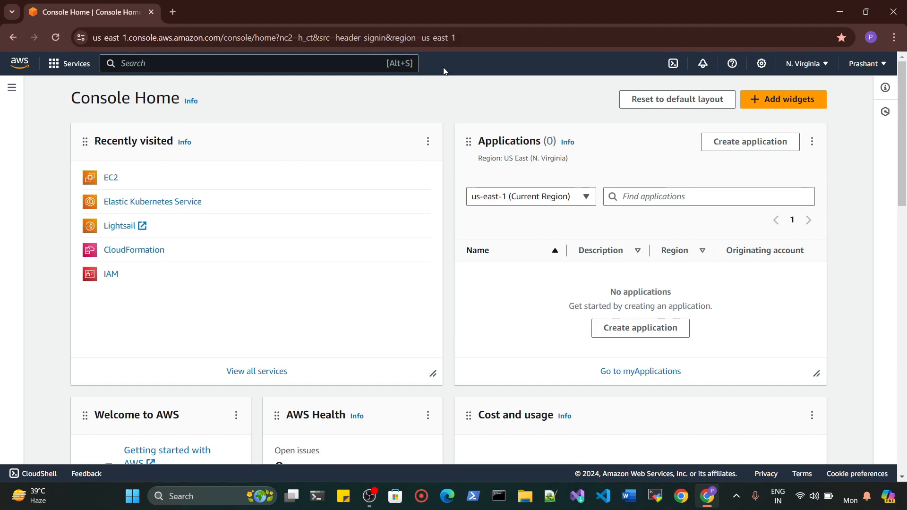
Open the AWS console in a new browser tab through a search for amazon aws and close that tab again
right_click(126, 15)
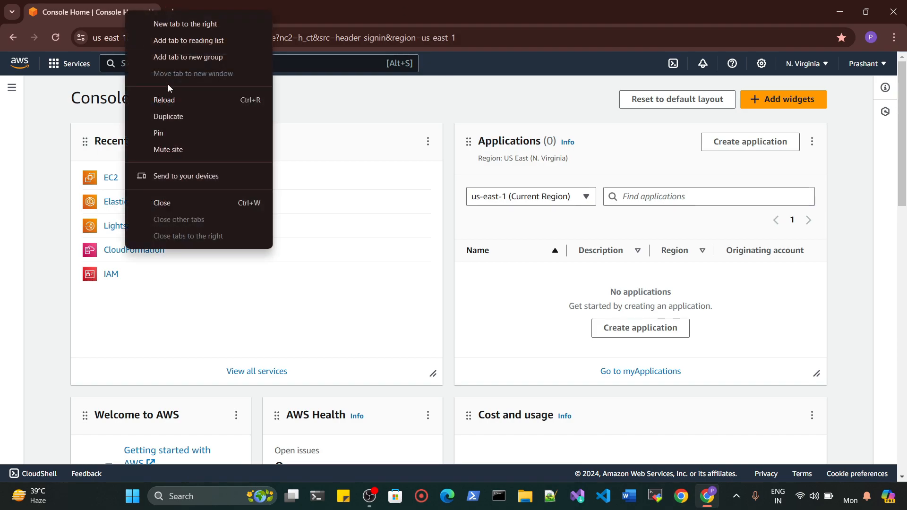
click(175, 7)
click(173, 11)
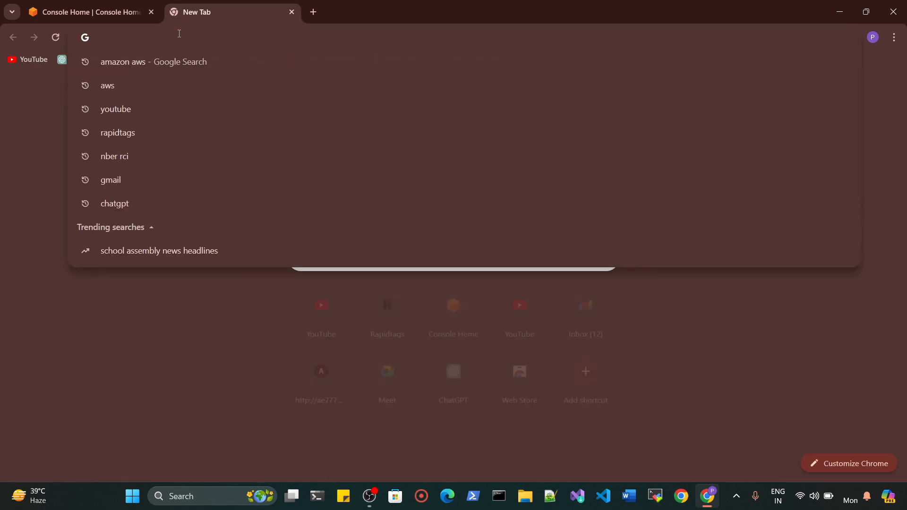
click(164, 62)
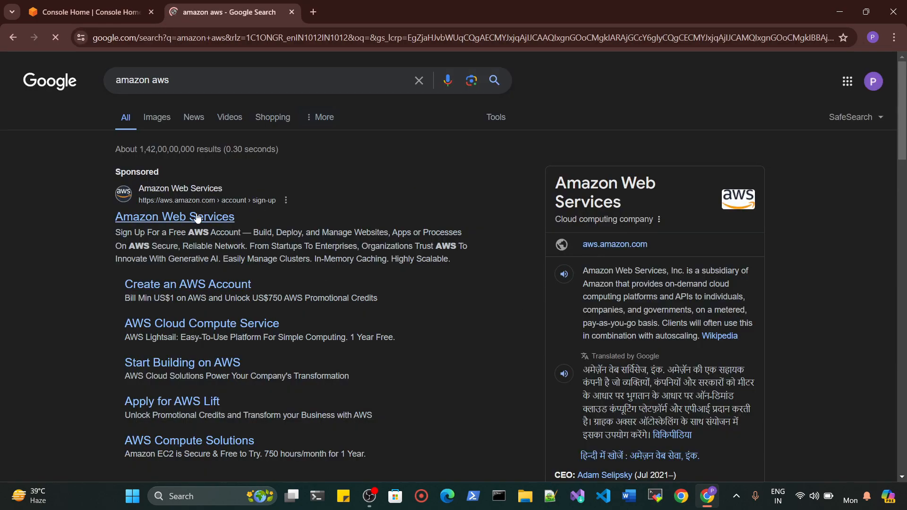
click(139, 248)
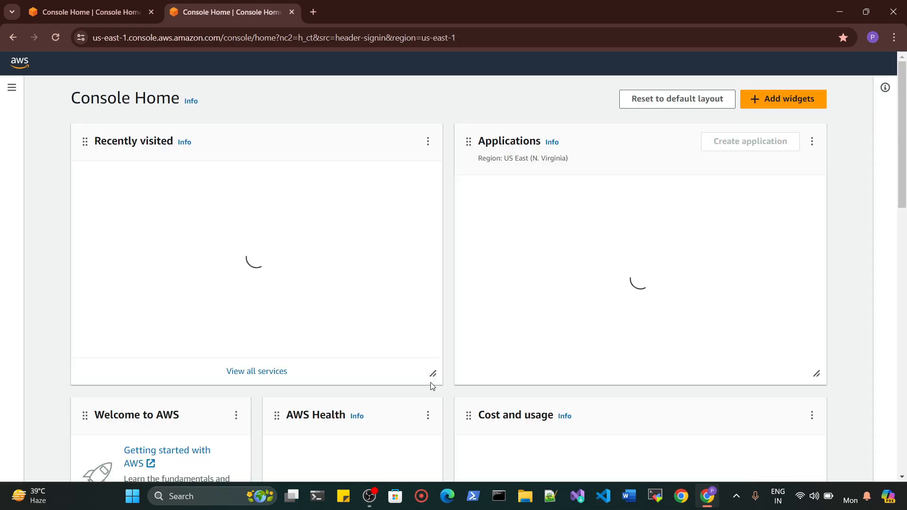
click(291, 12)
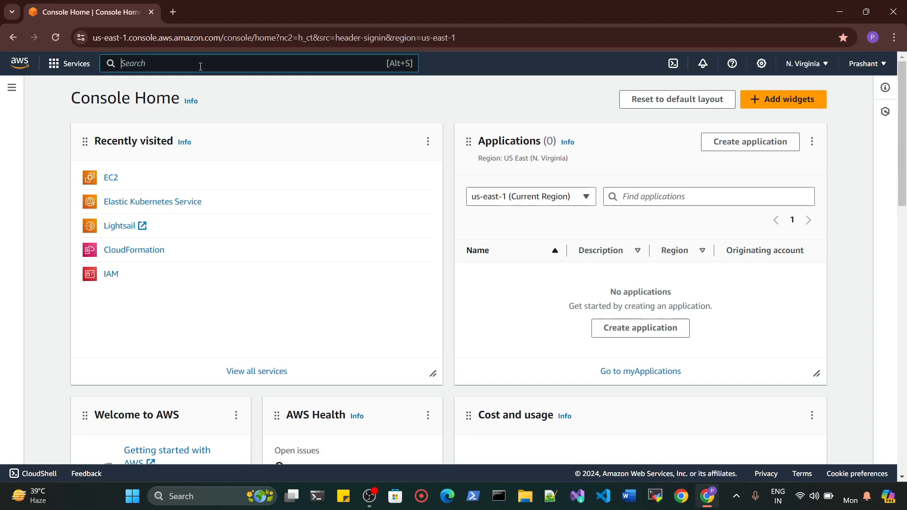
Open the EC2 service and start launching a new instance named webserver
text(EC2)
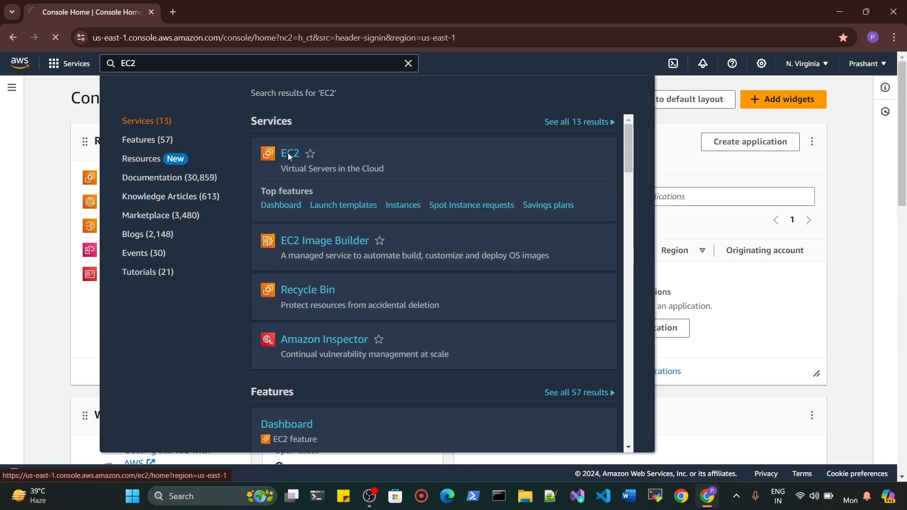
click(287, 153)
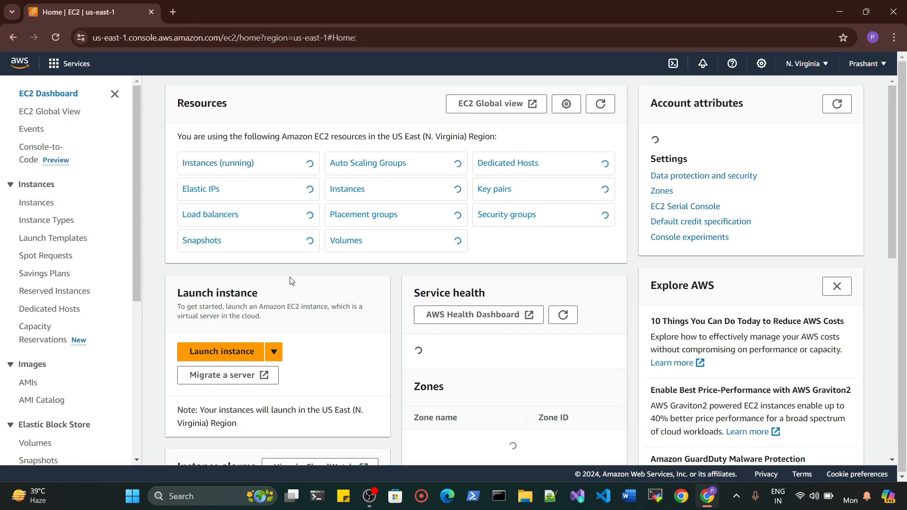
click(218, 355)
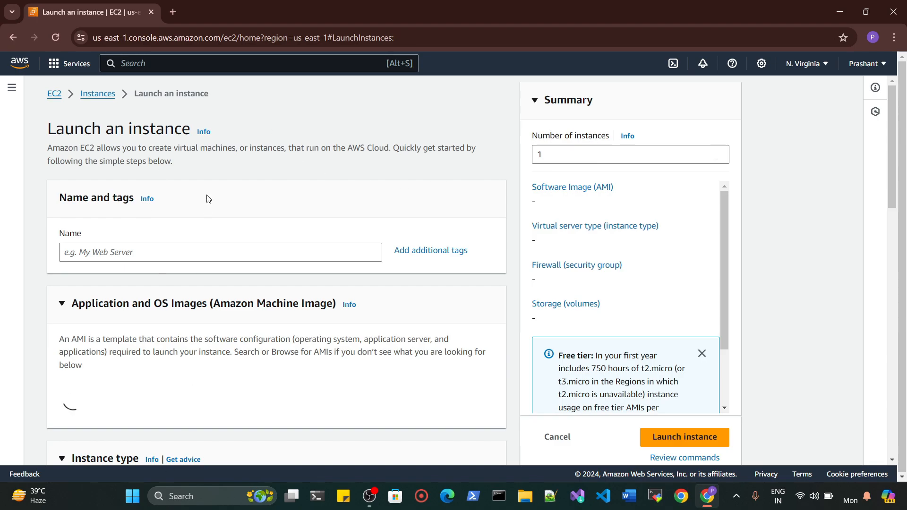
click(227, 253)
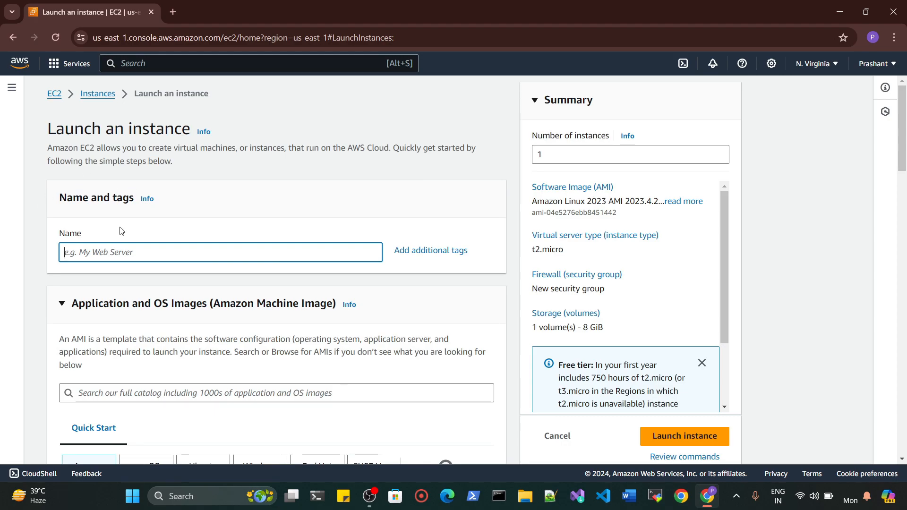
text(webserver)
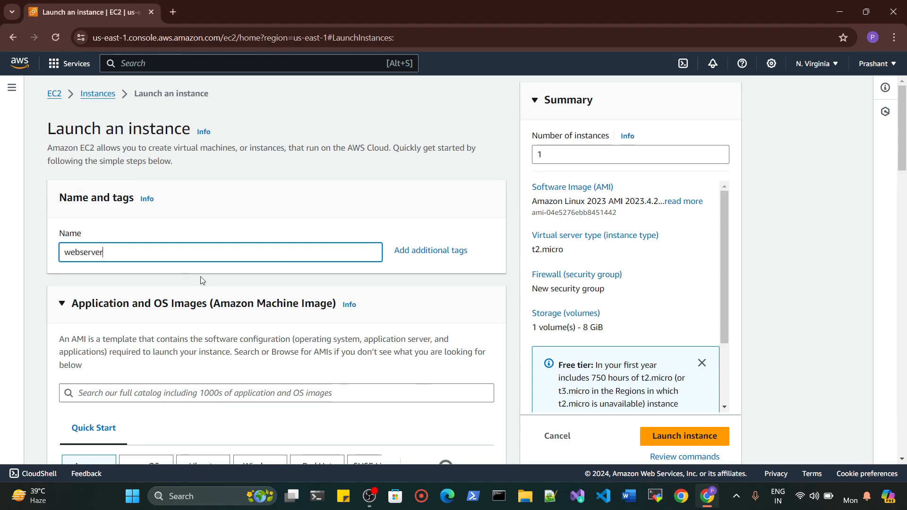
Review the operating system image settings and look through the available instance types for the new instance
scroll(207, 292, down, 3)
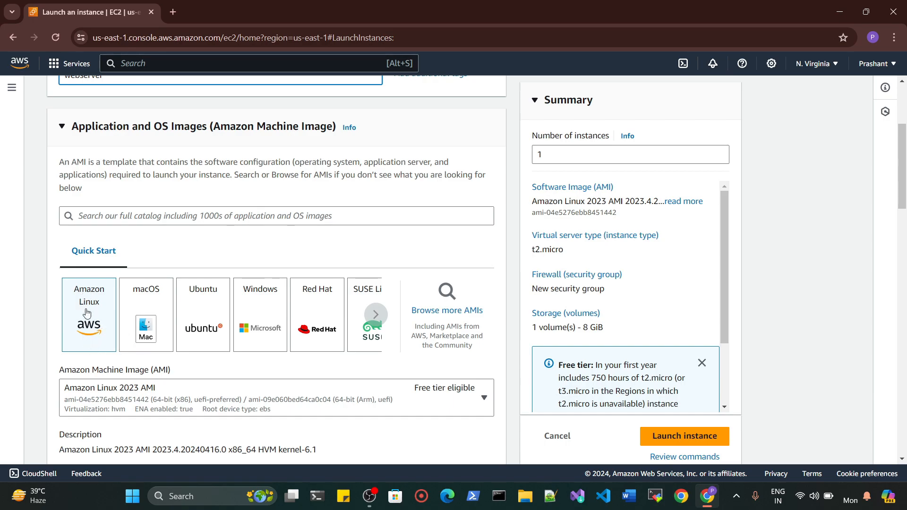
scroll(122, 275, down, 2)
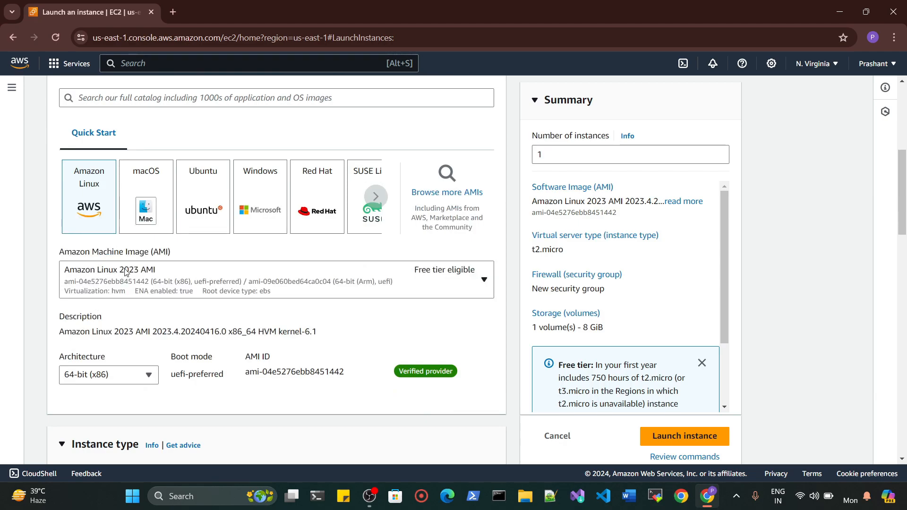
scroll(229, 178, up, 2)
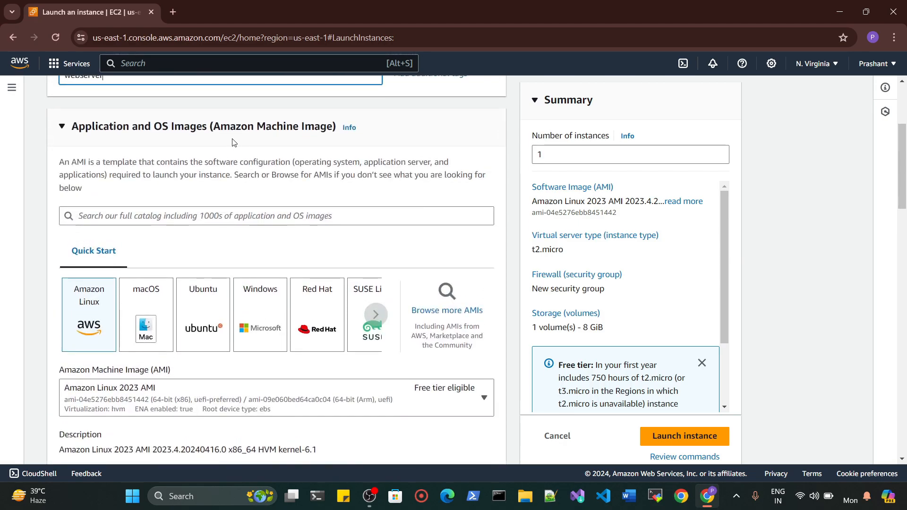
scroll(334, 148, down, 4)
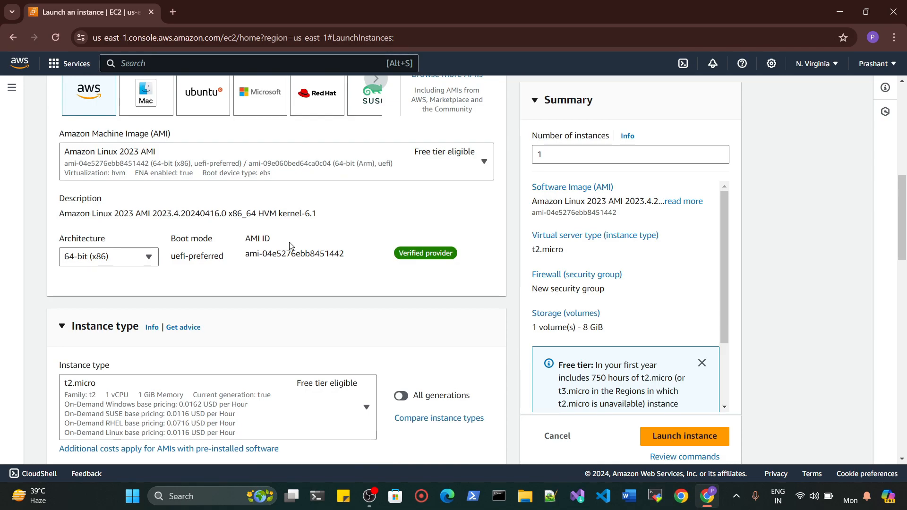
scroll(289, 242, down, 3)
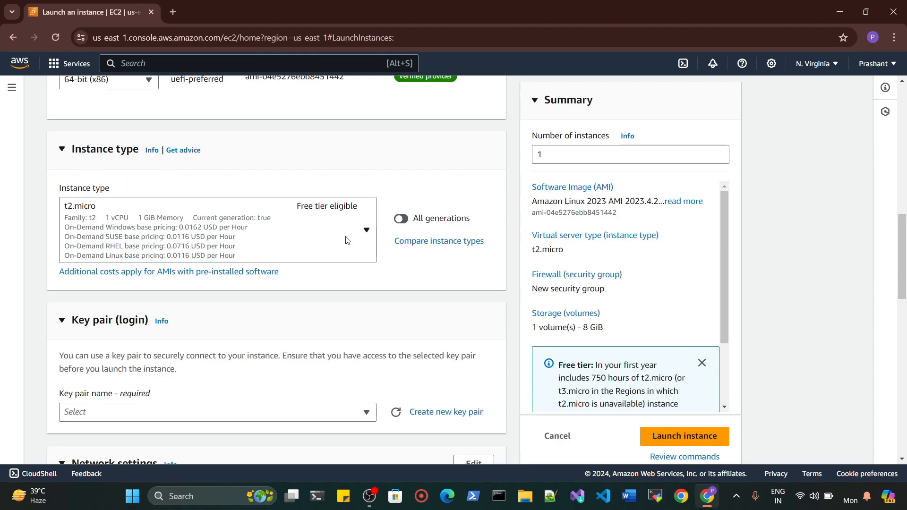
scroll(347, 240, down, 1)
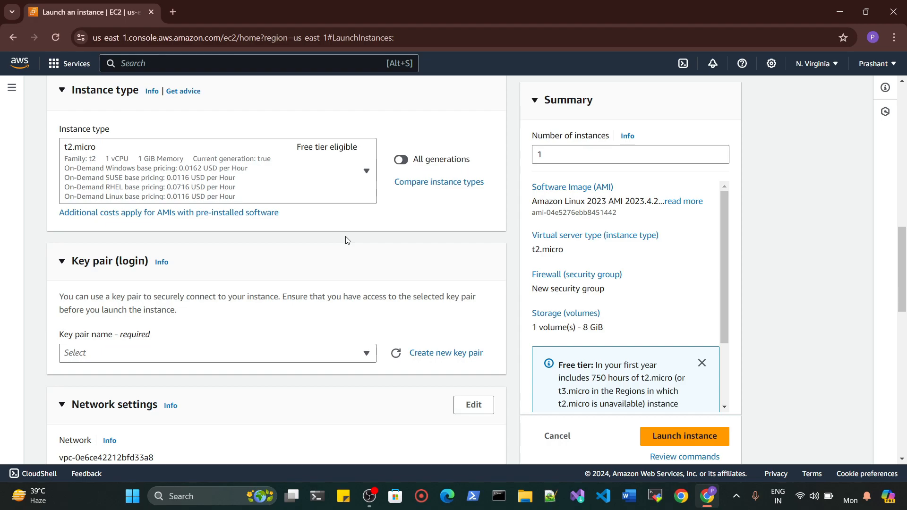
scroll(348, 240, up, 1)
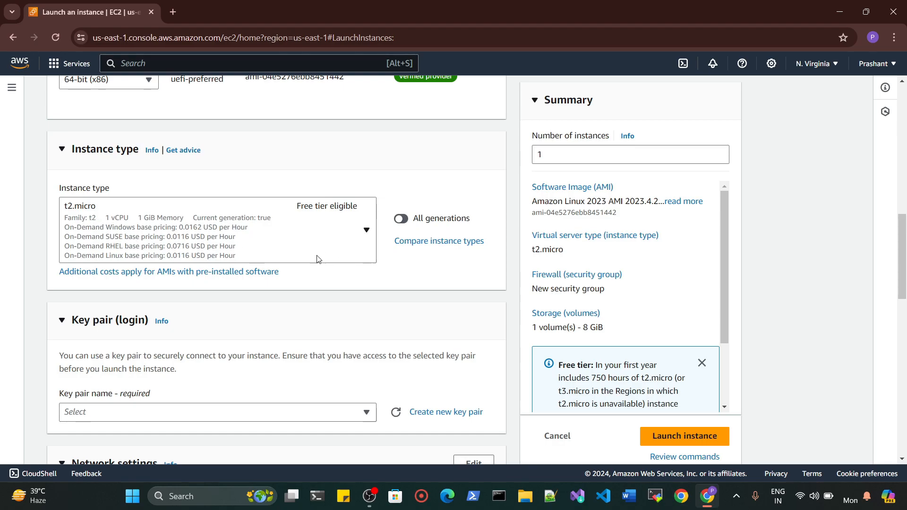
click(226, 255)
scroll(220, 349, down, 13)
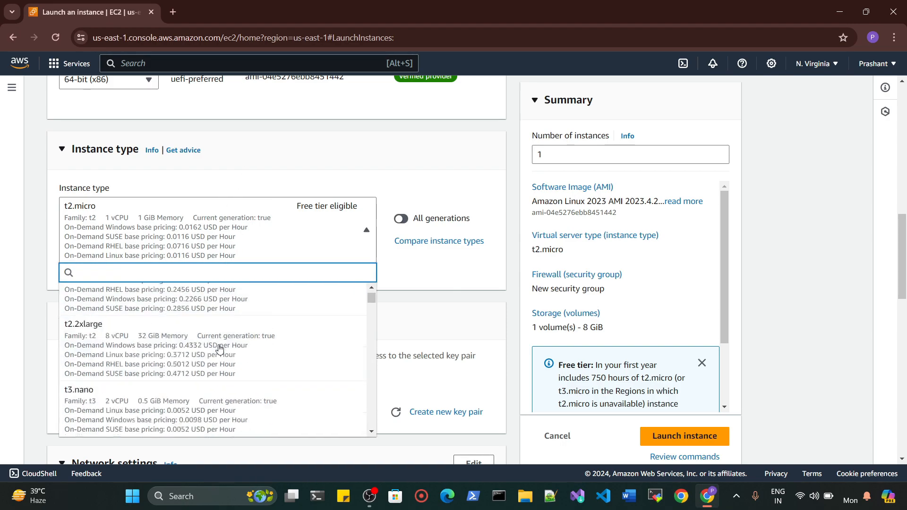
scroll(225, 344, down, 15)
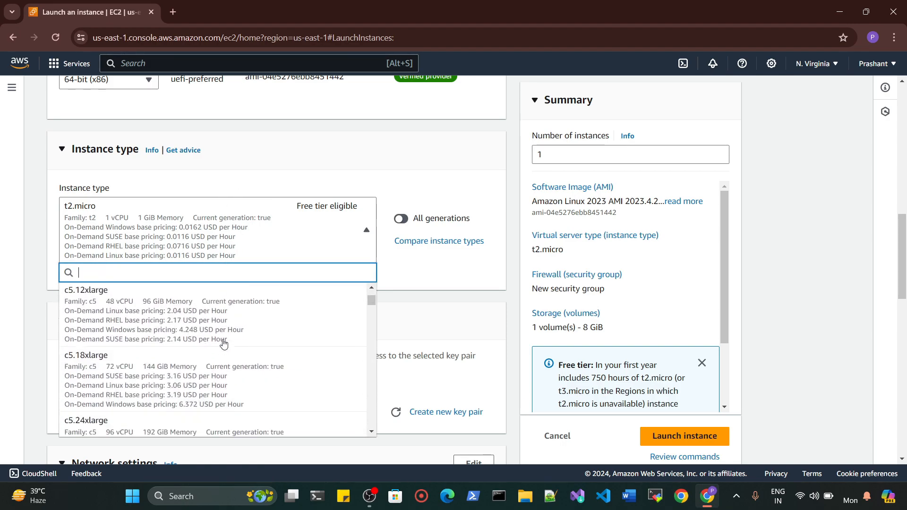
scroll(225, 344, down, 15)
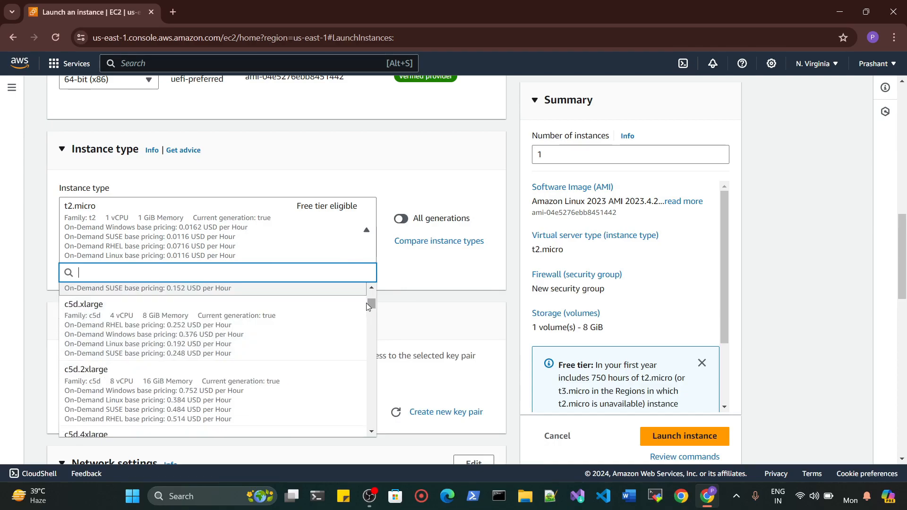
drag(374, 323, 373, 423)
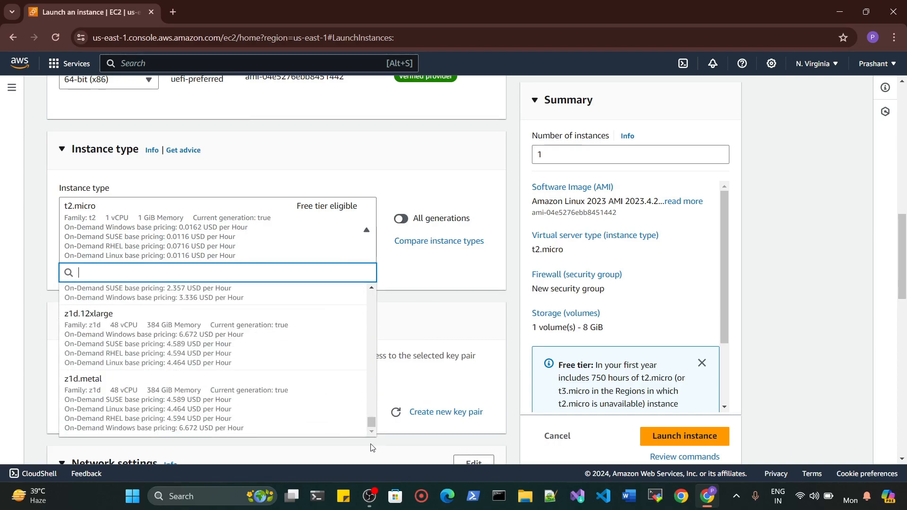
click(426, 307)
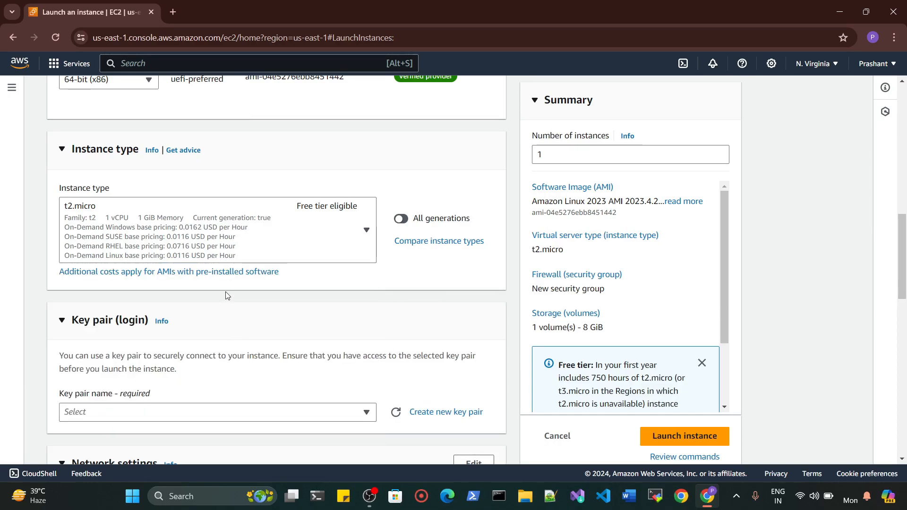
Create a new RSA key pair named webserver with the .pem private key format for the instance login
scroll(39, 265, down, 4)
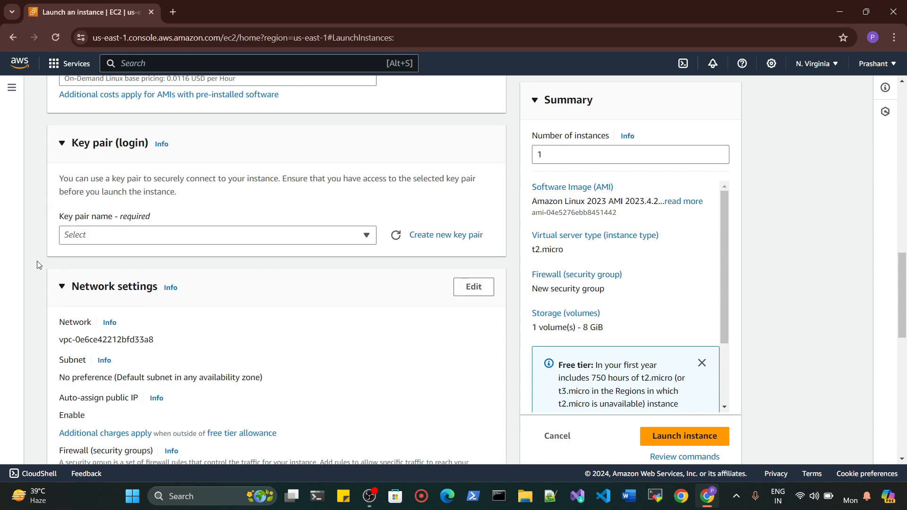
click(431, 236)
click(386, 169)
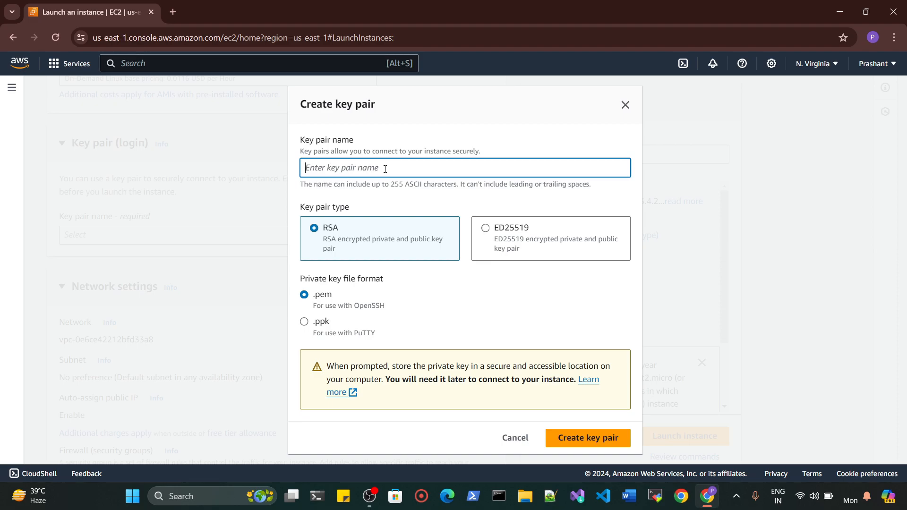
text(e)
key(F11)
text(we)
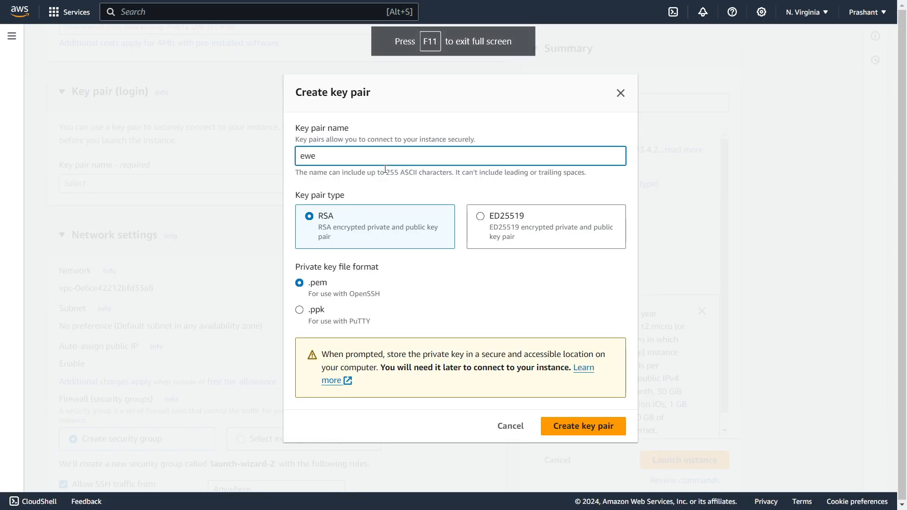
key(BackSpace)
key(BackSpace)
key(BackSpace)
text(we)
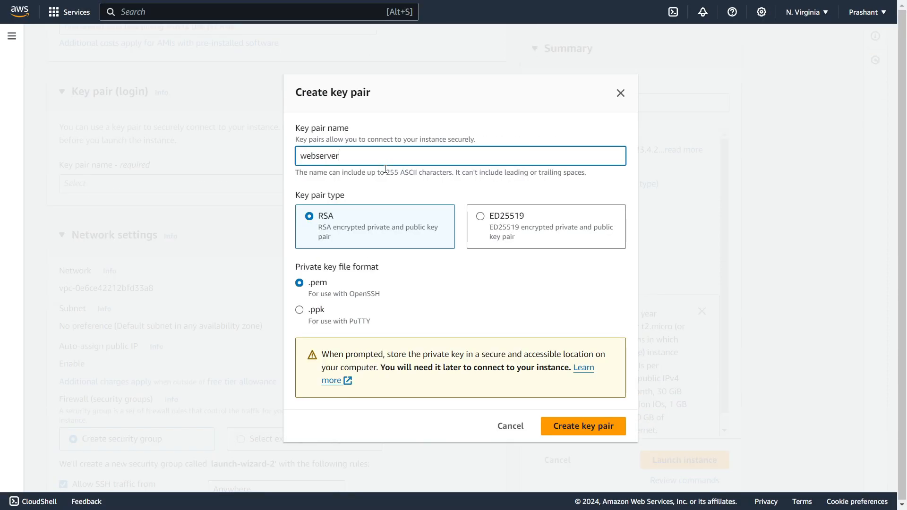
click(603, 432)
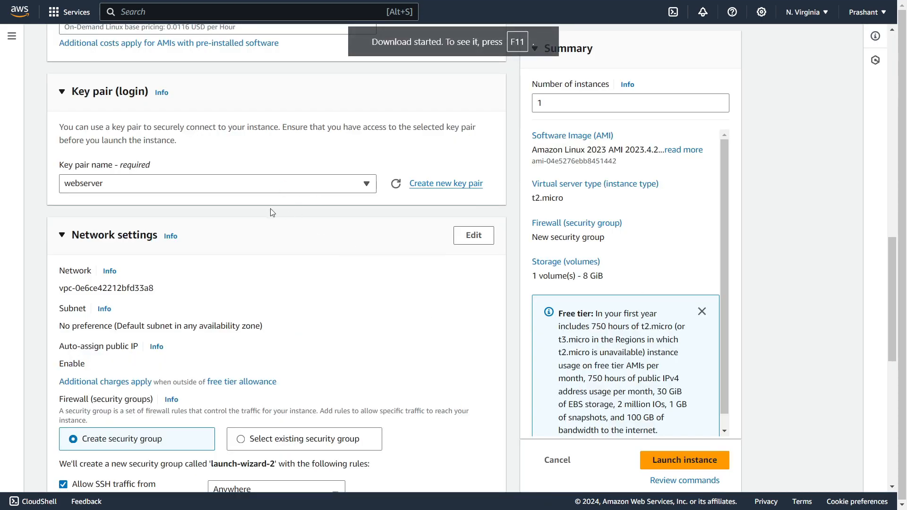
Allow HTTPS traffic from the internet in the firewall rules and open the network settings for editing
scroll(160, 251, down, 2)
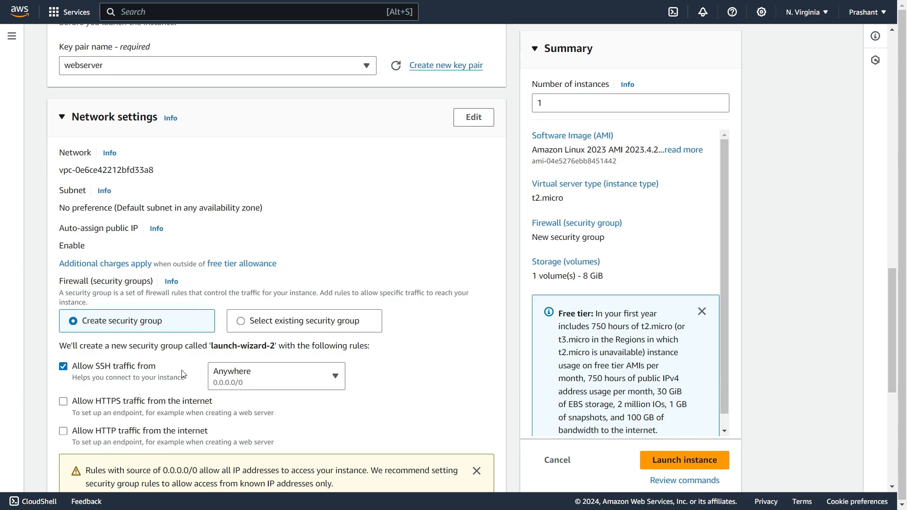
click(65, 403)
click(474, 117)
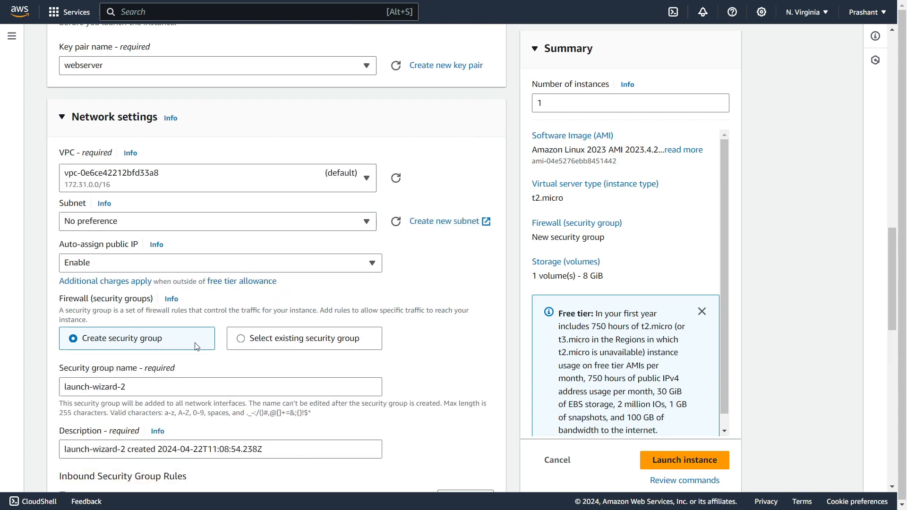
Examine the security group's name, description and inbound rules along with the instance's storage configuration
scroll(102, 279, down, 3)
drag(130, 265, 67, 269)
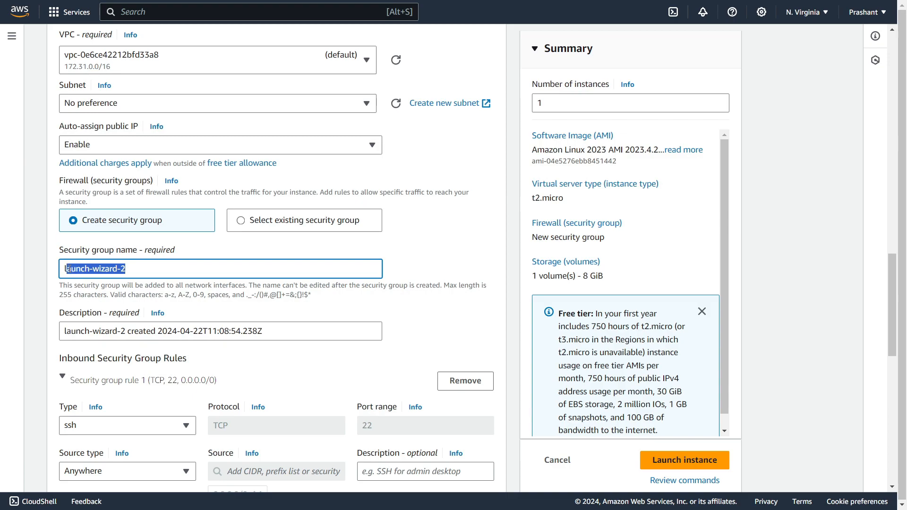
click(144, 264)
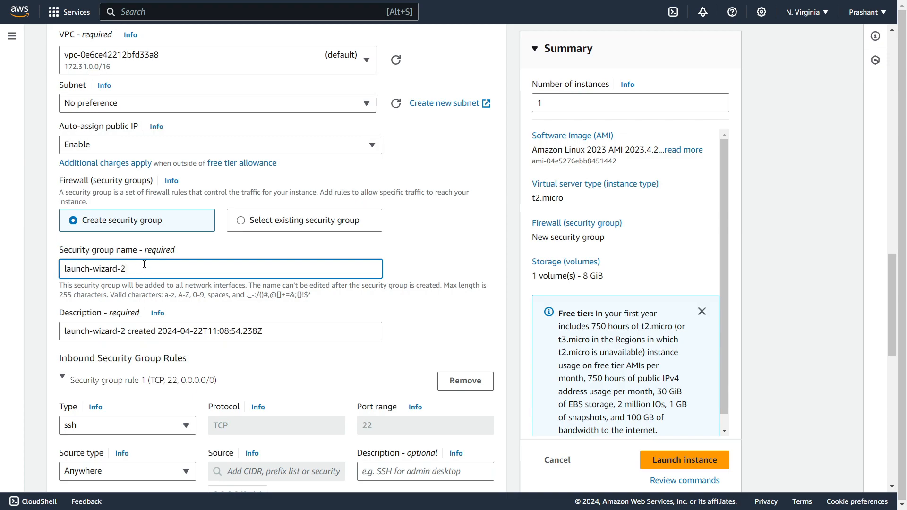
drag(117, 263, 28, 270)
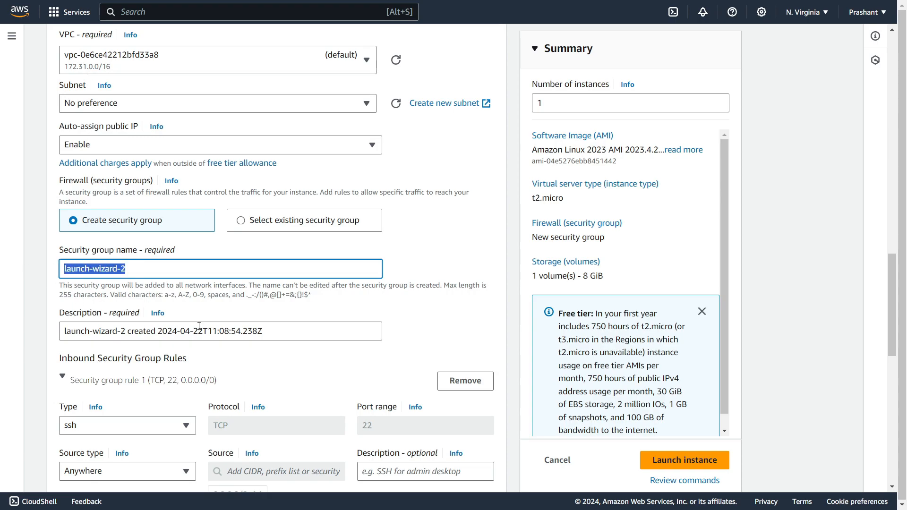
scroll(195, 326, down, 10)
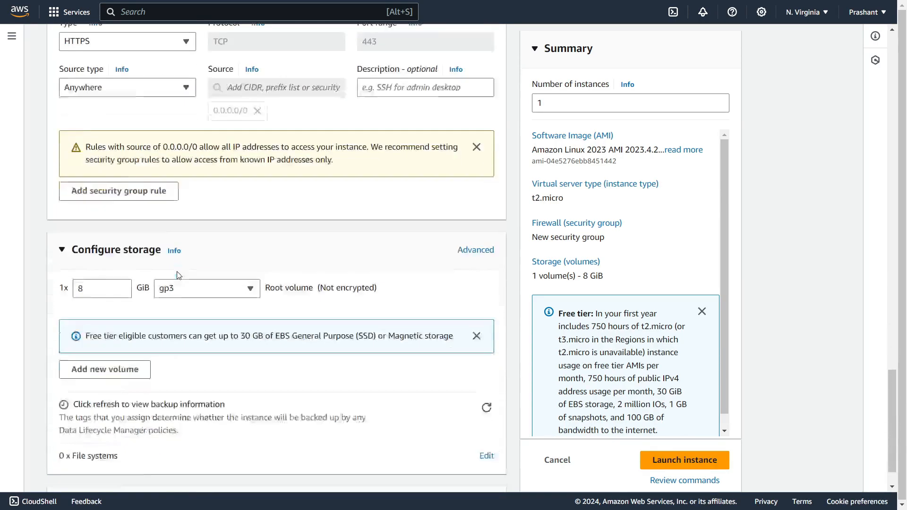
scroll(178, 276, down, 1)
scroll(98, 293, up, 5)
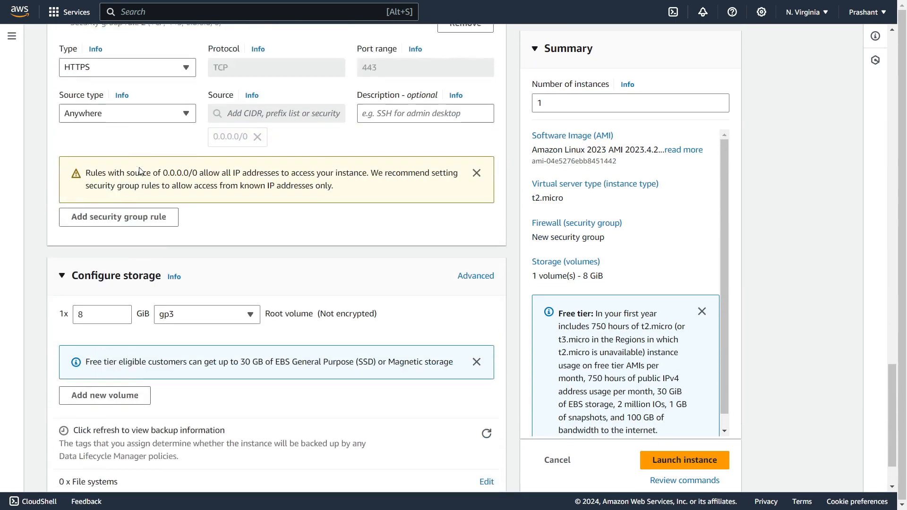
scroll(140, 285, up, 3)
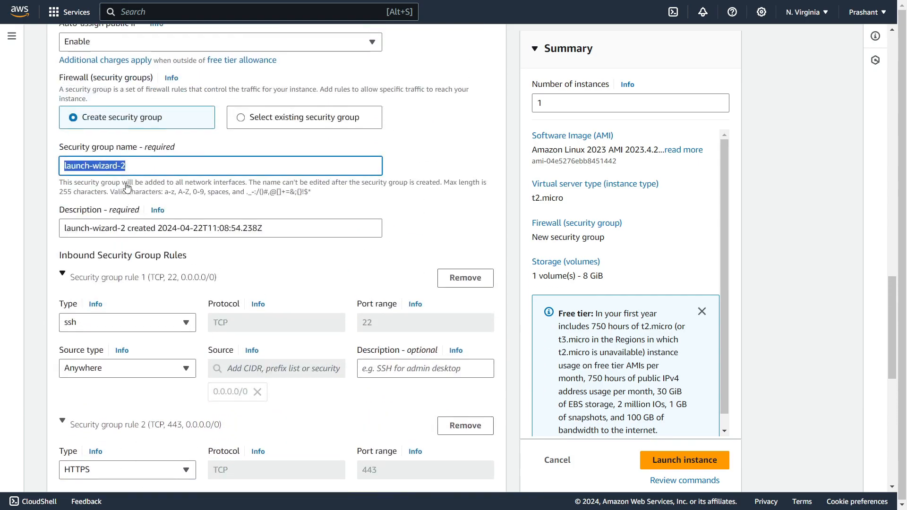
Try a root volume size of 4 GiB in the storage configuration and return it to 8 GiB
scroll(127, 274, down, 8)
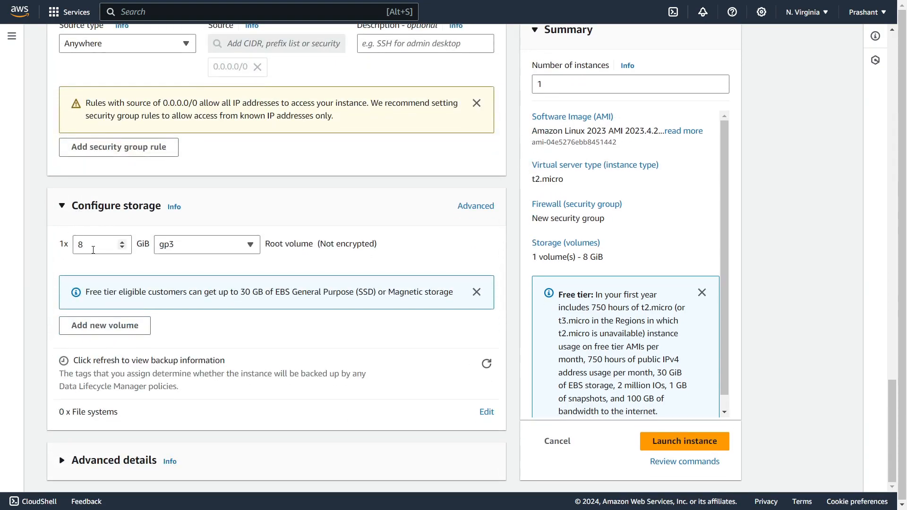
click(122, 242)
click(122, 247)
click(123, 248)
click(123, 248)
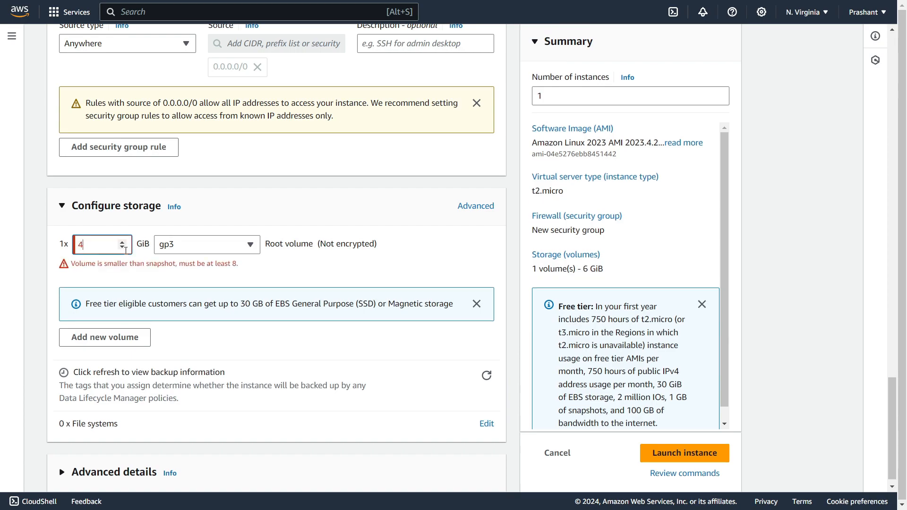
drag(240, 268, 227, 265)
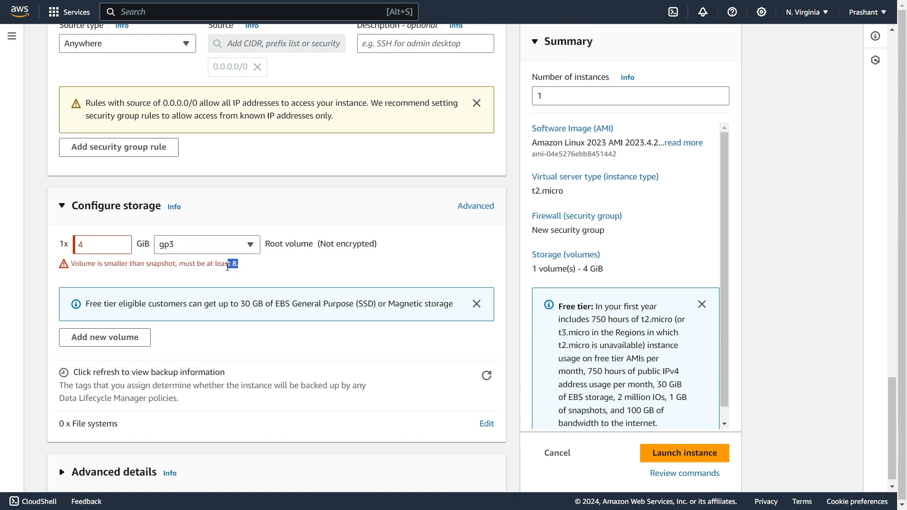
click(122, 241)
click(122, 242)
click(122, 241)
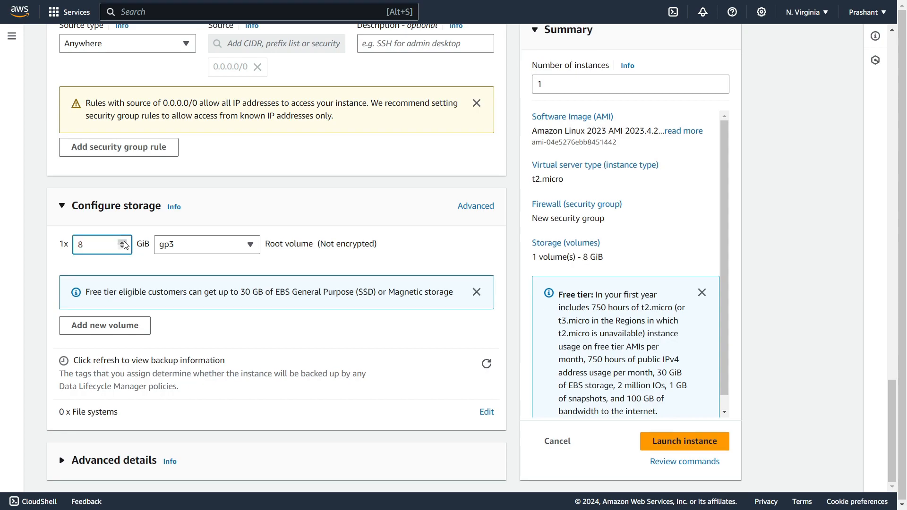
click(140, 227)
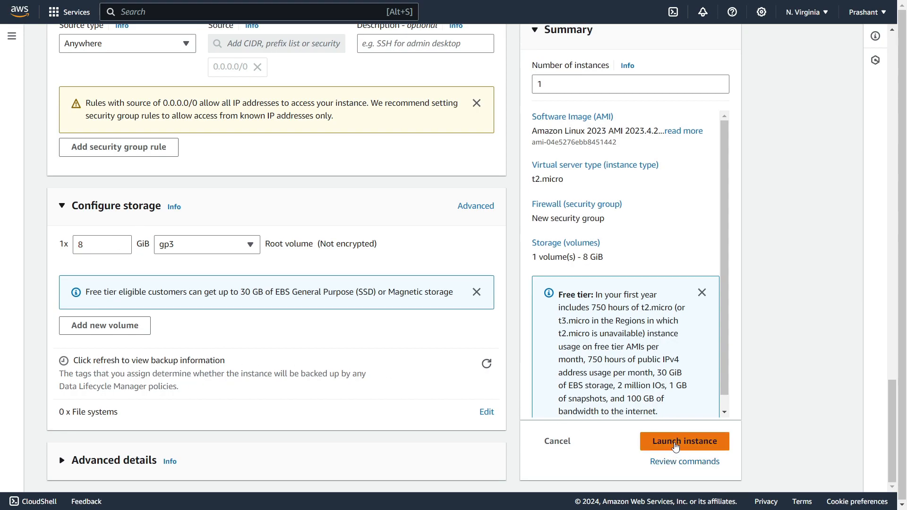
Launch the instance and open its entry in the instances list, refreshing the list for its current state
click(676, 444)
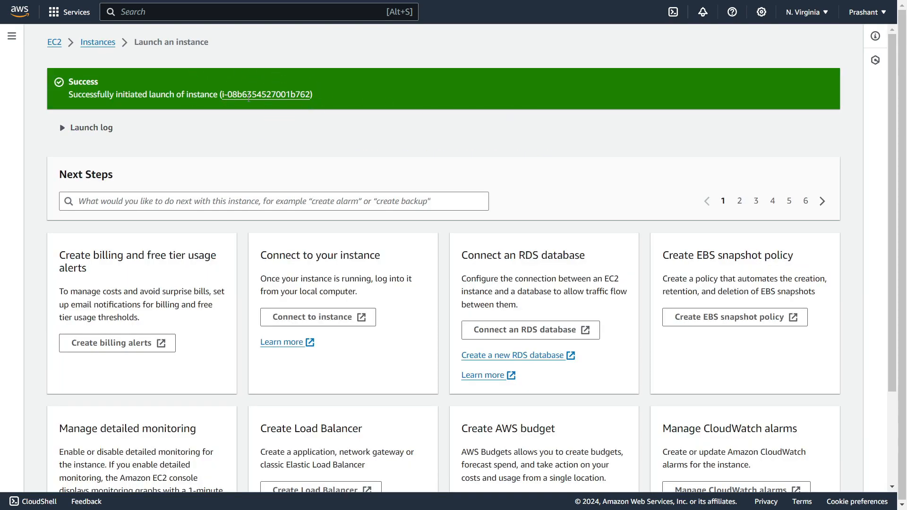
click(265, 94)
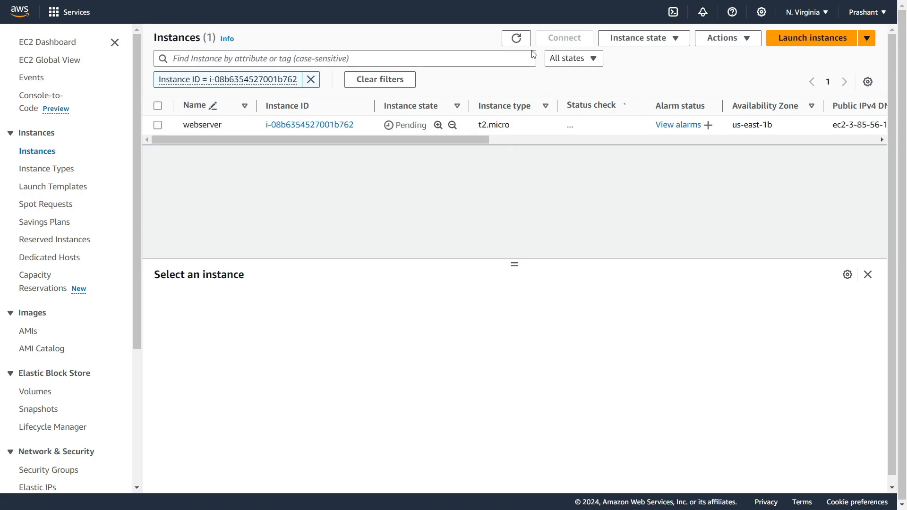
click(518, 39)
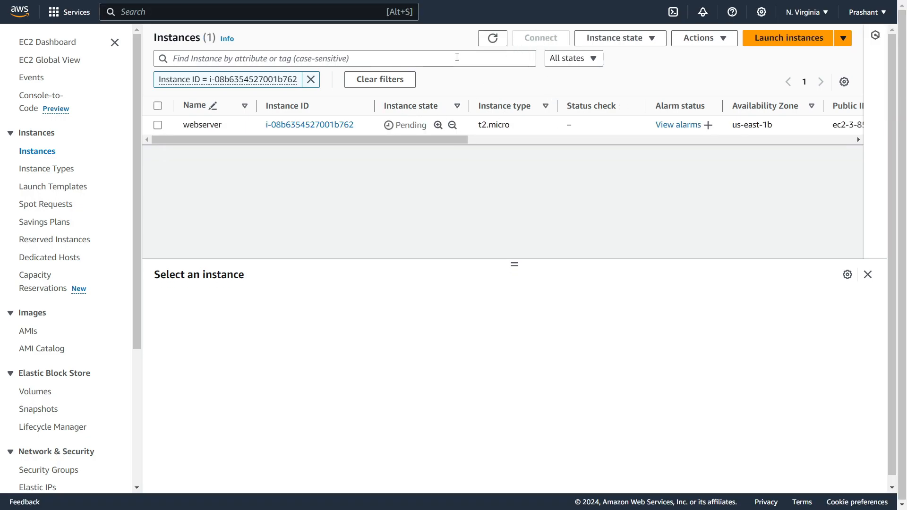
click(494, 42)
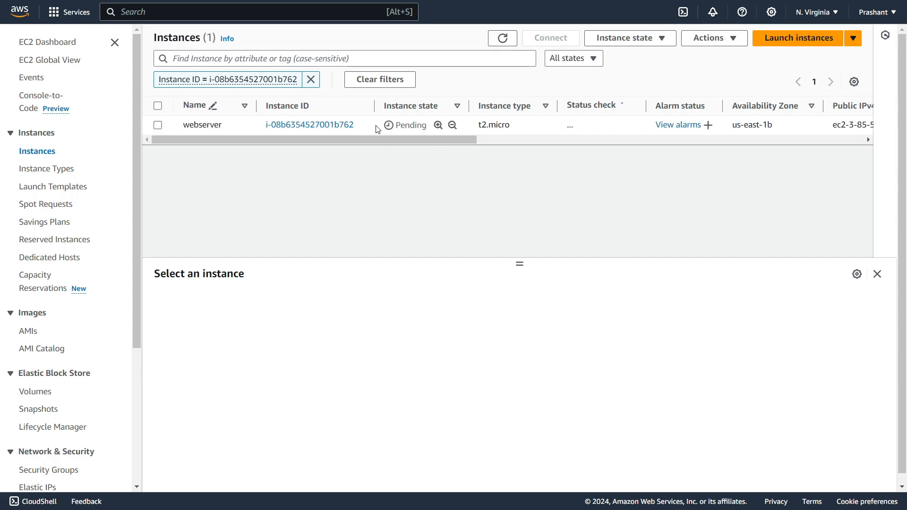
Select the webserver instance, review its columns in the list and enlarge its details pane
click(398, 126)
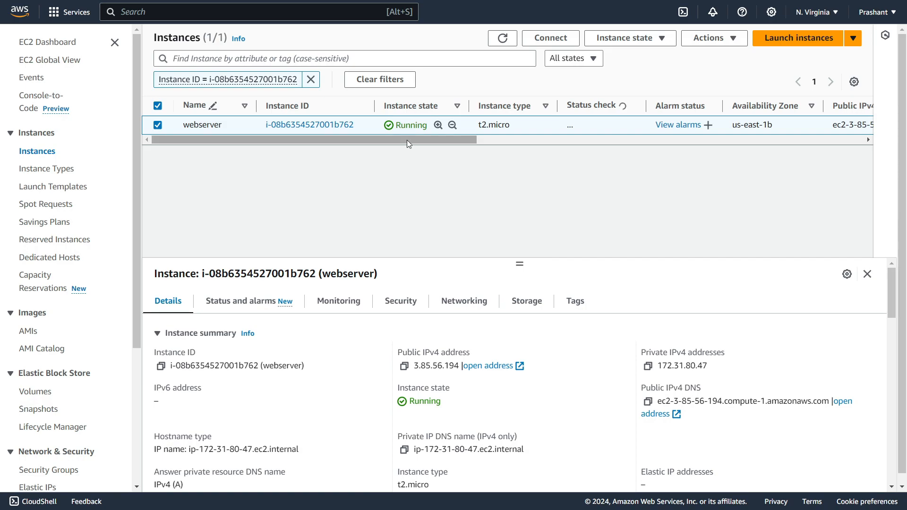
drag(405, 141, 623, 148)
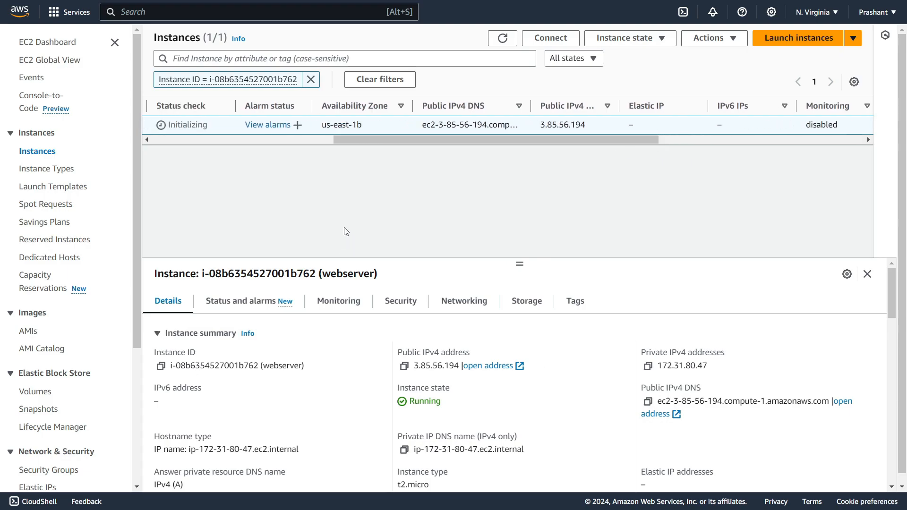
drag(484, 137, 303, 138)
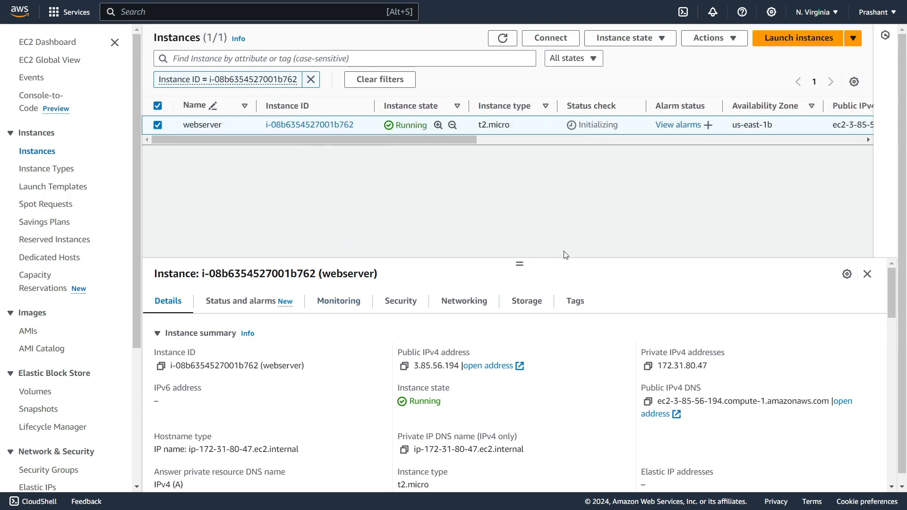
drag(520, 264, 519, 235)
drag(524, 172, 523, 157)
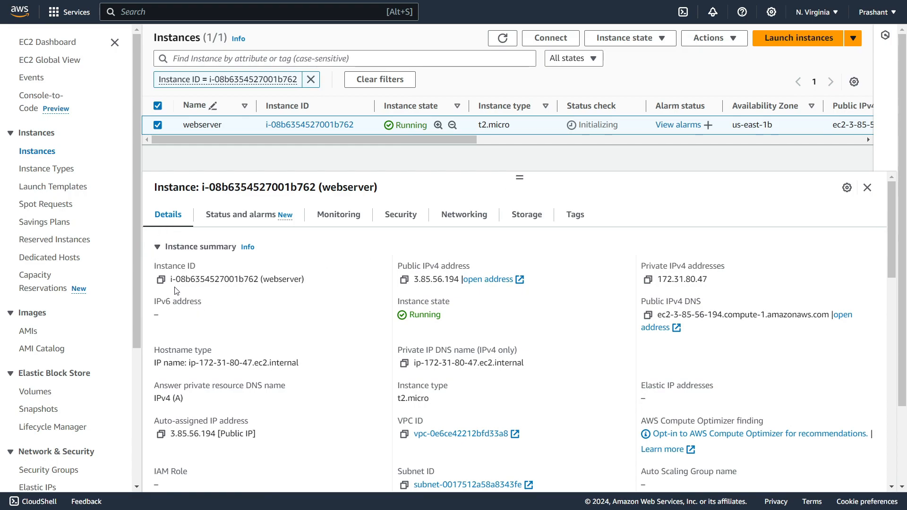
Examine the instance ID, the public and private IPv4 addresses and the public DNS name in the webserver instance's summary
drag(173, 279, 319, 284)
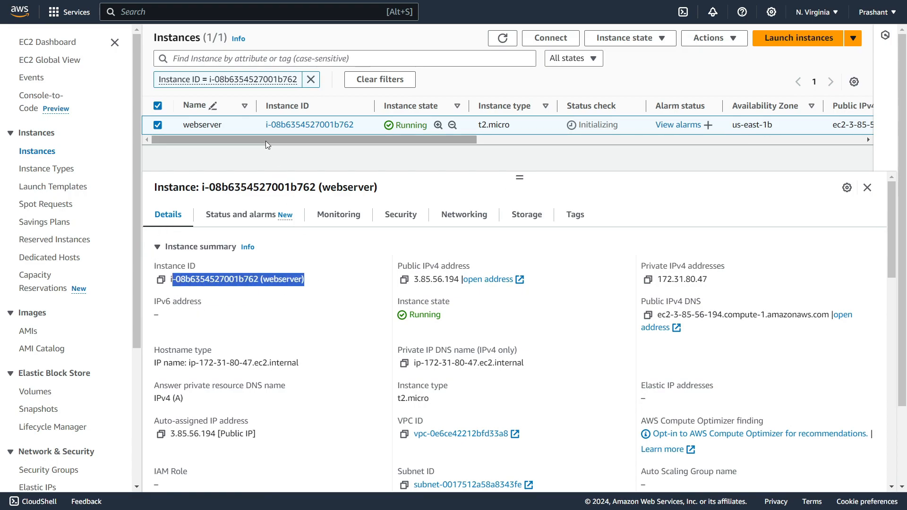
double_click(433, 282)
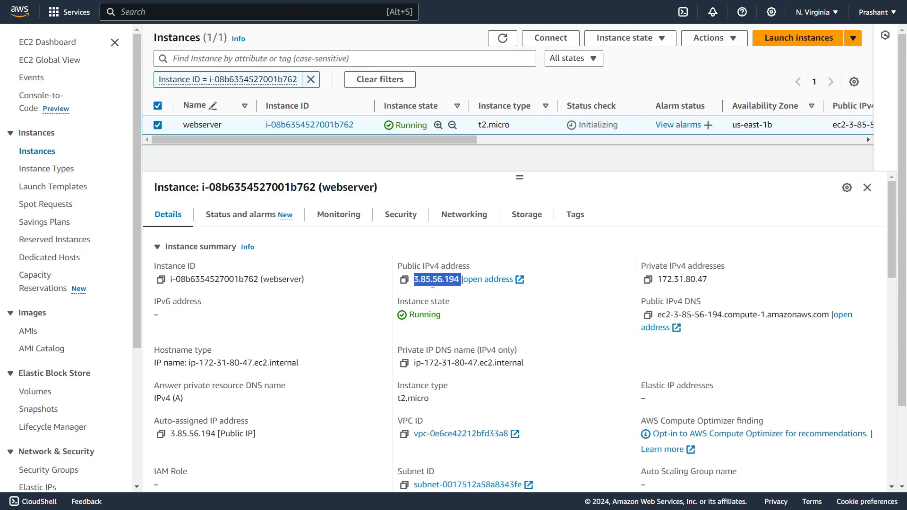
double_click(680, 278)
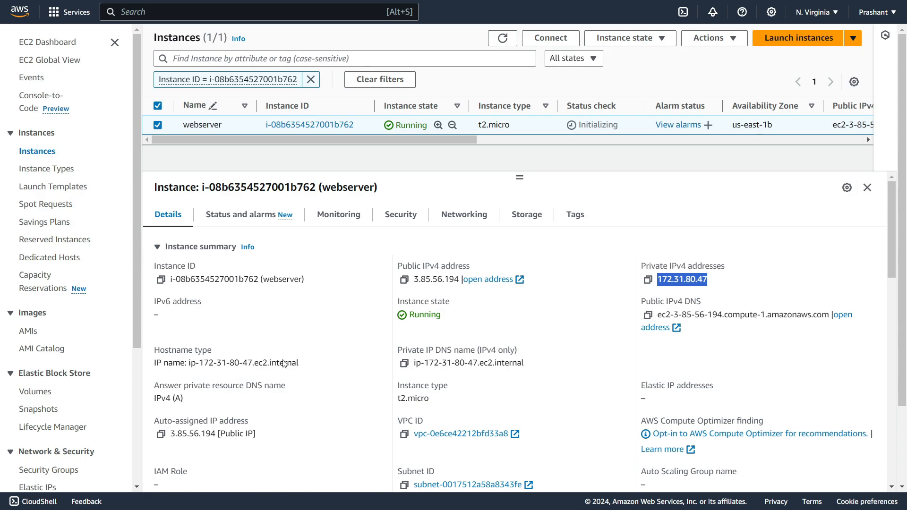
double_click(713, 314)
click(711, 314)
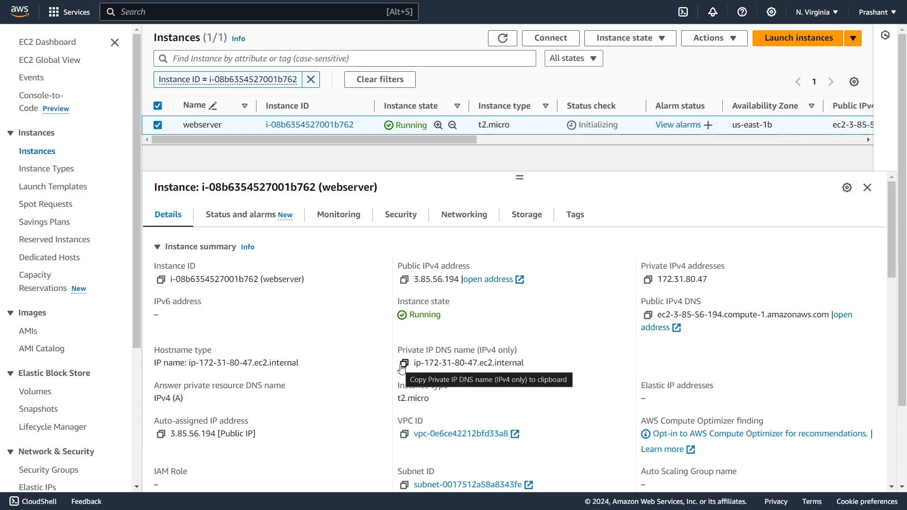
Look through the instance's status checks, monitoring and security details, including the security group's inbound and outbound rules
click(259, 219)
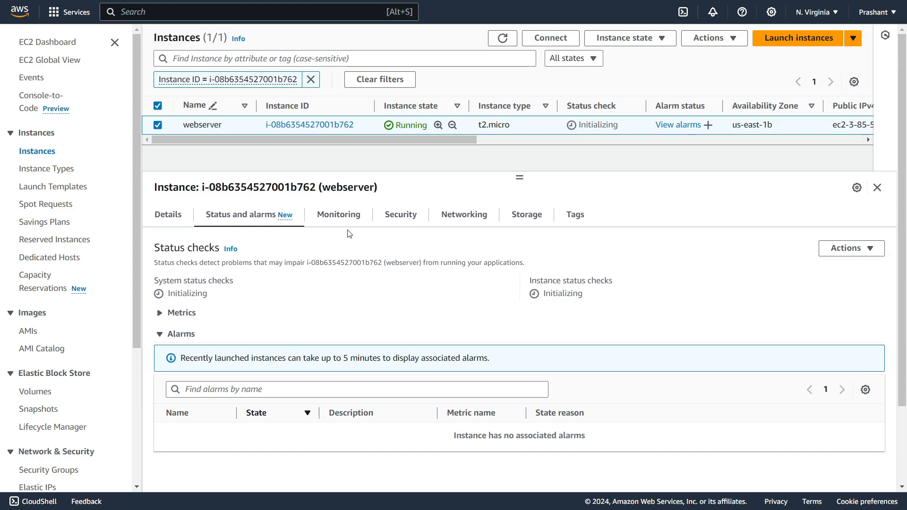
click(350, 214)
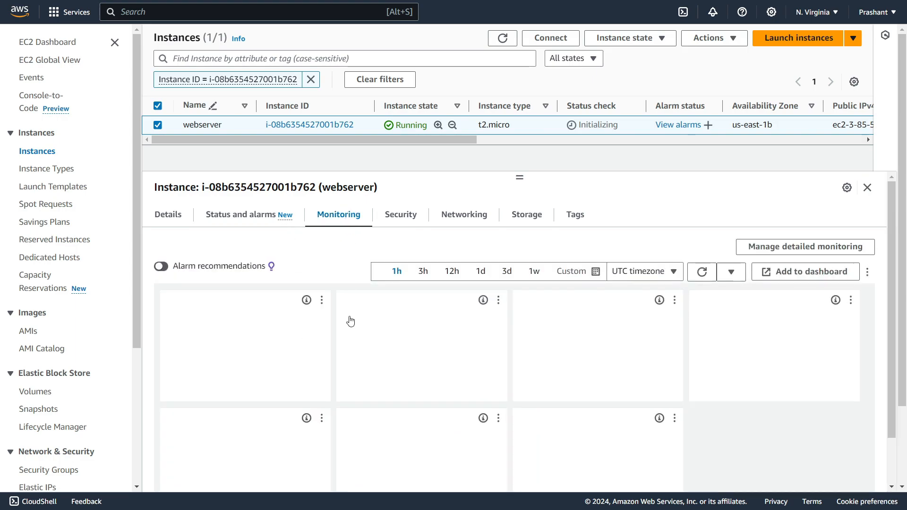
click(404, 215)
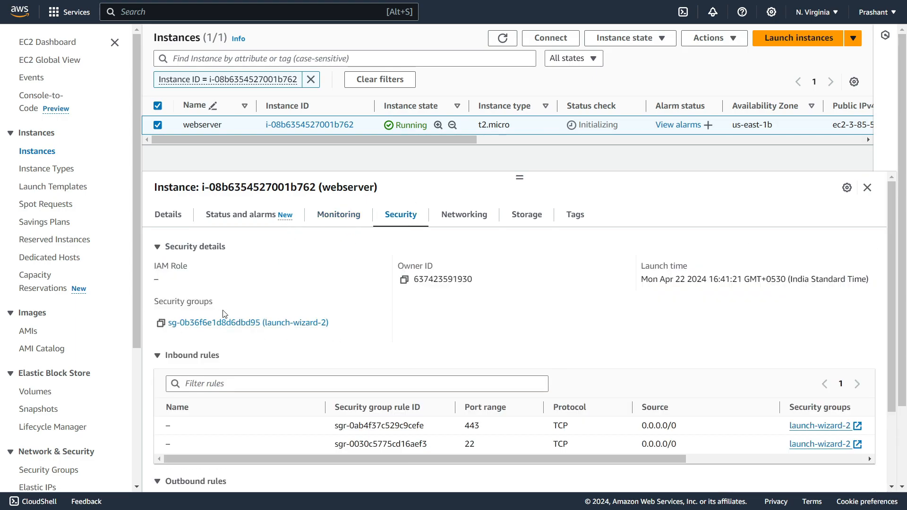
drag(330, 324, 255, 325)
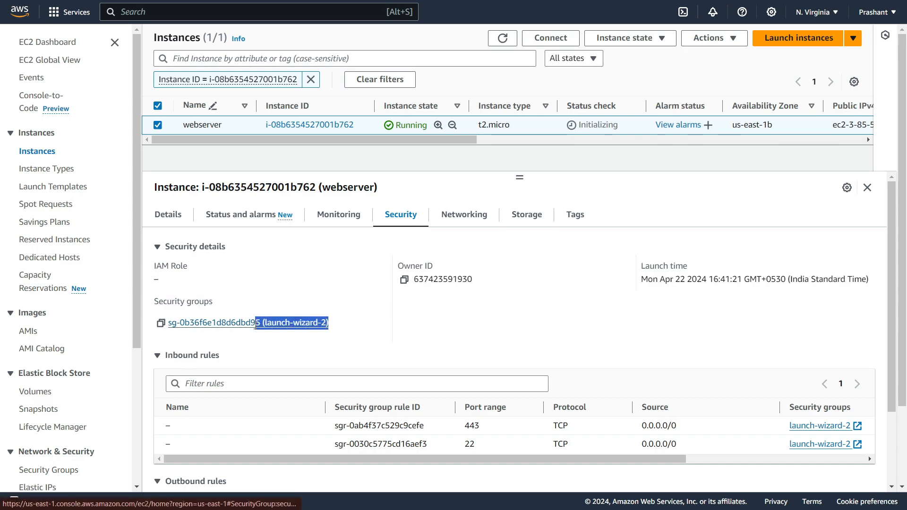
drag(464, 425, 484, 434)
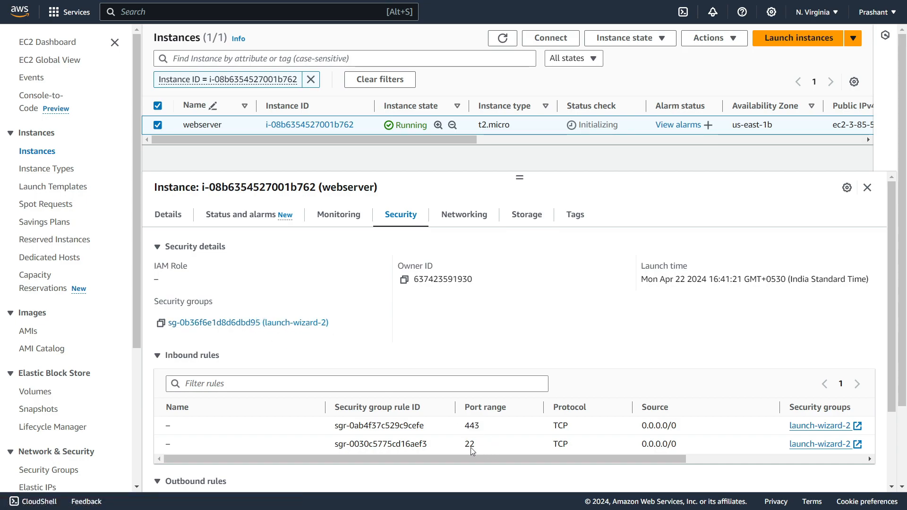
click(421, 364)
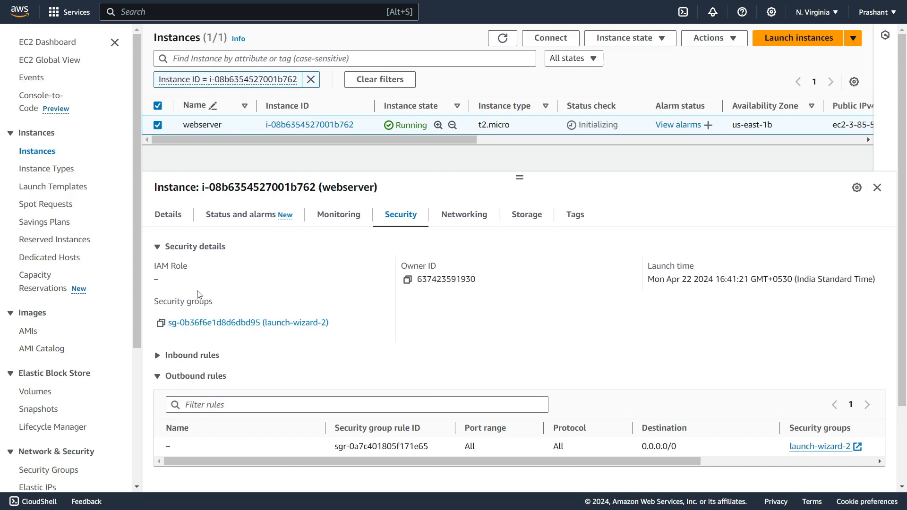
click(158, 359)
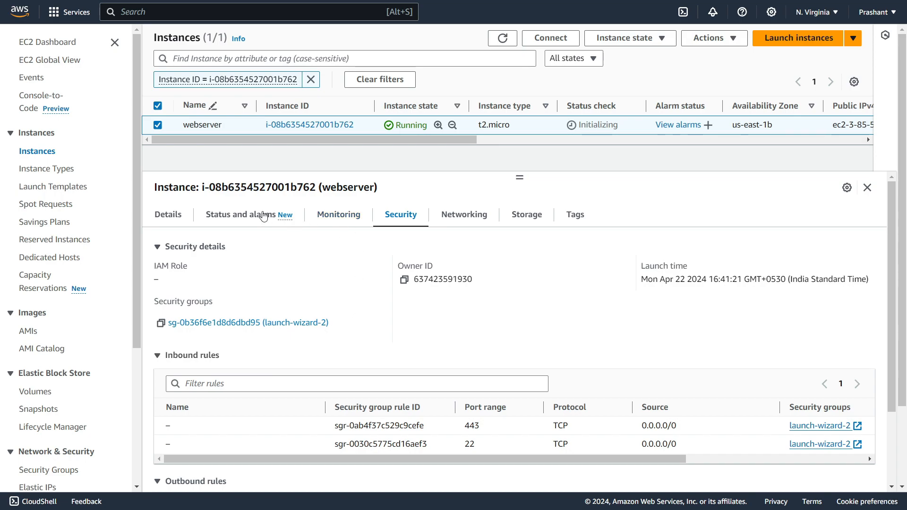
drag(330, 327, 263, 328)
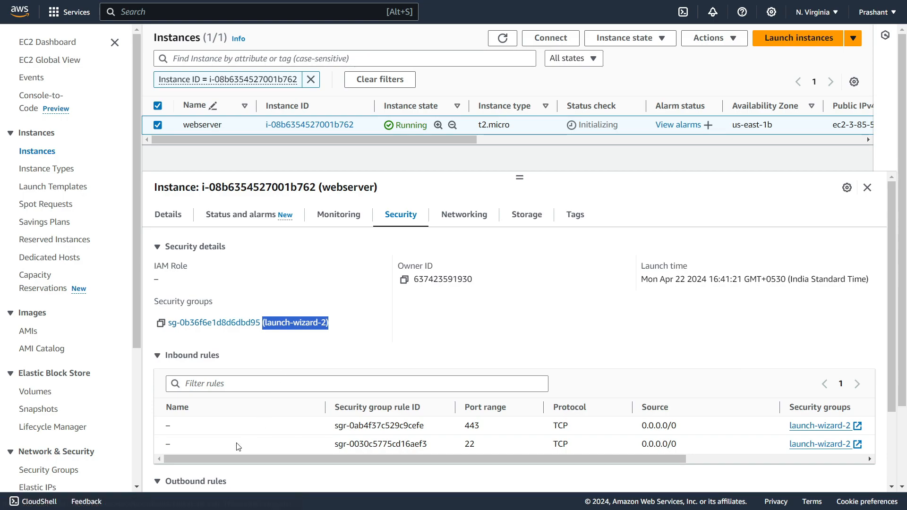
scroll(221, 416, down, 2)
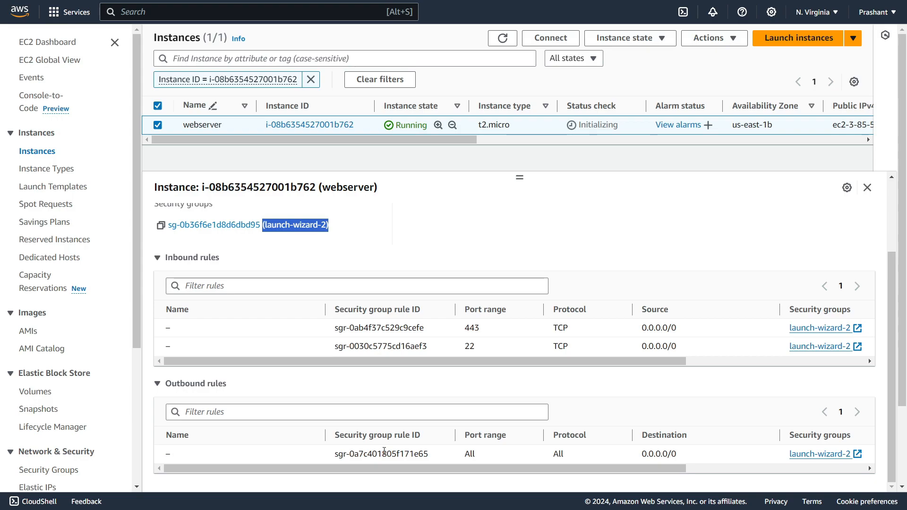
scroll(384, 453, up, 2)
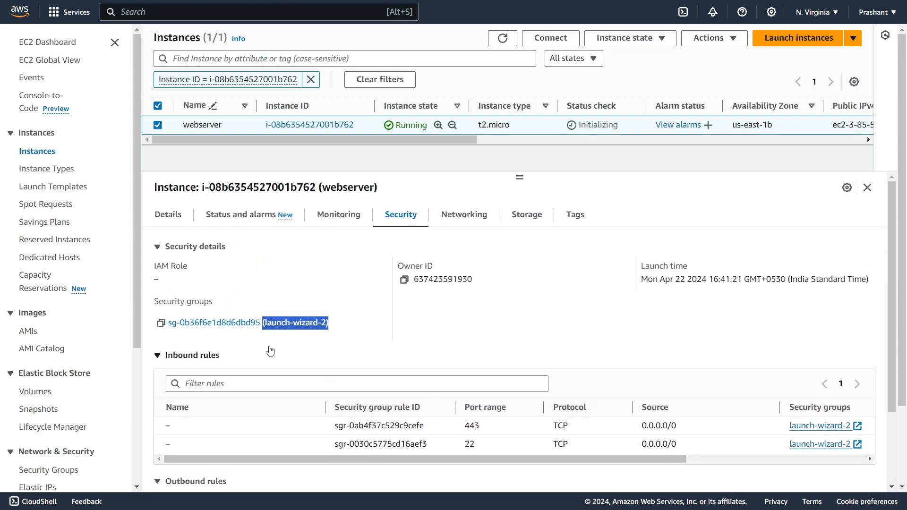
Examine the instance's networking details, including its availability zone and network interface
click(465, 222)
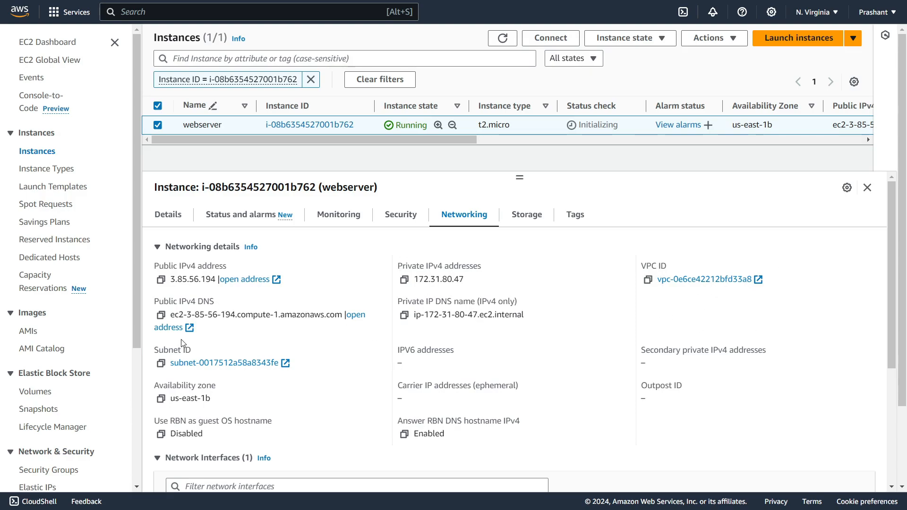
scroll(175, 334, down, 3)
double_click(187, 283)
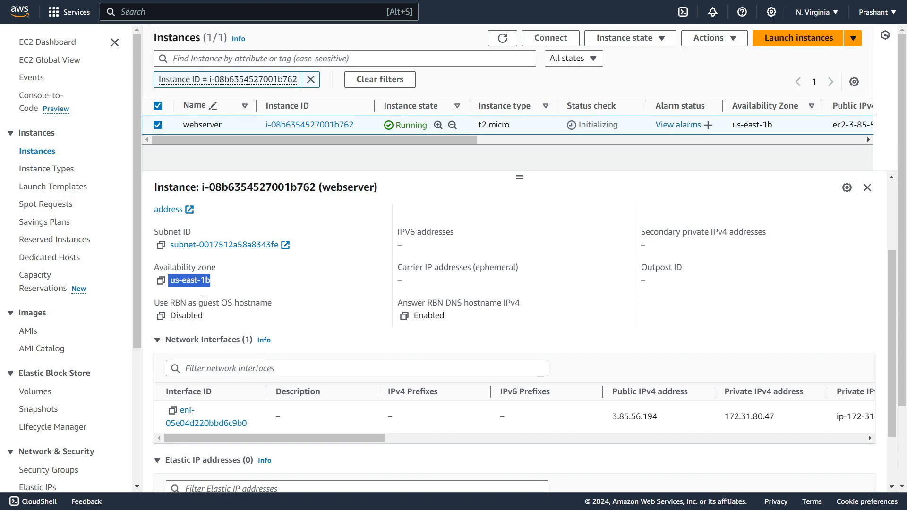
Look through the list of available AWS regions, including those not enabled for the account
click(823, 16)
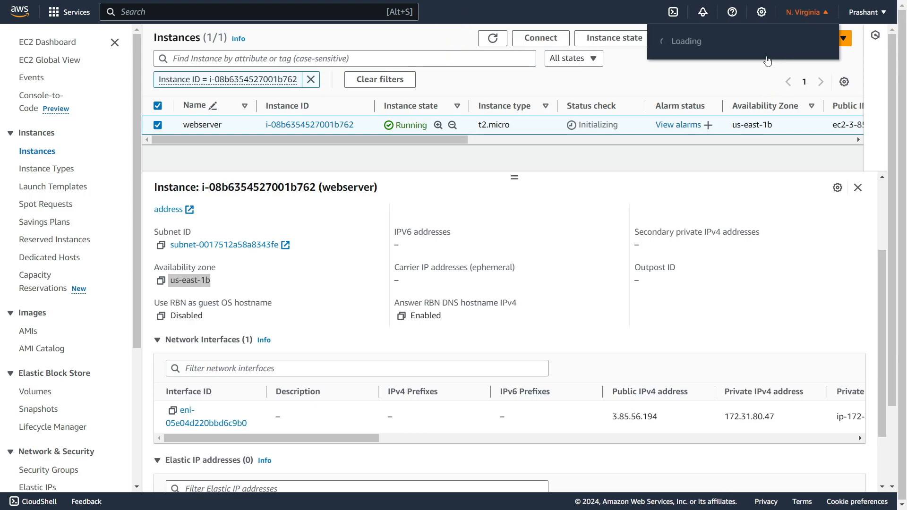
scroll(722, 404, down, 5)
scroll(726, 417, up, 5)
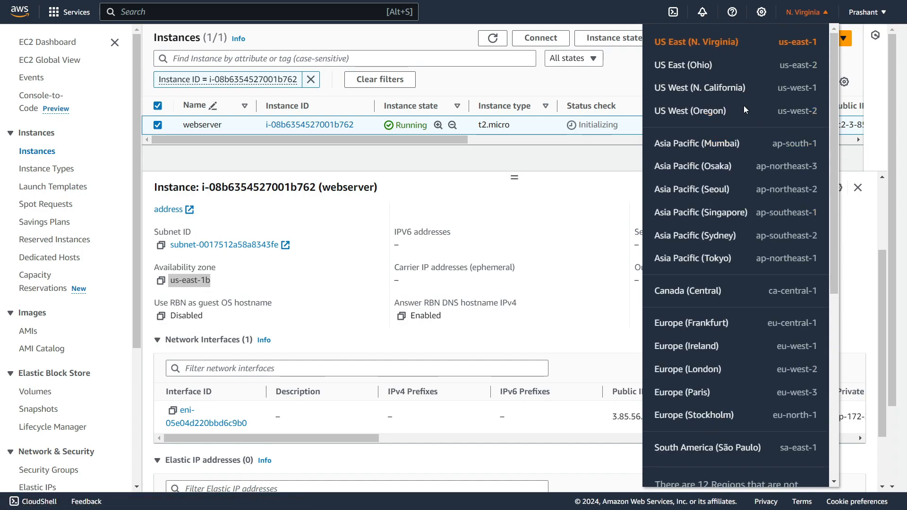
scroll(728, 299, down, 1)
scroll(728, 299, up, 1)
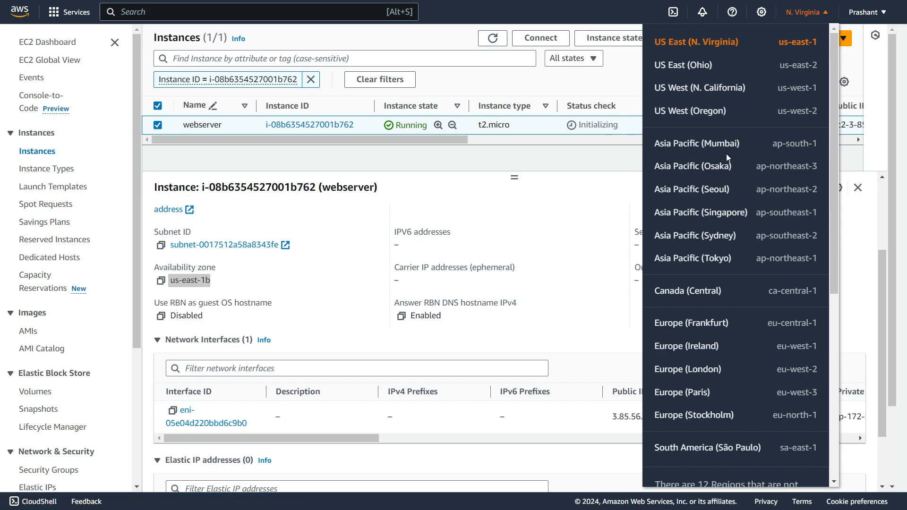
drag(738, 146, 699, 165)
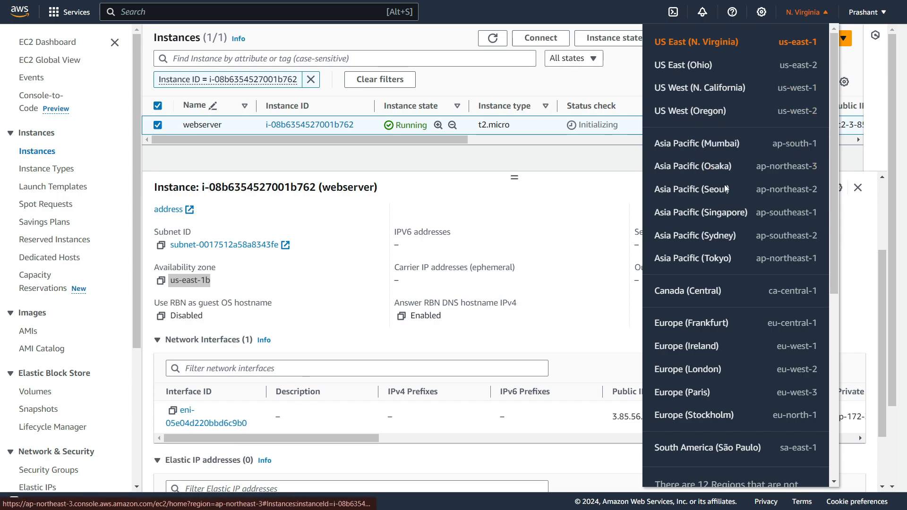
scroll(728, 227, down, 6)
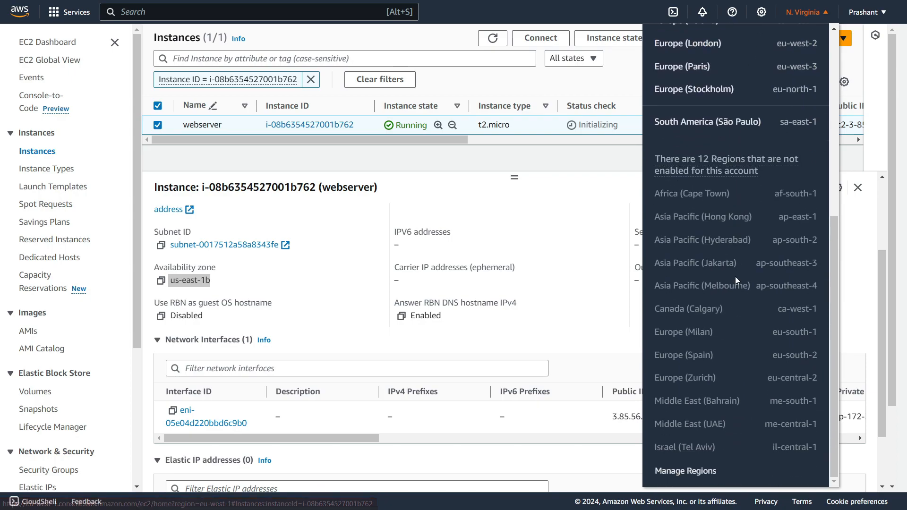
scroll(685, 256, up, 7)
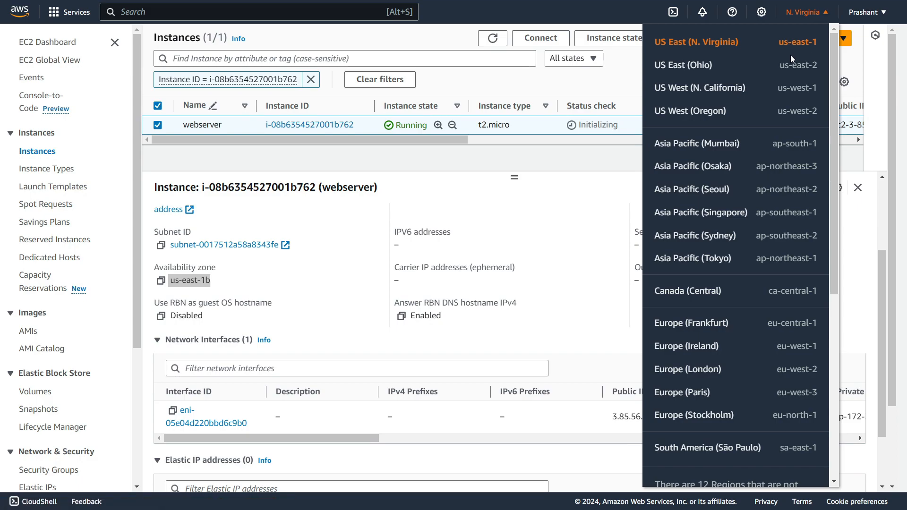
Examine the availability zone, network interface ID and public IPv4 address in the webserver instance's networking details
click(215, 289)
mouse_move(216, 288)
mouse_down()
mouse_move(199, 285)
mouse_move(207, 286)
mouse_up()
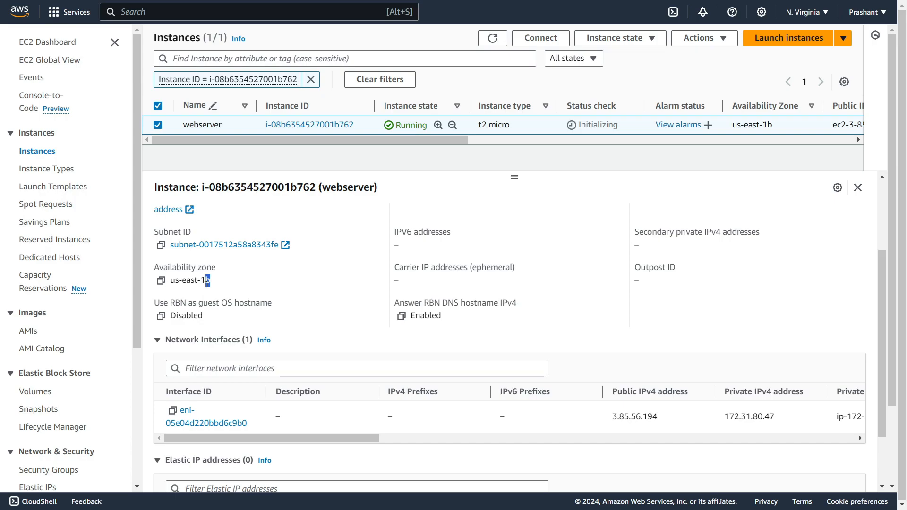
click(274, 277)
scroll(287, 377, down, 2)
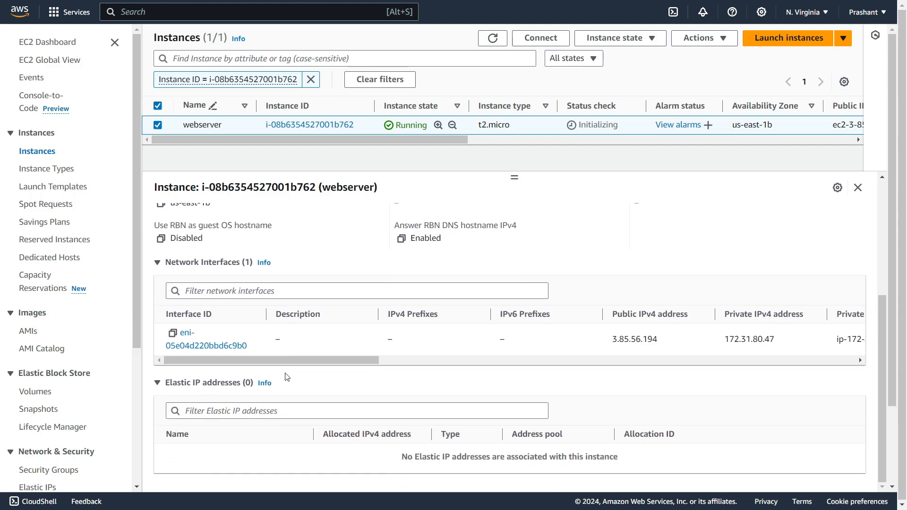
scroll(288, 377, down, 2)
drag(254, 346, 160, 339)
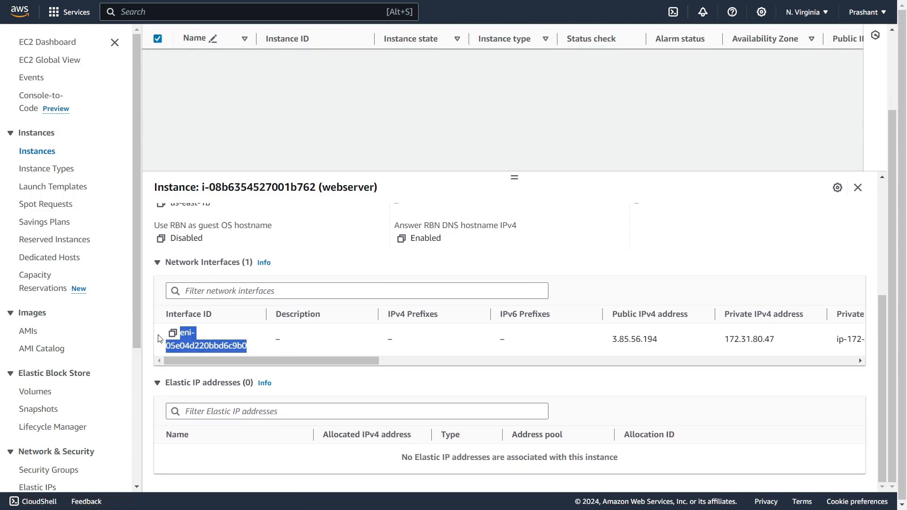
click(222, 338)
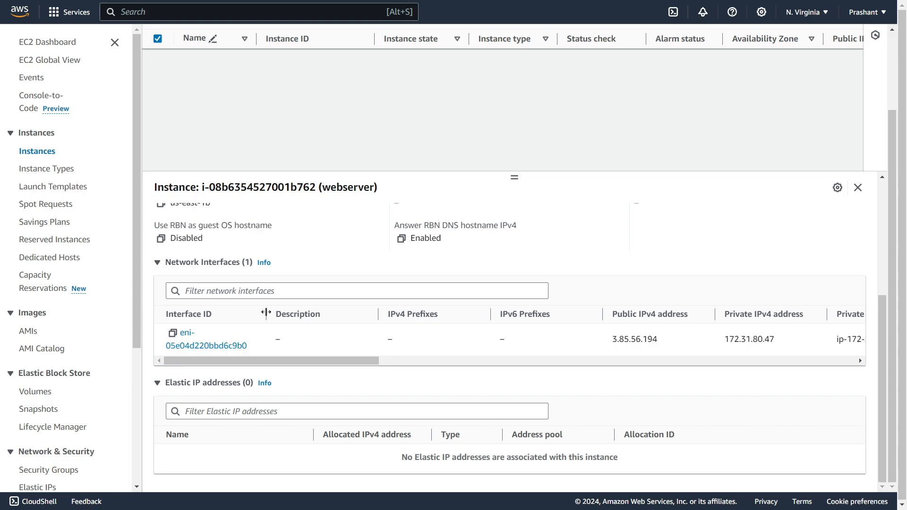
scroll(458, 304, up, 5)
scroll(468, 321, down, 3)
scroll(468, 322, down, 3)
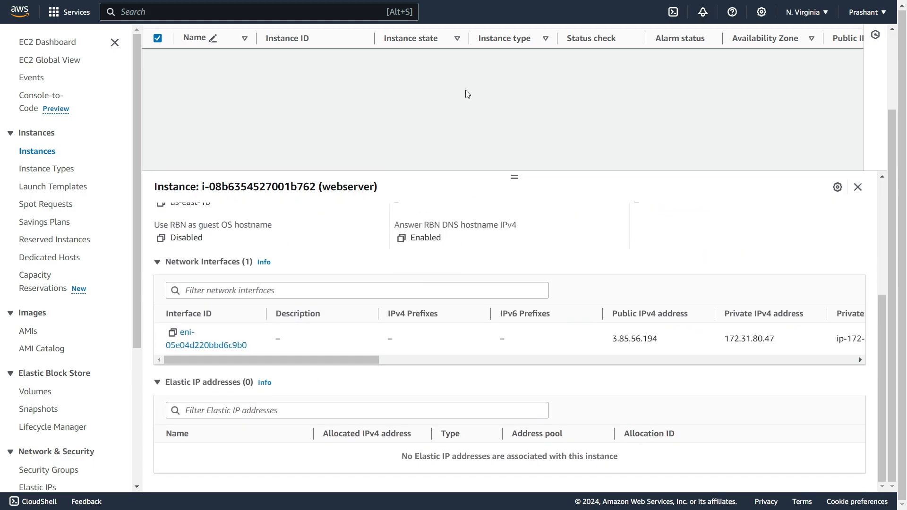
scroll(466, 93, up, 3)
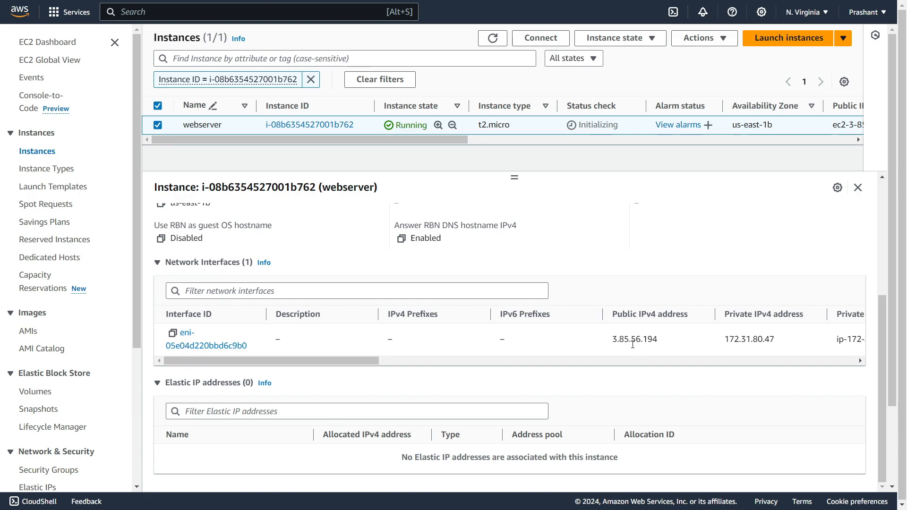
drag(610, 339, 655, 344)
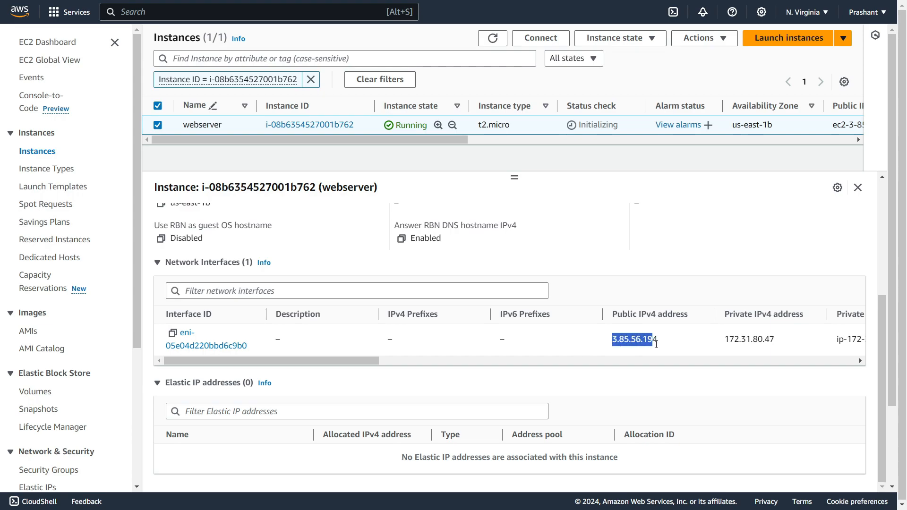
scroll(473, 284, up, 4)
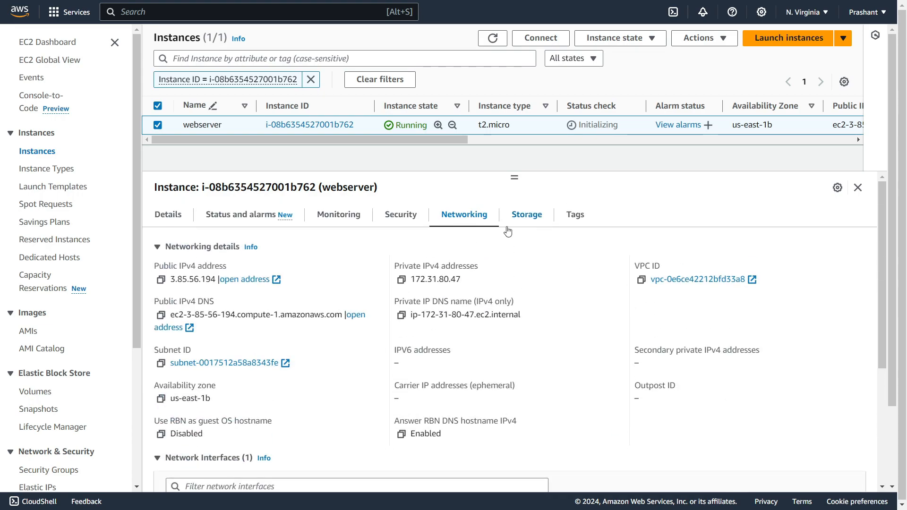
Look through the instance's root device and attached volume, and read its Name tag
click(524, 217)
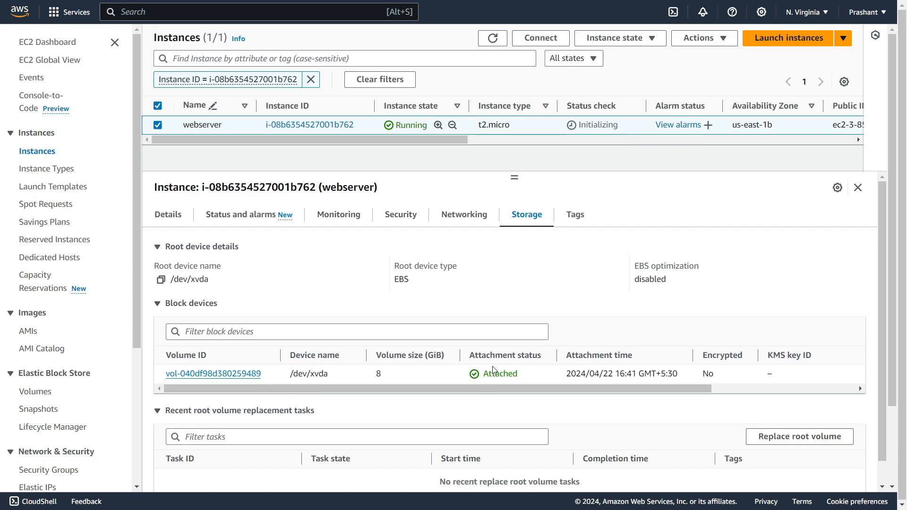
click(577, 223)
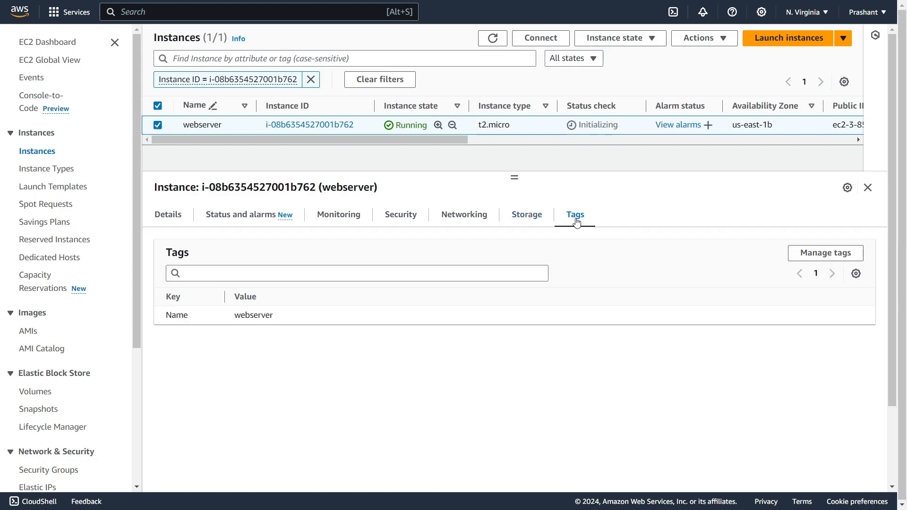
double_click(168, 315)
drag(240, 315, 274, 315)
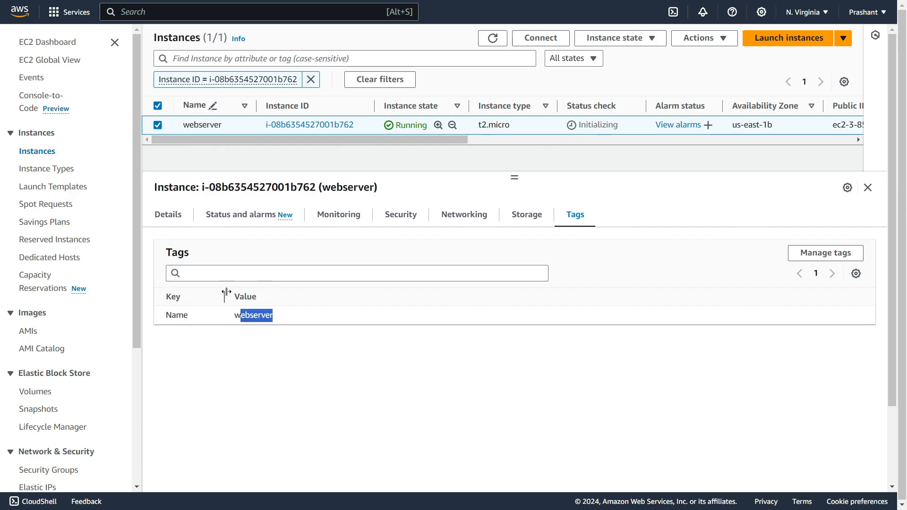
Compare the instance's summary, security and networking details, rechecking the network interface ID and the public IPv4 address attached to it
click(169, 214)
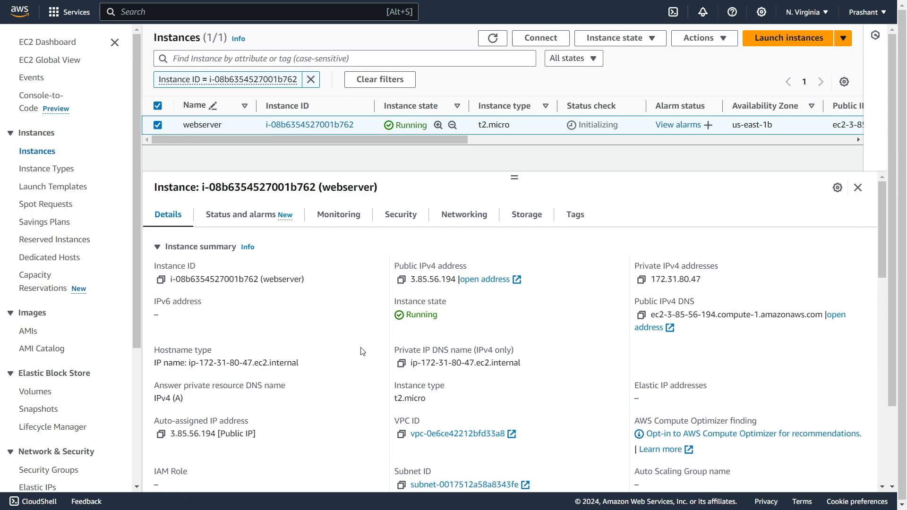
click(453, 217)
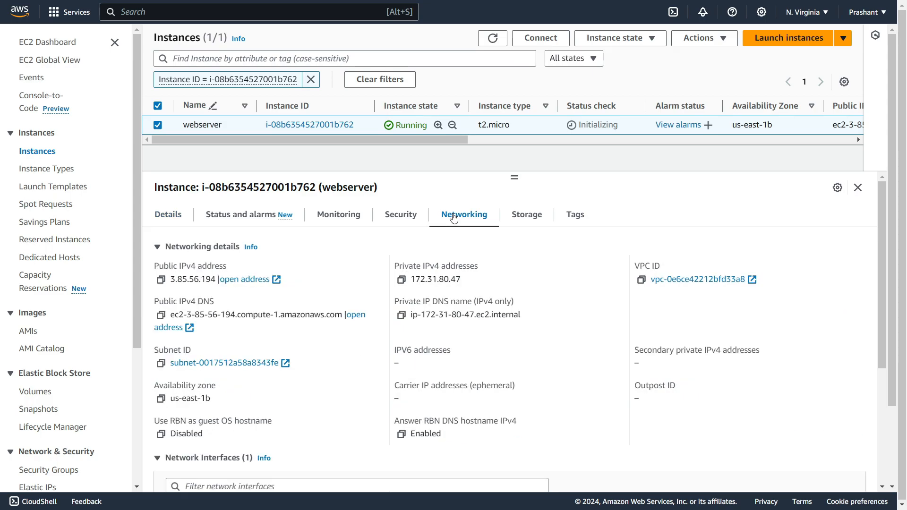
click(401, 220)
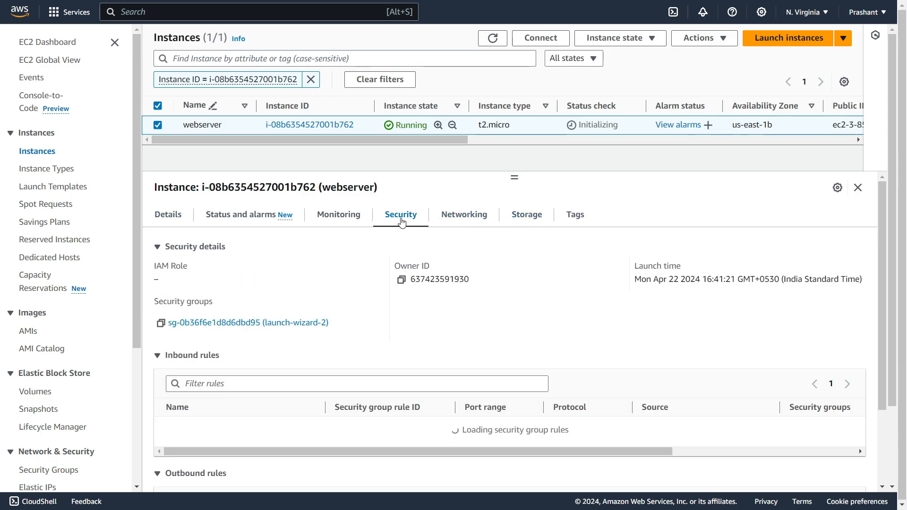
click(453, 215)
scroll(452, 358, down, 4)
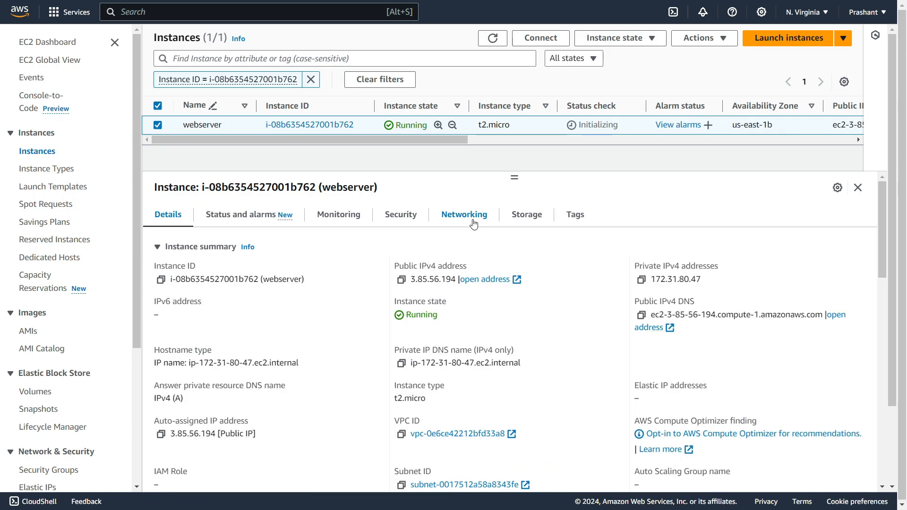
click(468, 221)
scroll(395, 334, down, 4)
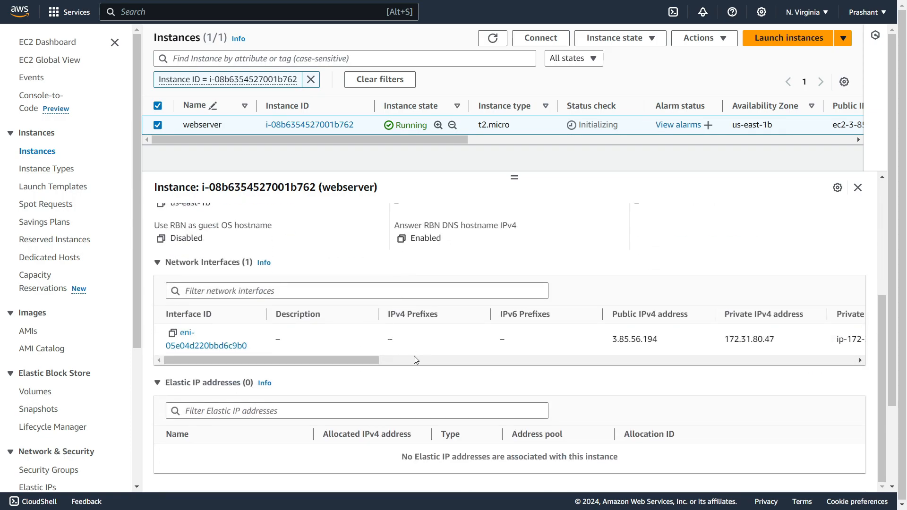
scroll(414, 357, down, 2)
drag(255, 349, 173, 343)
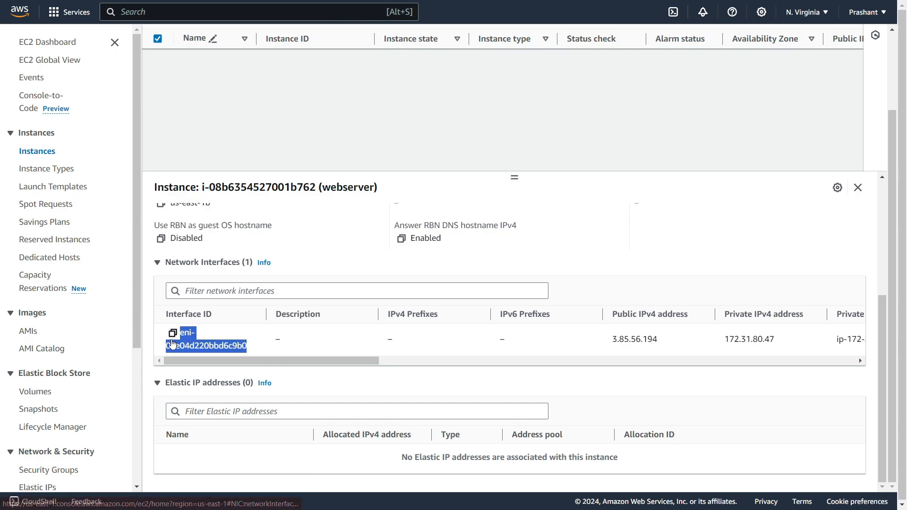
drag(607, 347, 671, 347)
click(669, 341)
Test the public IPv4 address from the instance summary in the browser and return to the instances page
scroll(577, 351, up, 7)
click(175, 217)
drag(413, 281, 458, 291)
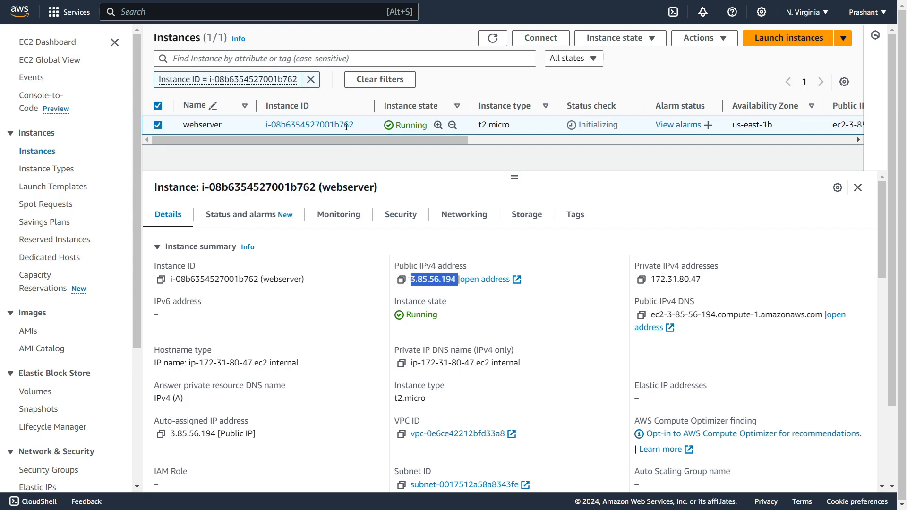
click(418, 282)
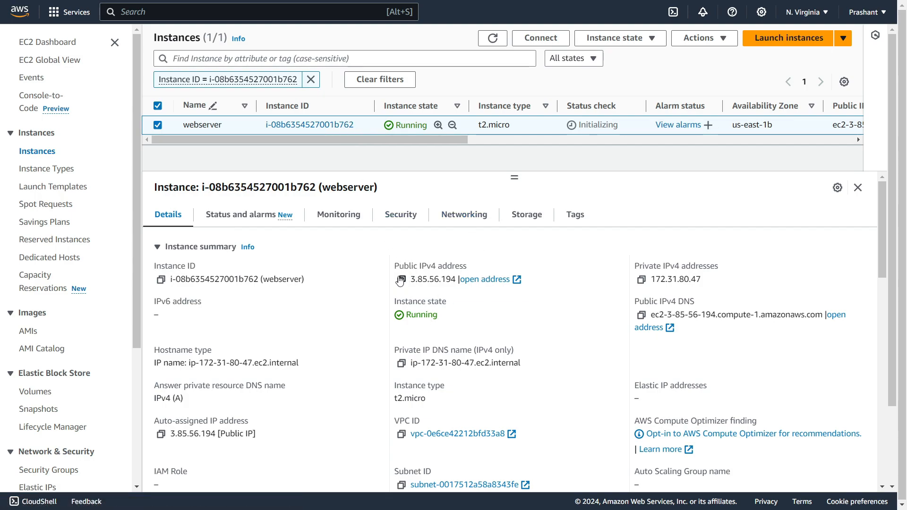
click(492, 279)
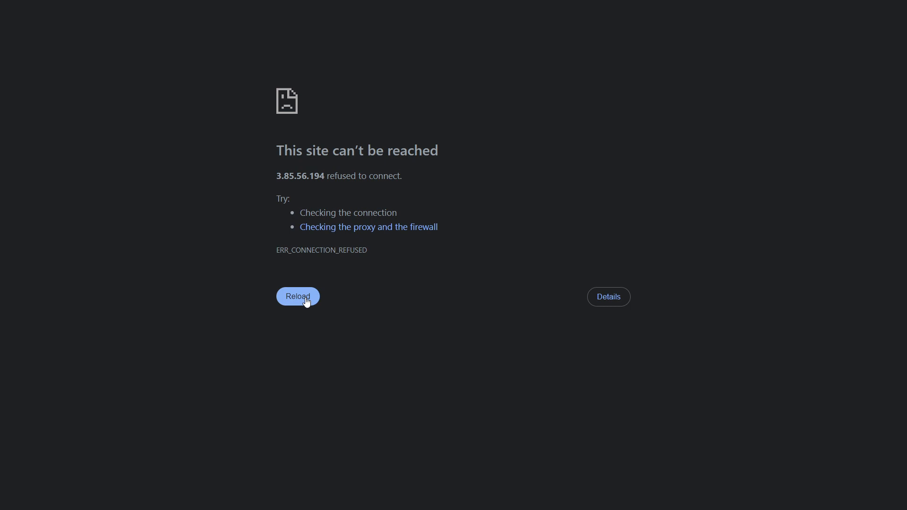
key(F11)
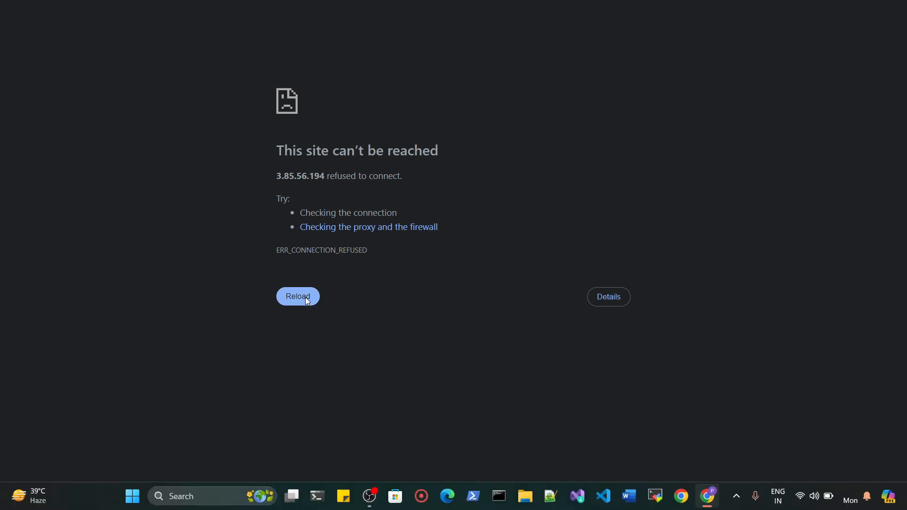
click(207, 10)
key(F11)
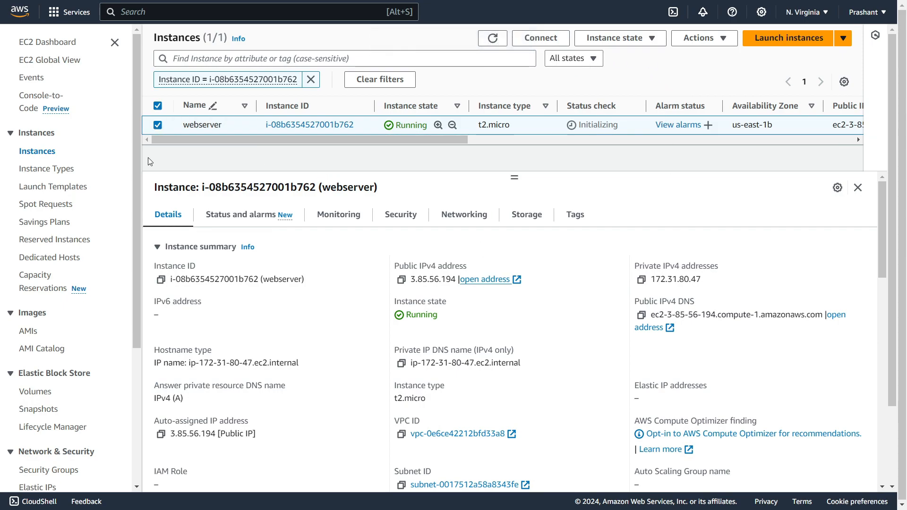
Connect to the webserver through EC2 Instance Connect as ec2-user and set up a cleared terminal at 125% page zoom
click(538, 38)
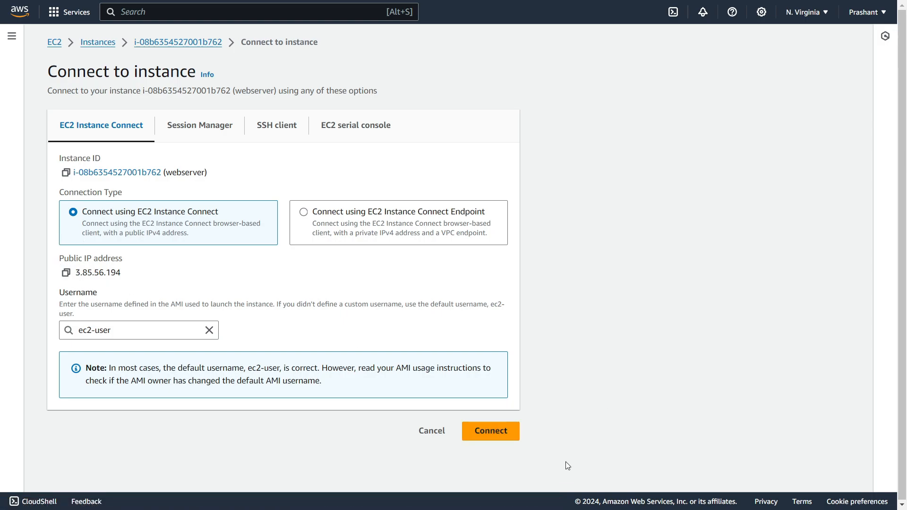
click(494, 443)
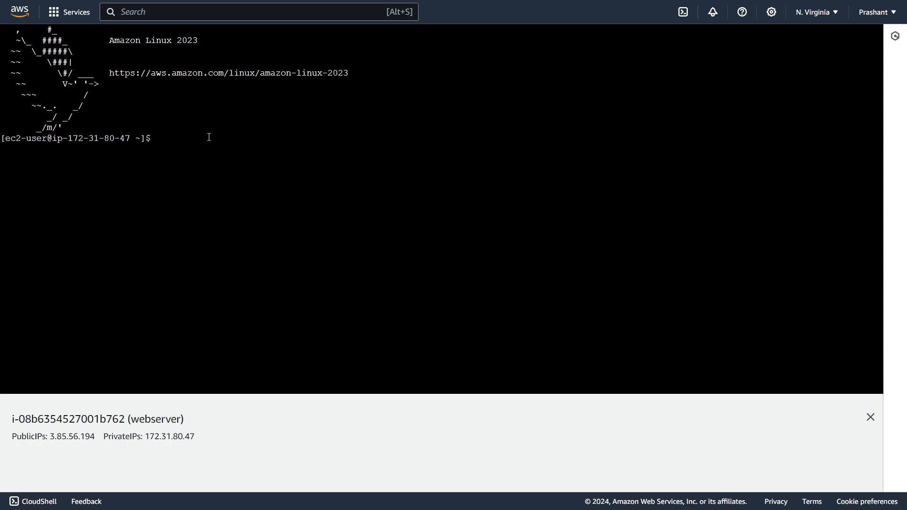
key(ctrl+l)
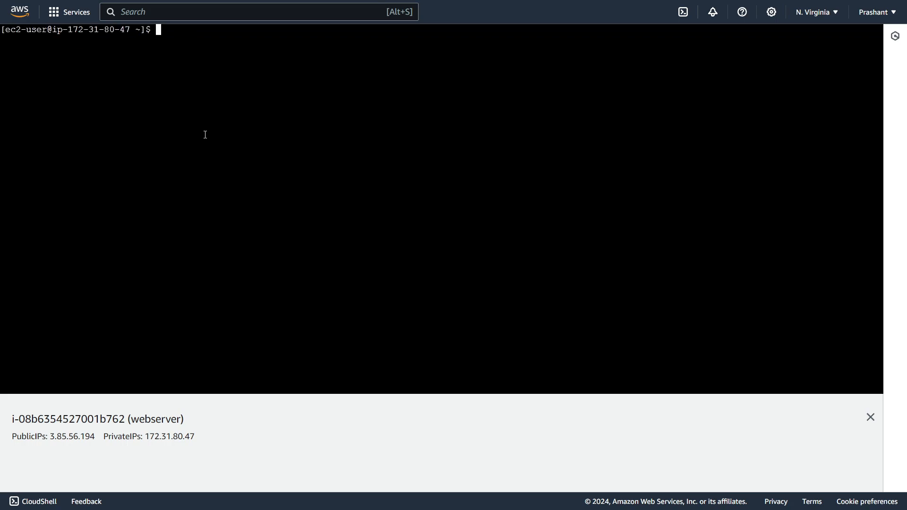
key(ctrl+plus)
key(ctrl+plus)
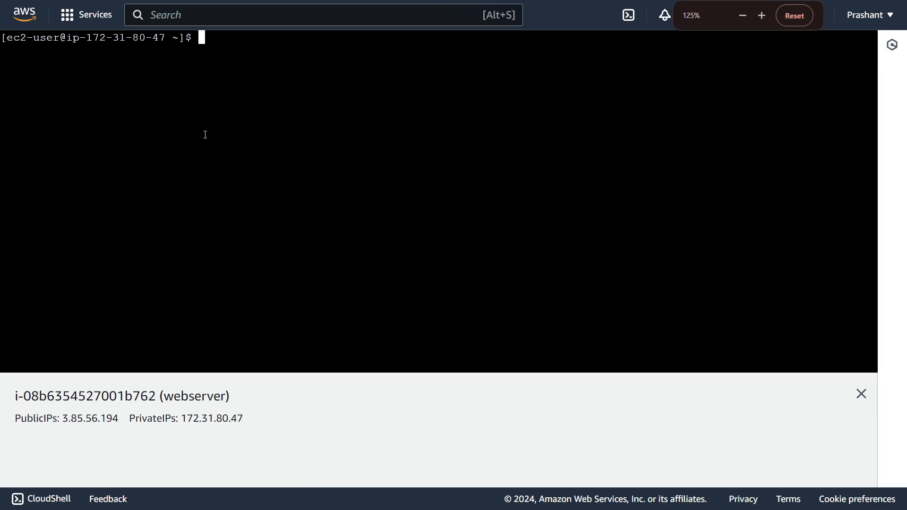
key(Return)
key(Return)
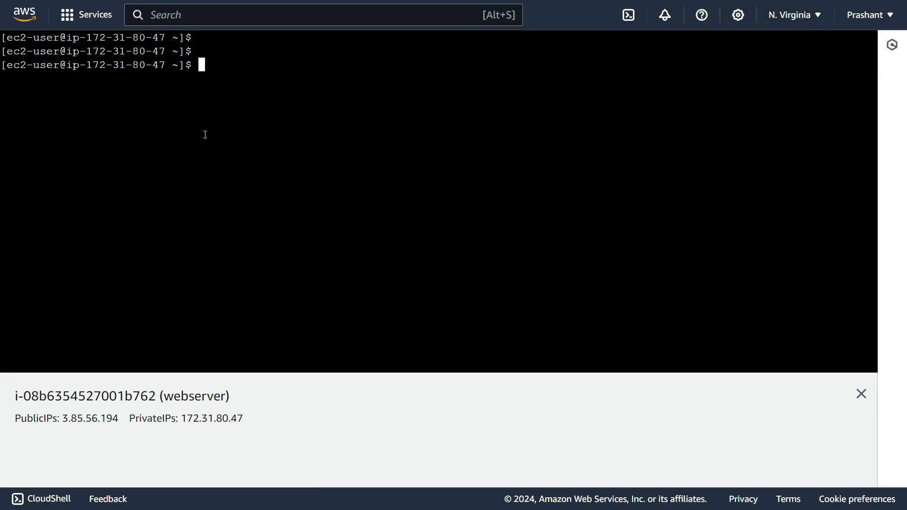
Switch the terminal session from ec2-user to the root user with sudo -i
text(sudo -i)
drag(63, 65, 8, 68)
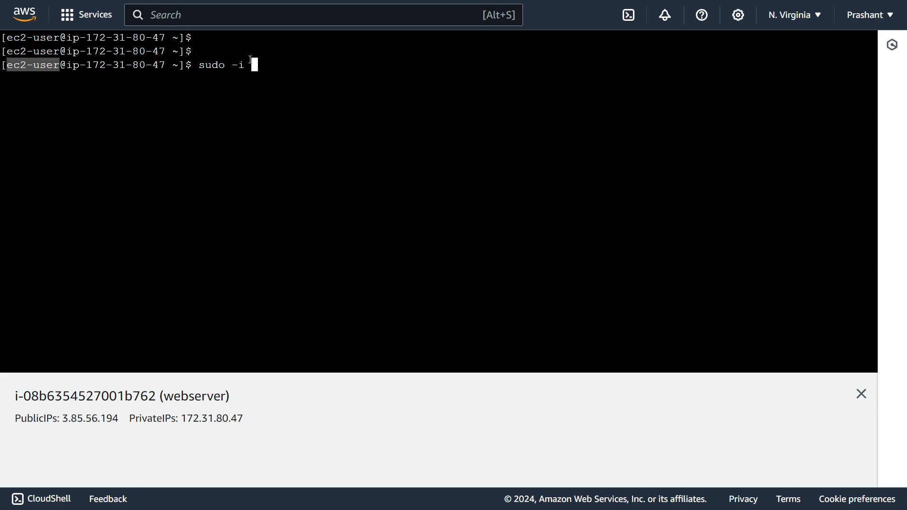
click(254, 64)
key(Return)
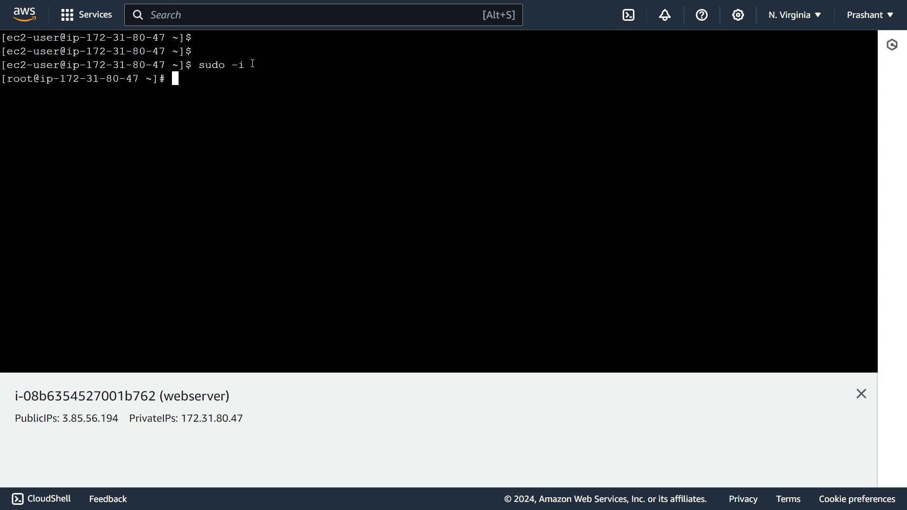
drag(37, 79, 7, 79)
click(181, 81)
Install the Apache web server with yum install httpd -y
key(Return)
text(yu)
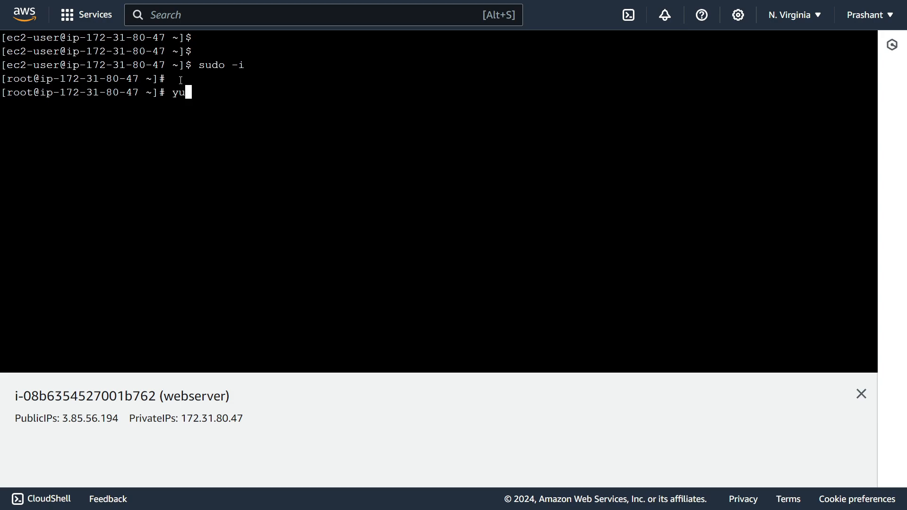
text(m install httpd -y)
key(Return)
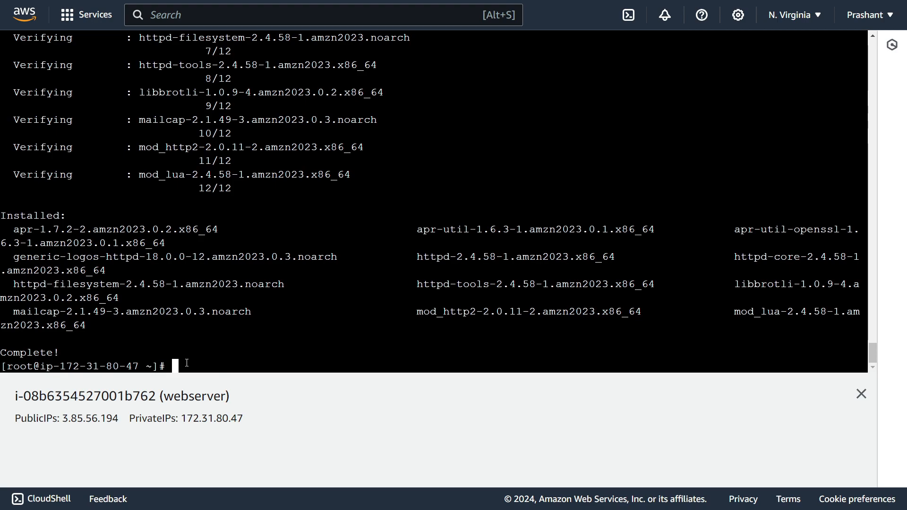
Clear the terminal and write "Welcome to Devops Superhero" to /var/www/html/index.html with echo
key(ctrl+l)
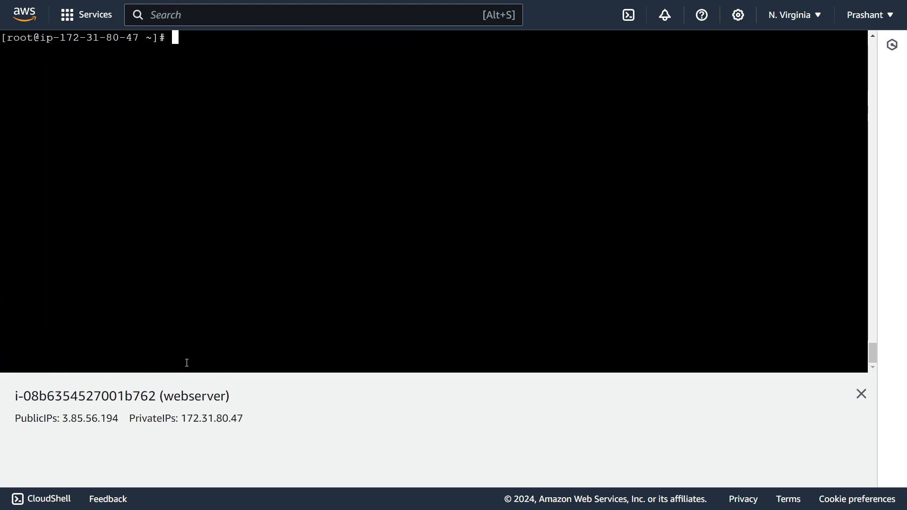
key(Return)
key(Return)
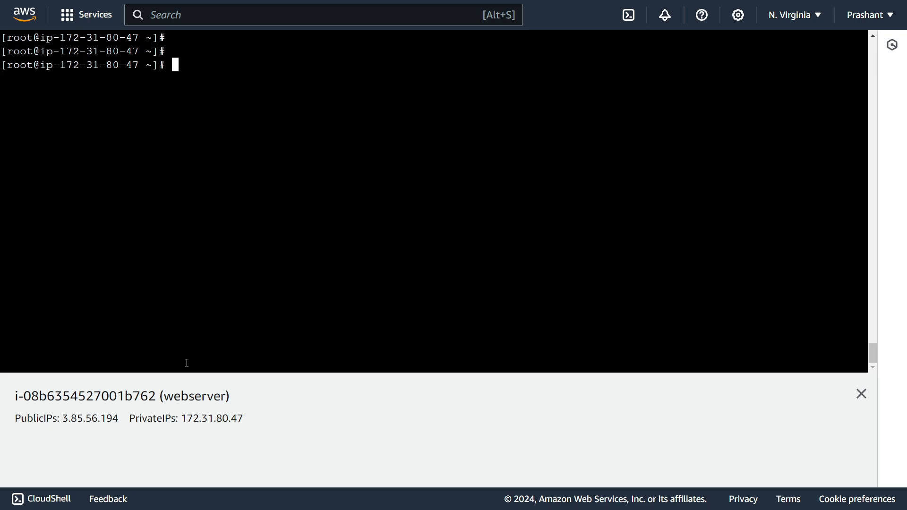
text(echo "Welcome to Devops Superhero")
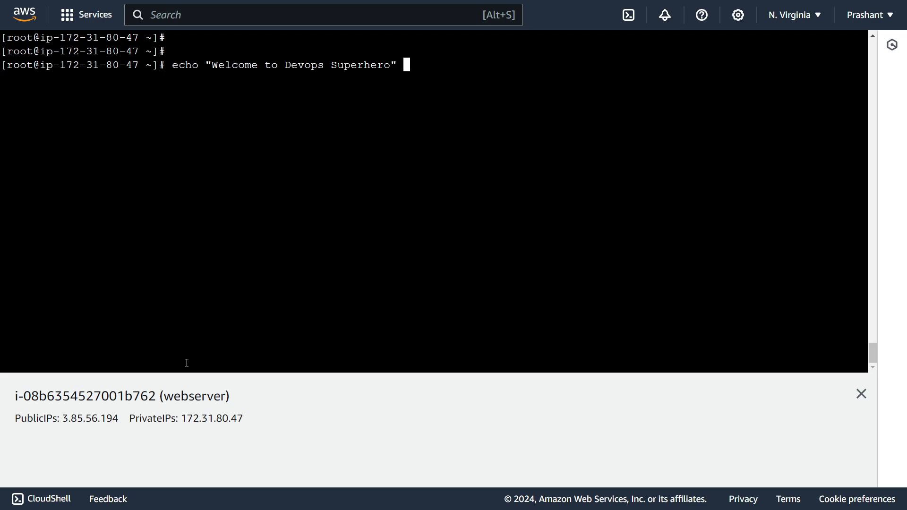
text( > /var/www/html/)
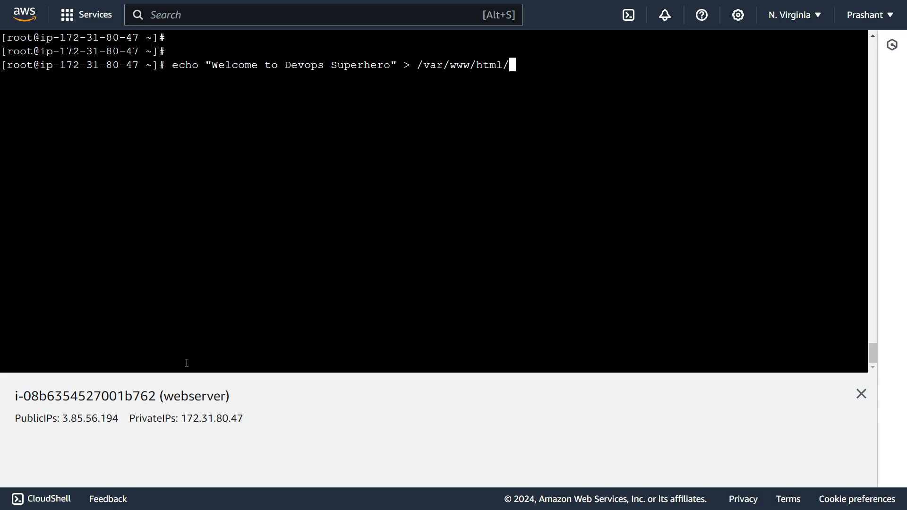
text(index.html)
key(Return)
key(Return)
key(Return)
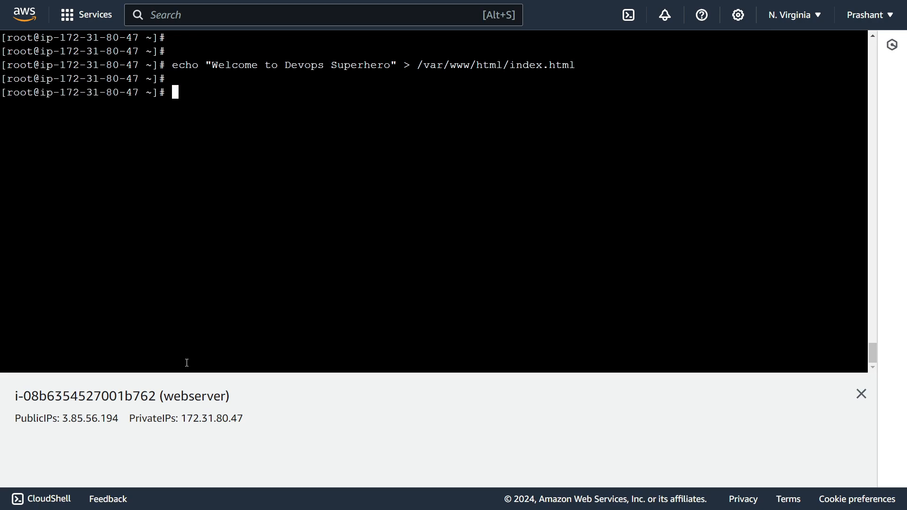
drag(212, 67, 391, 70)
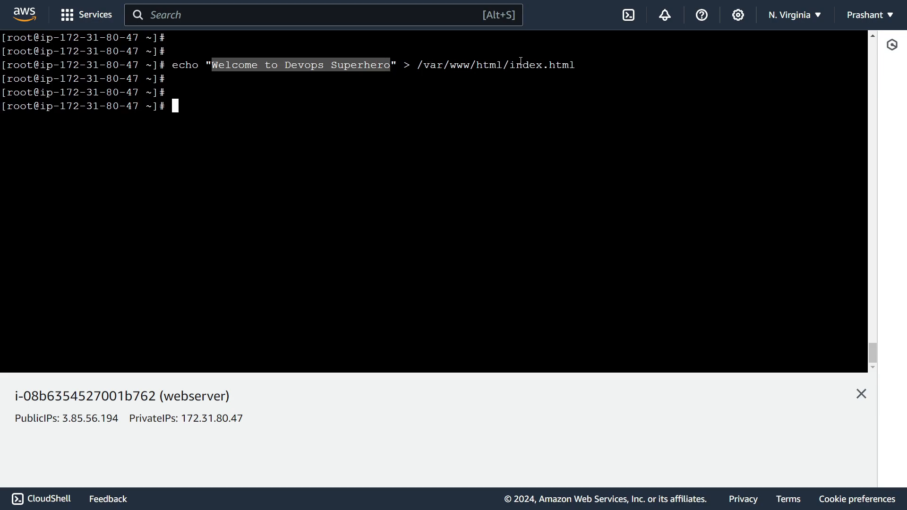
drag(512, 66, 576, 67)
click(551, 88)
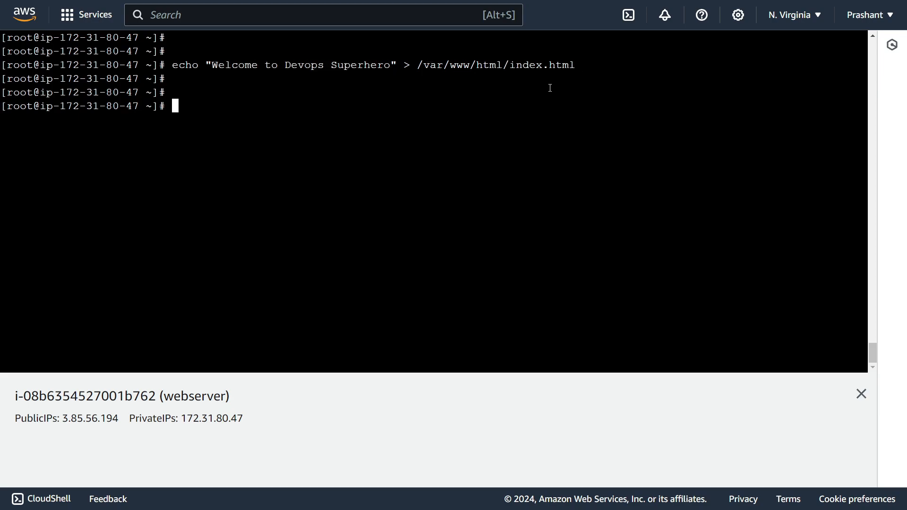
Display the contents of /var/www/html/index.html with cat to check the welcome text
text(cat /et)
key(BackSpace)
key(BackSpace)
text(var/www/htmls/)
key(BackSpace)
key(BackSpace)
text(/index.html)
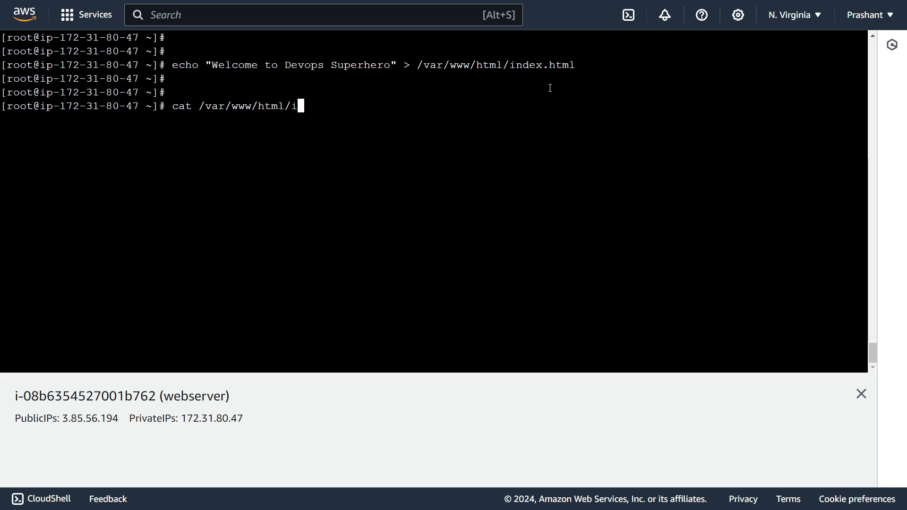
key(Tab)
key(Return)
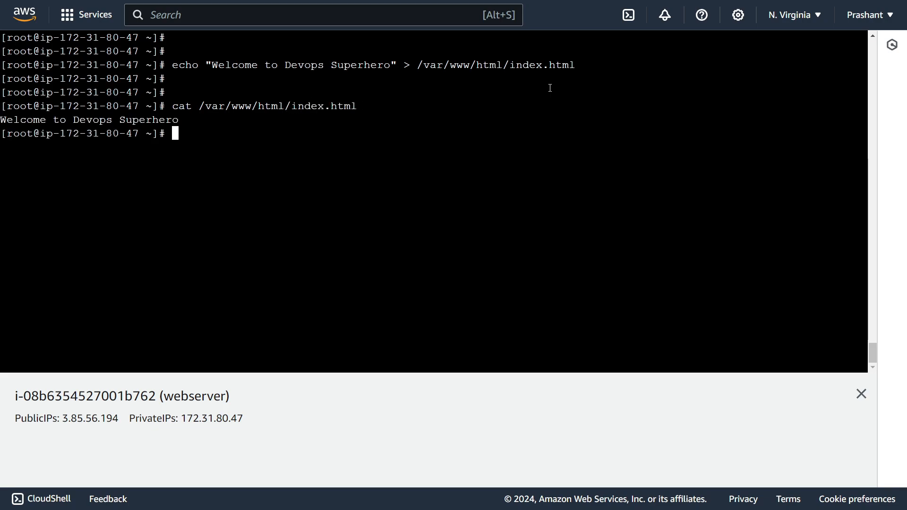
key(Return)
key(Return)
drag(182, 122, 1, 120)
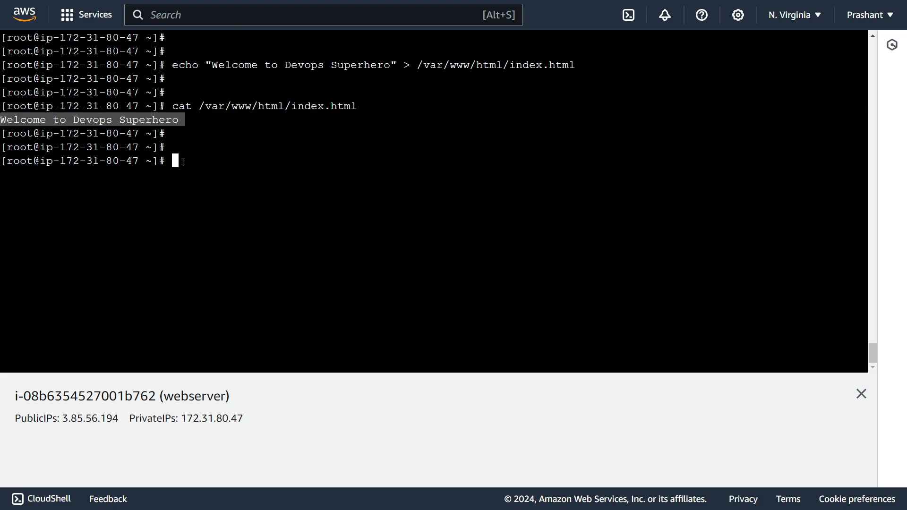
click(184, 162)
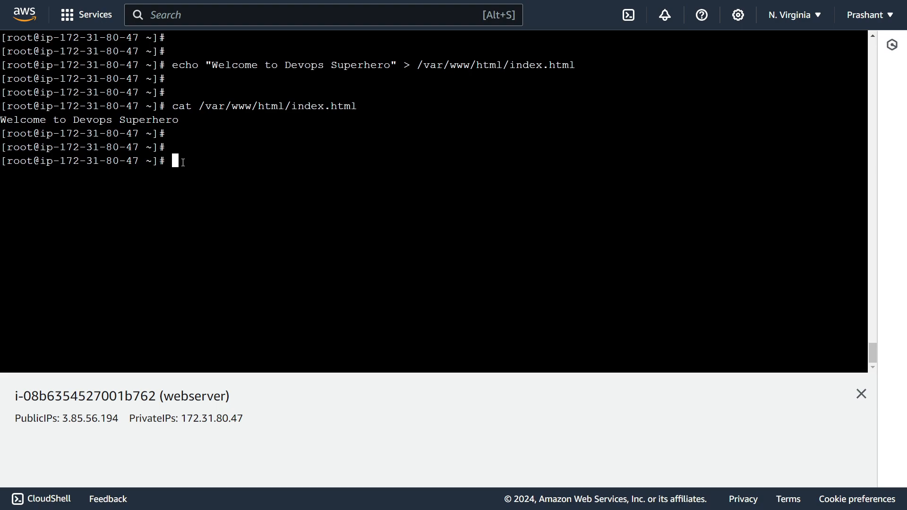
Start the httpd service with systemctl and enable it at boot
text(systemctl start httpd)
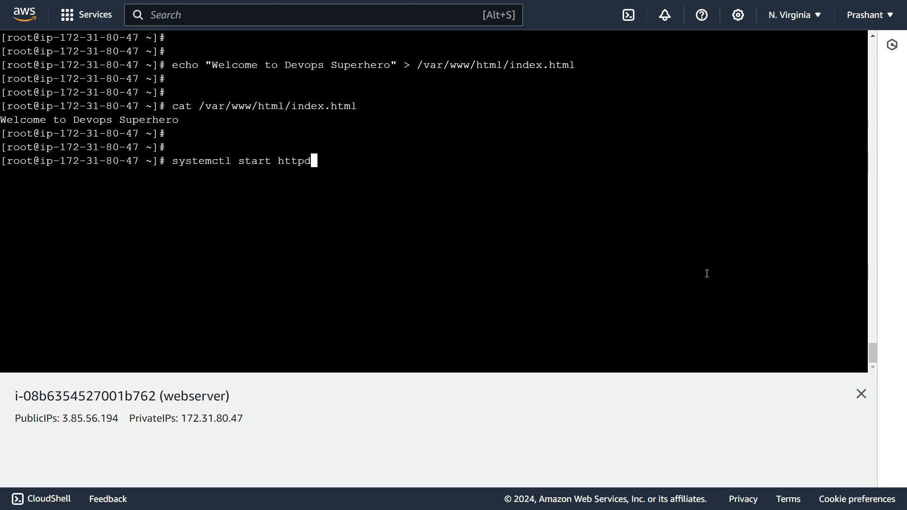
key(Return)
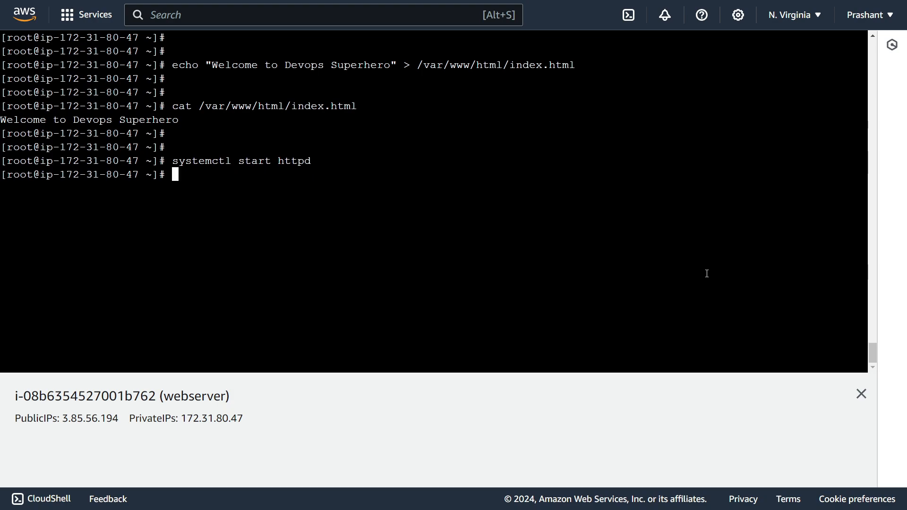
text(systemctl enable https)
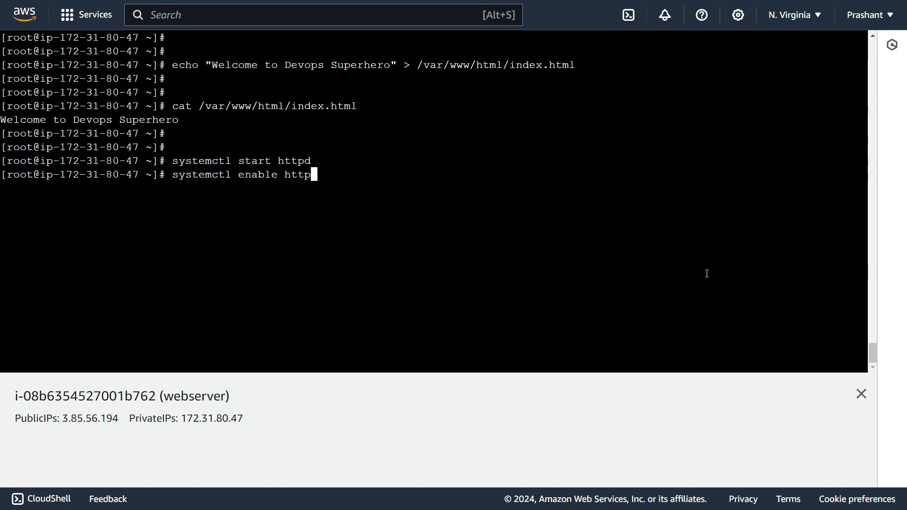
key(Return)
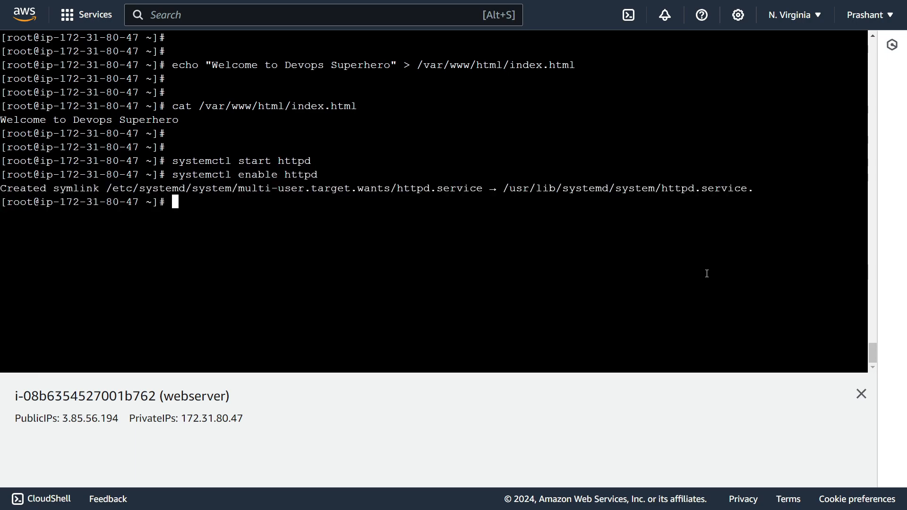
Request the local web page with curl localhost and check the returned text
key(Return)
key(Return)
text(curl localhost)
key(Return)
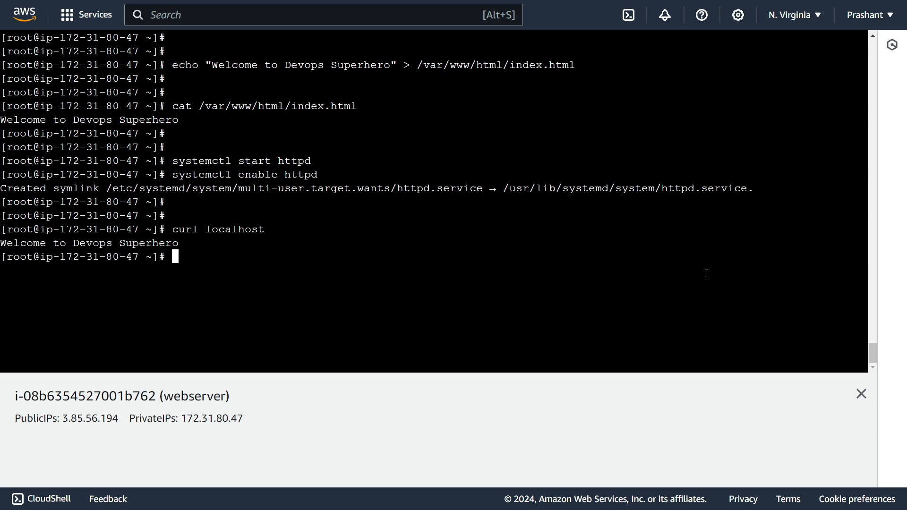
drag(207, 229, 227, 242)
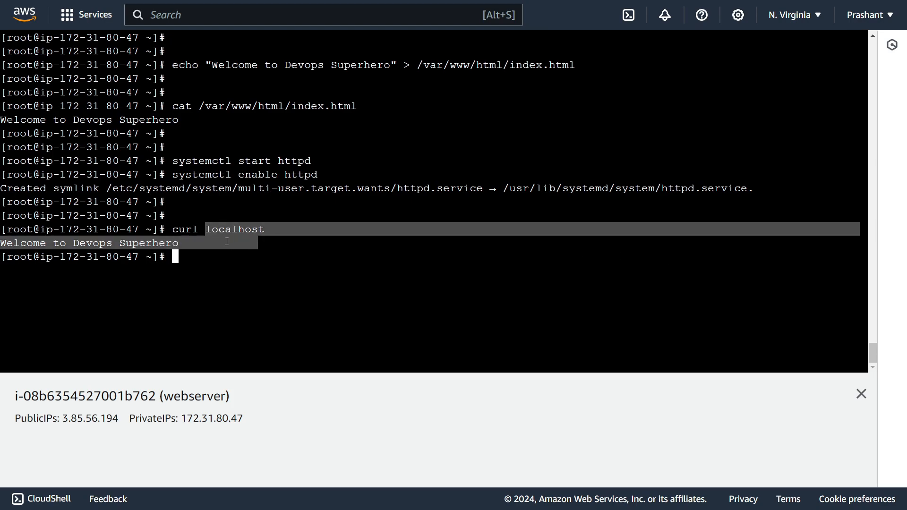
triple_click(74, 243)
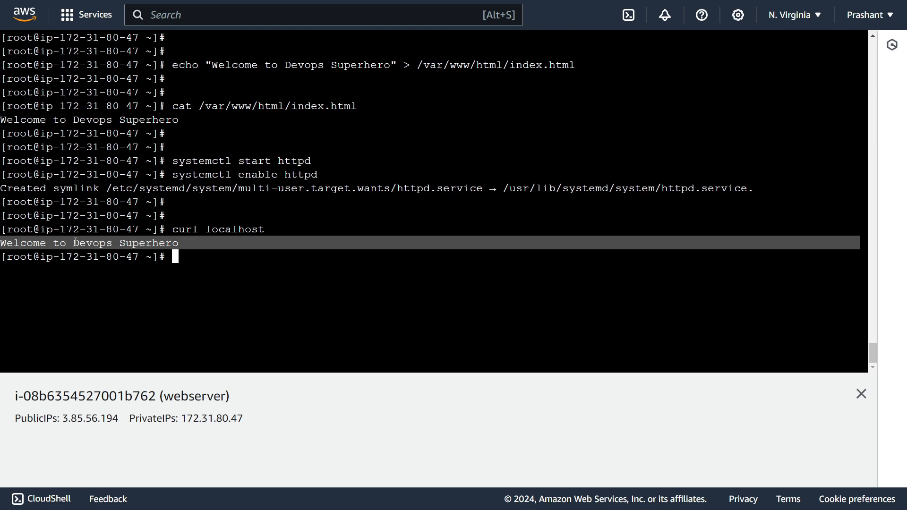
double_click(75, 243)
drag(63, 418, 78, 419)
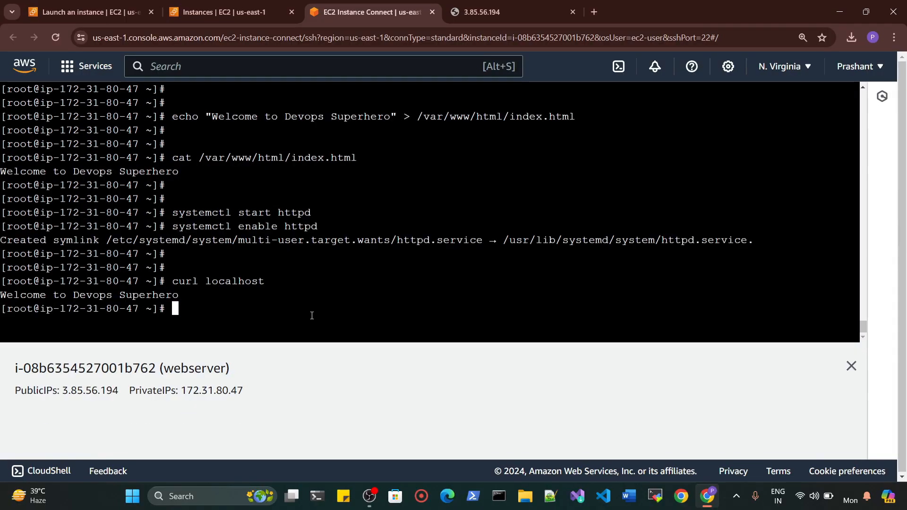
List the server's network interfaces with ifconfig and highlight the inet address of enX0
text(ifconf)
text(ig)
key(Return)
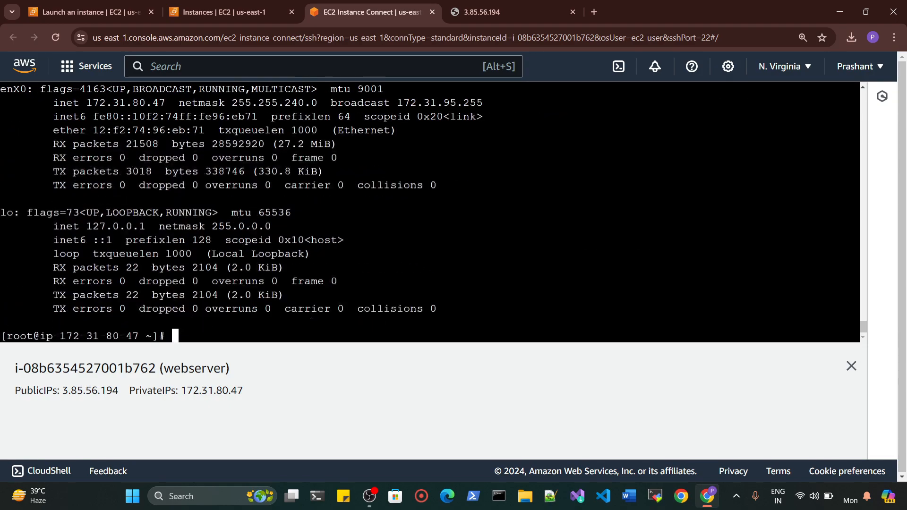
scroll(121, 240, up, 1)
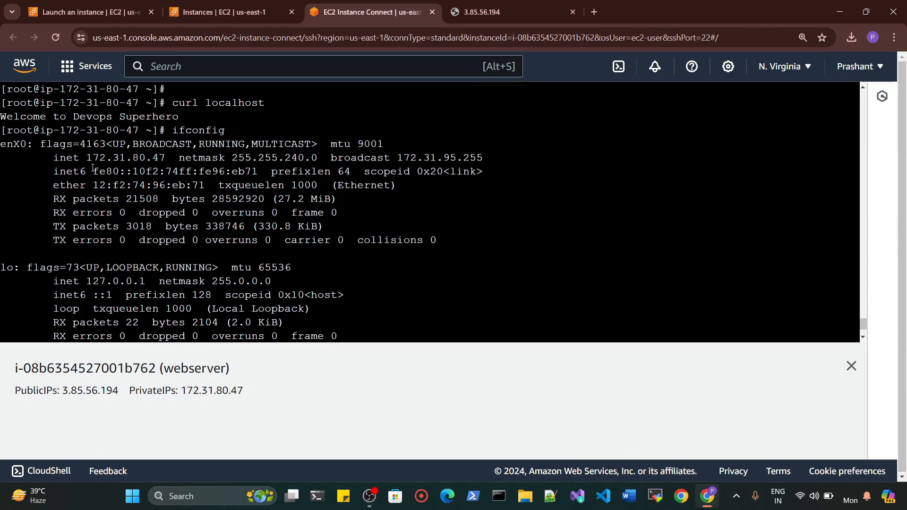
drag(86, 158, 166, 158)
Review the earlier curl output in the terminal and examine the enX0 interface's inet address
scroll(214, 253, down, 1)
scroll(189, 214, up, 7)
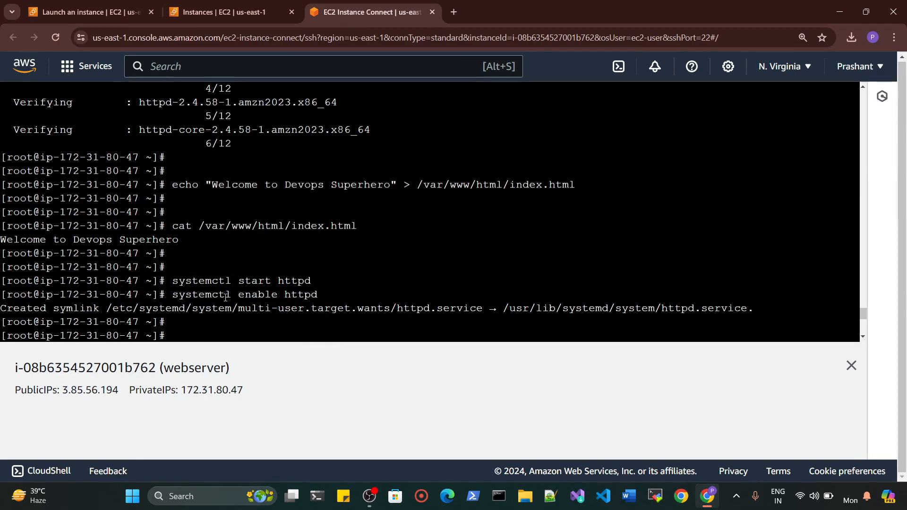
scroll(221, 307, down, 4)
drag(178, 184, 1, 184)
key(F11)
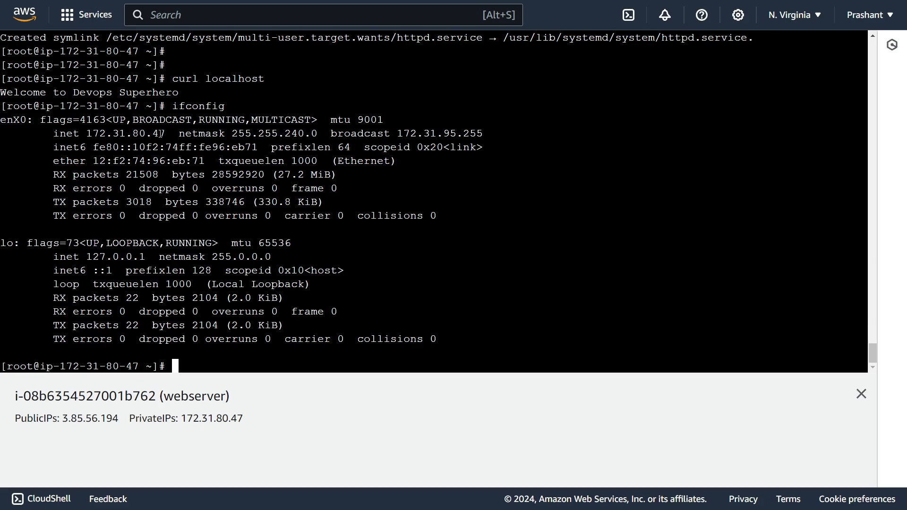
drag(165, 134, 86, 134)
drag(2, 121, 167, 135)
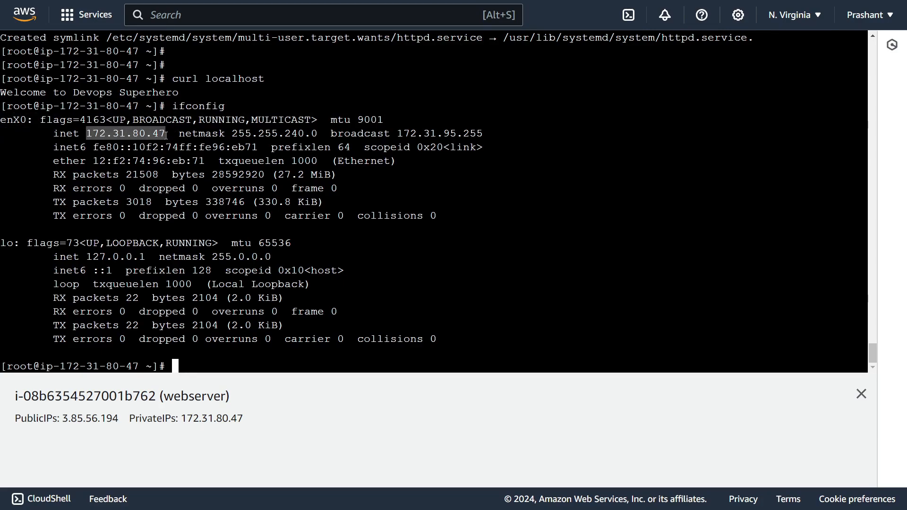
key(F11)
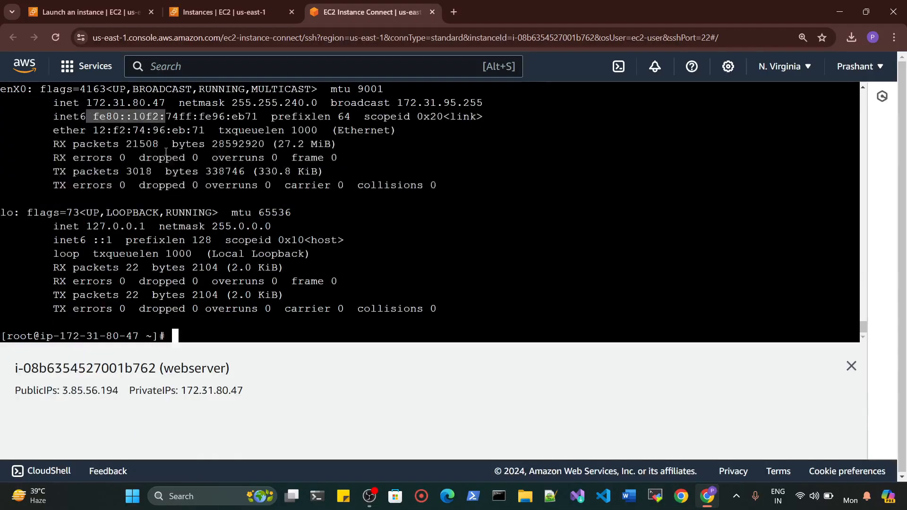
right_click(395, 4)
click(415, 111)
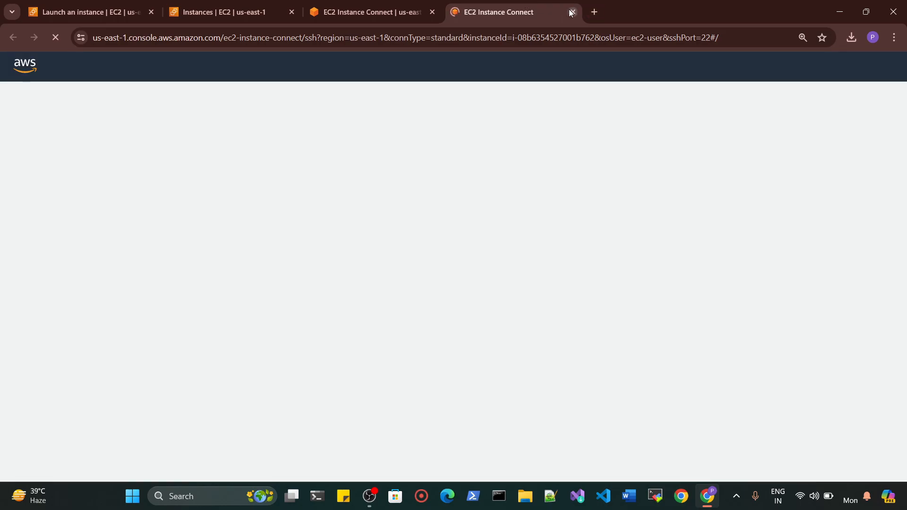
click(572, 13)
Duplicate the EC2 Instances browser tab and open the EC2 Network interfaces feature through the console search
right_click(267, 8)
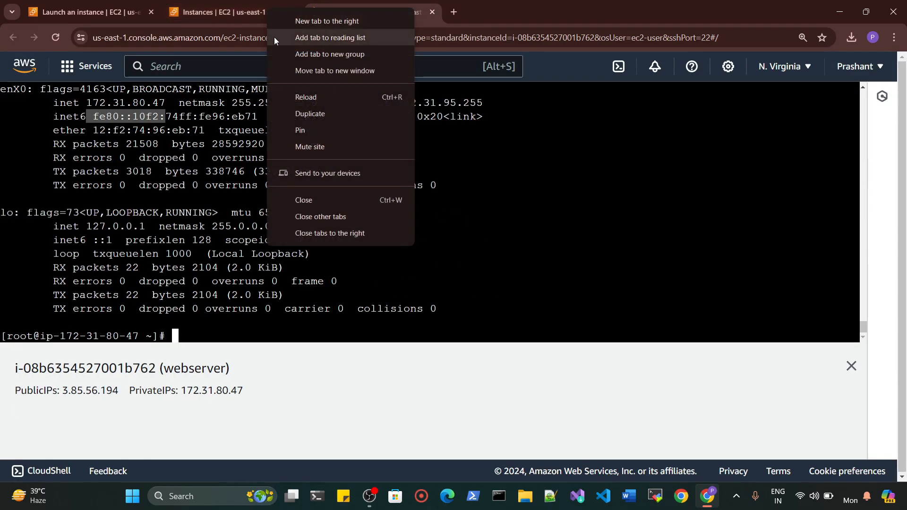
click(292, 114)
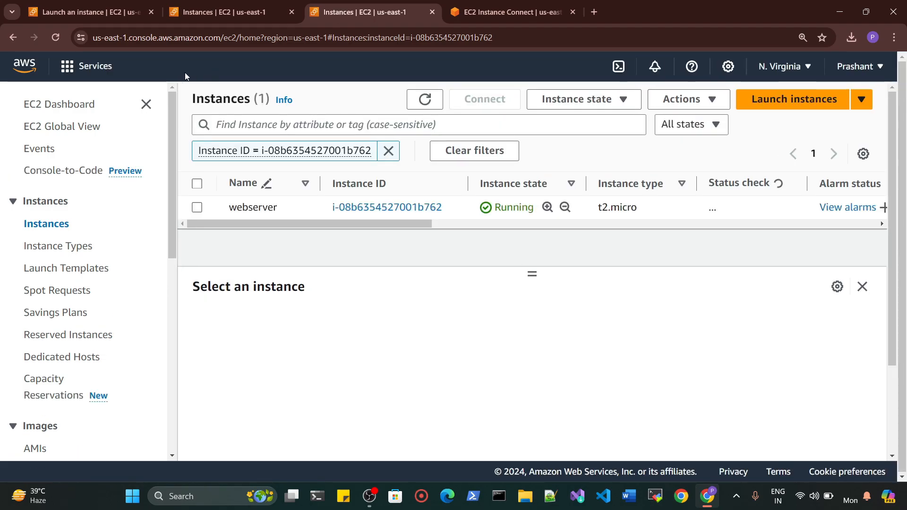
click(195, 70)
text(NIC)
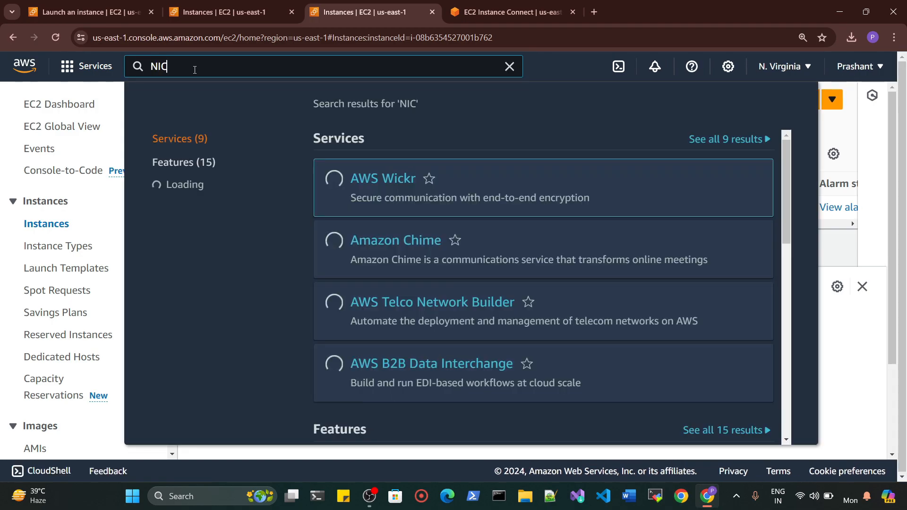
key(BackSpace)
key(BackSpace)
text(n)
key(BackSpace)
text(etw)
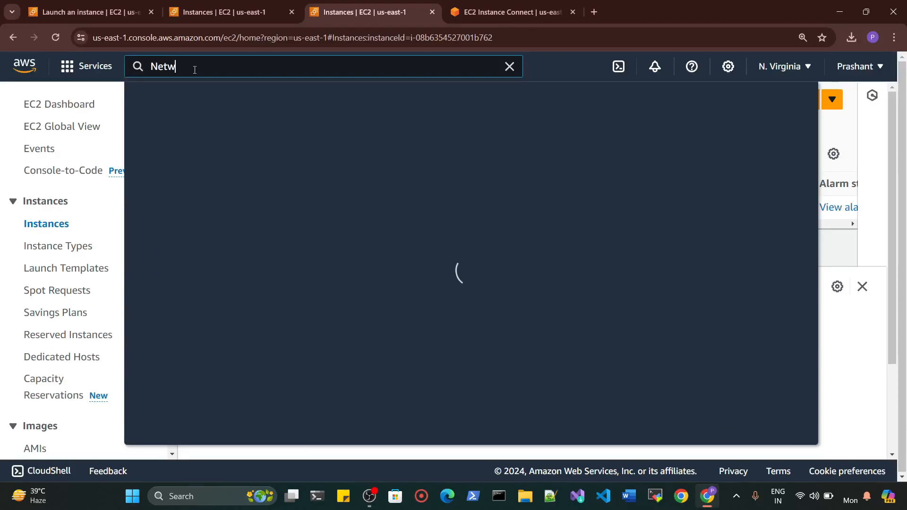
text(ork iner)
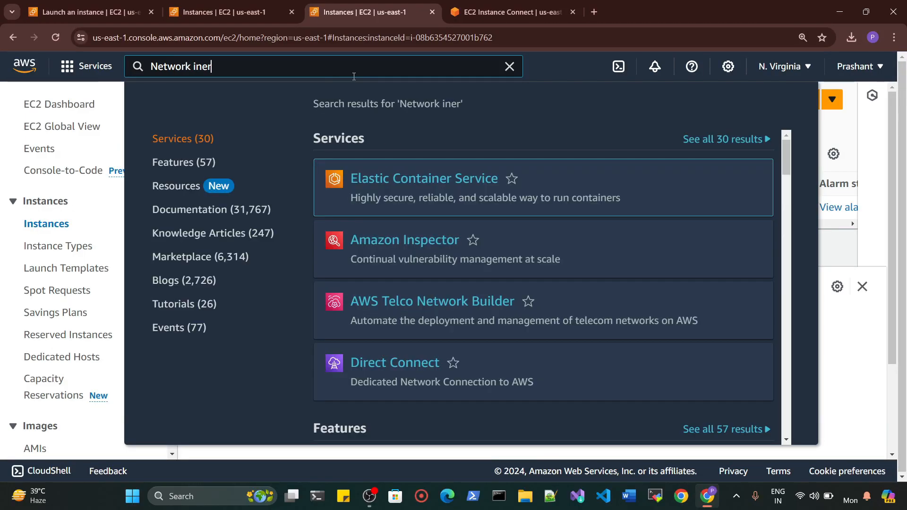
key(BackSpace)
key(BackSpace)
text(te)
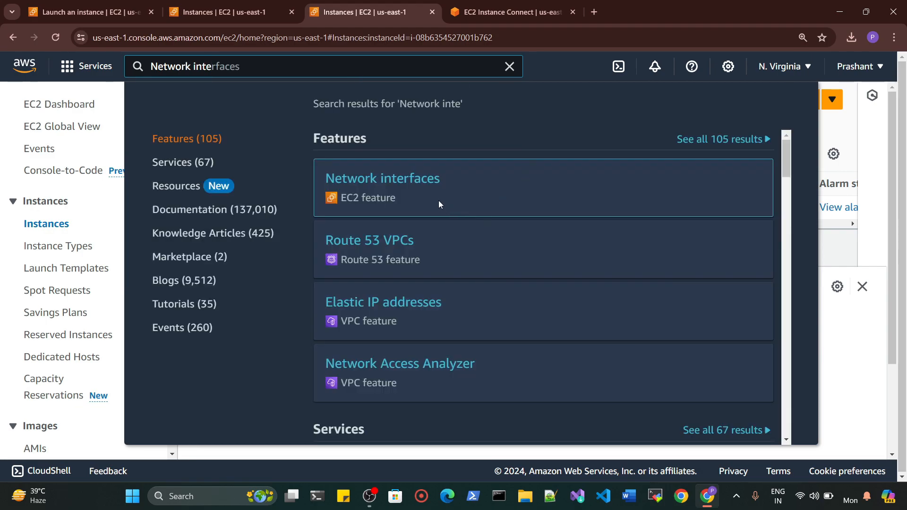
click(384, 183)
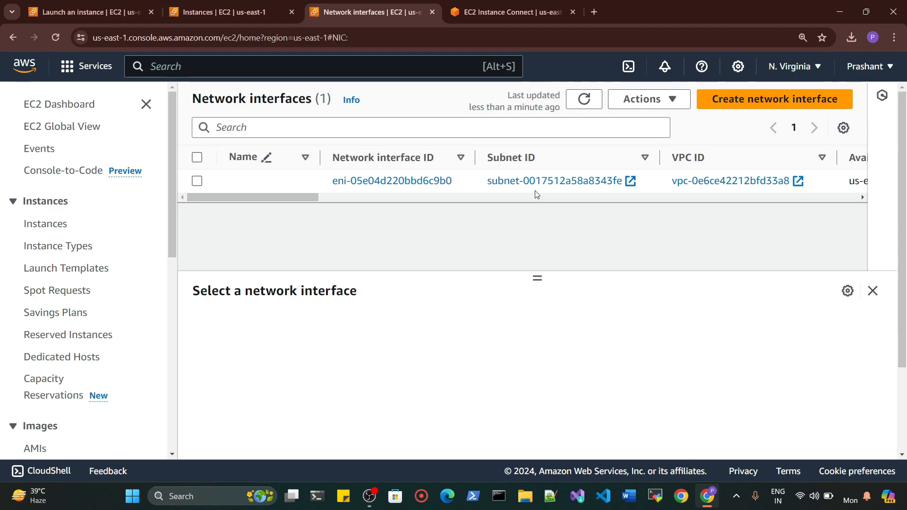
Begin a new network interface with the description firstnic and subnet-0017512a58a8343fe in us-east-1b
click(761, 100)
click(163, 292)
text(firstenic)
key(Tab)
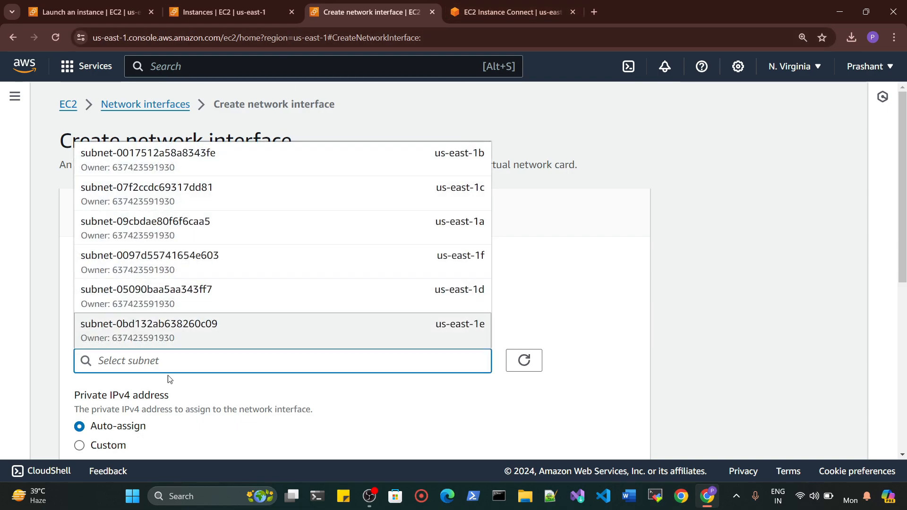
click(476, 159)
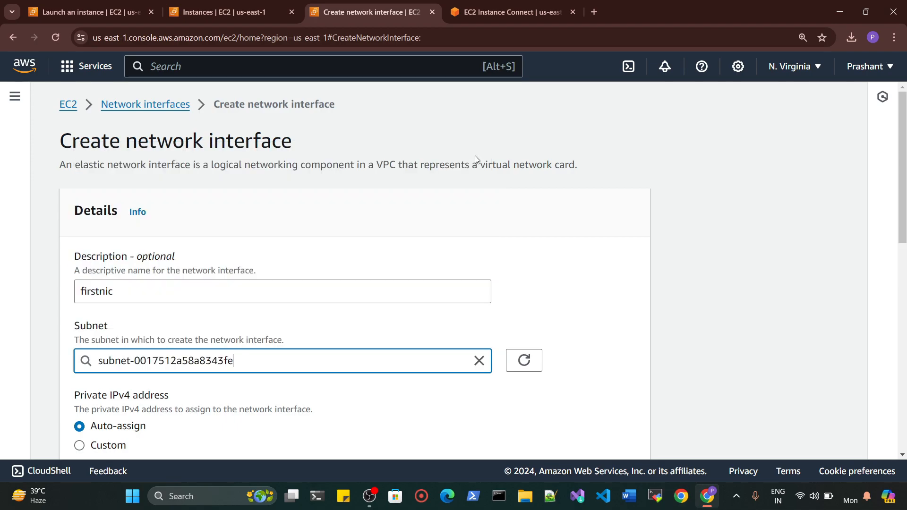
Check the webserver instance's Availability Zone and choose subnet-0017512a58a8343fe in us-east-1b for the new network interface
click(279, 11)
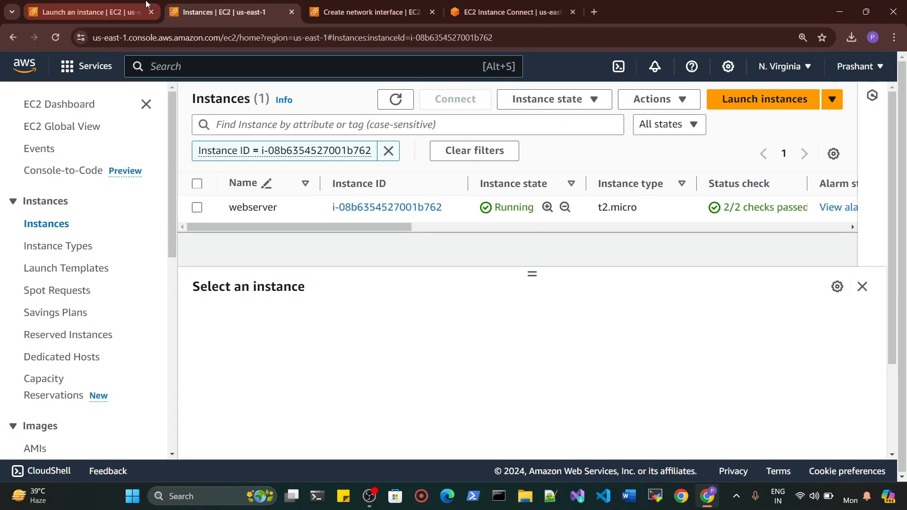
drag(400, 227, 529, 226)
drag(589, 214, 531, 208)
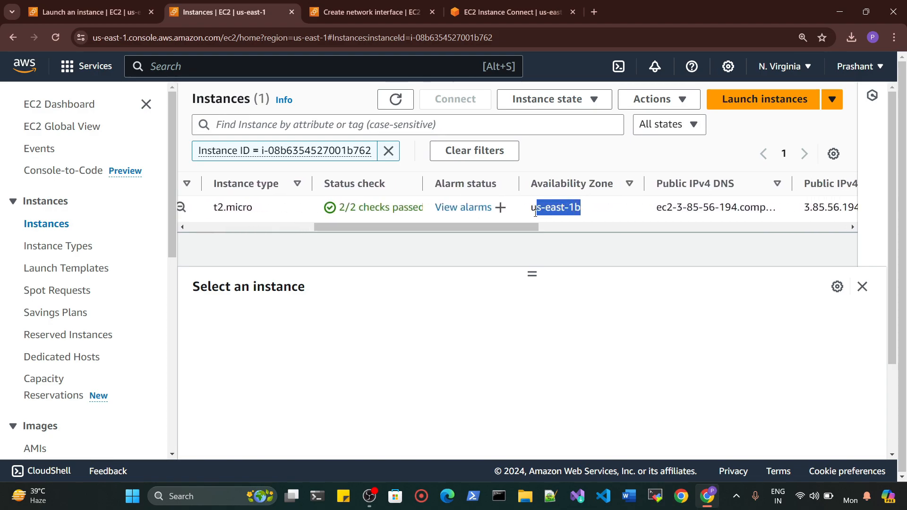
click(490, 3)
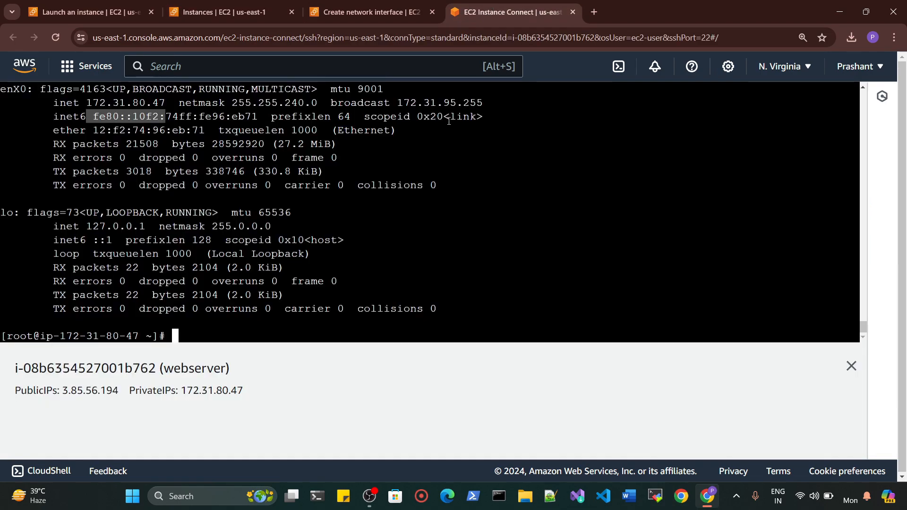
click(369, 12)
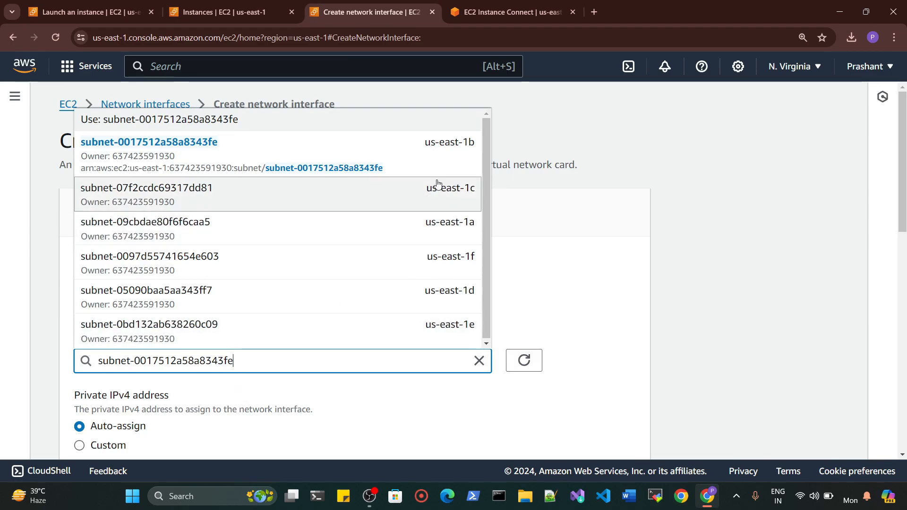
click(462, 143)
Keep the private IPv4 address on Auto-assign and assign the launch-wizard-2 security group to the network interface
scroll(413, 286, down, 3)
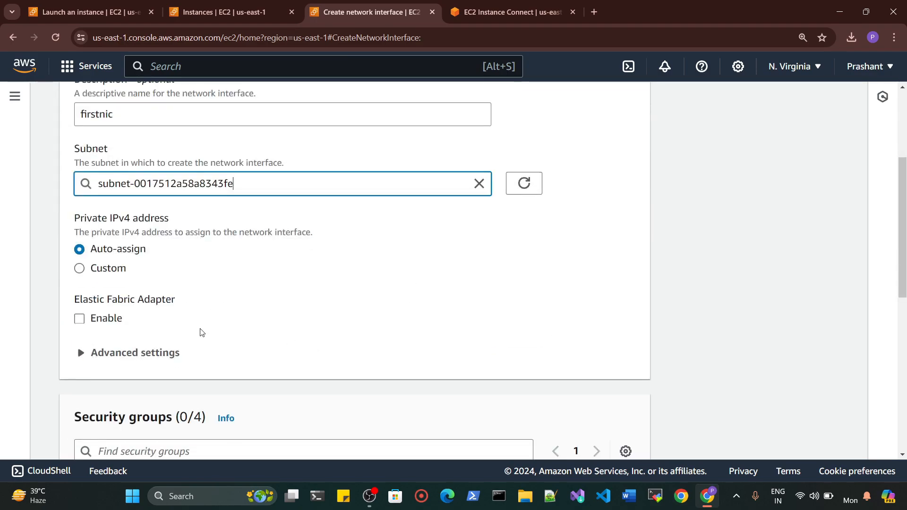
drag(74, 221, 162, 235)
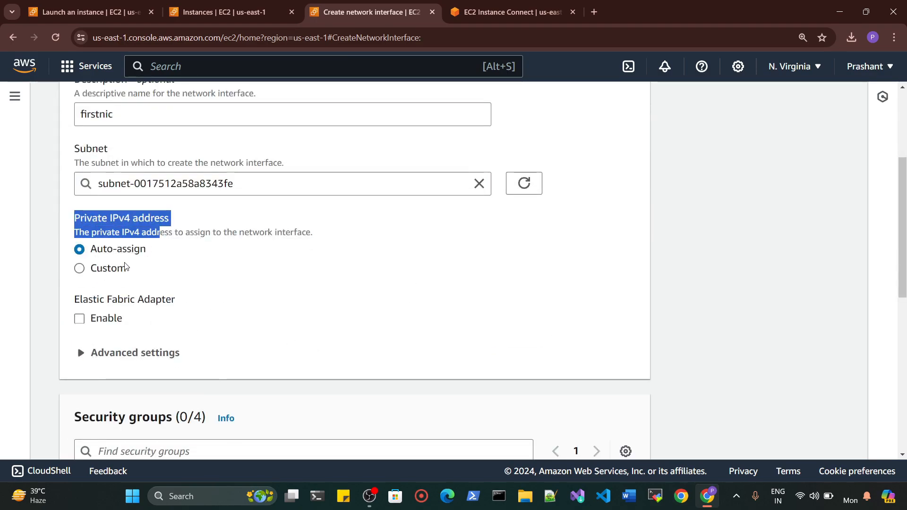
click(148, 250)
scroll(319, 260, down, 6)
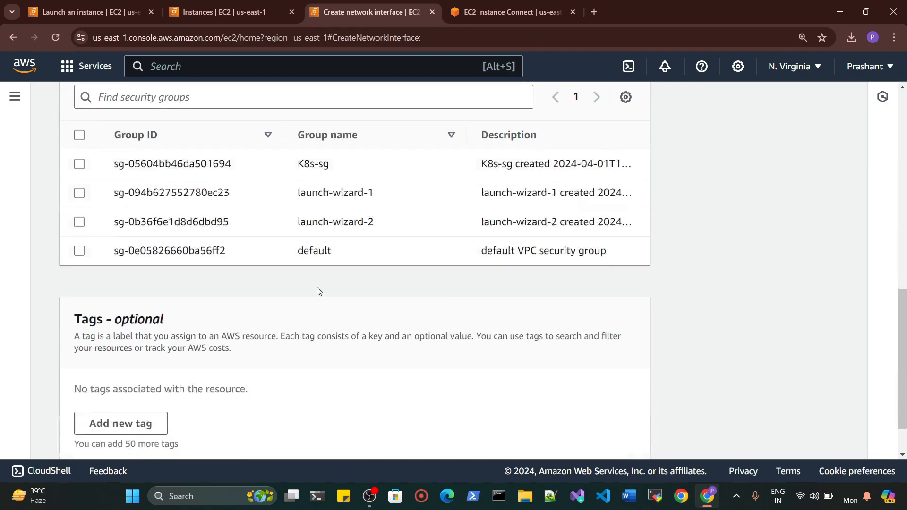
scroll(332, 248, up, 1)
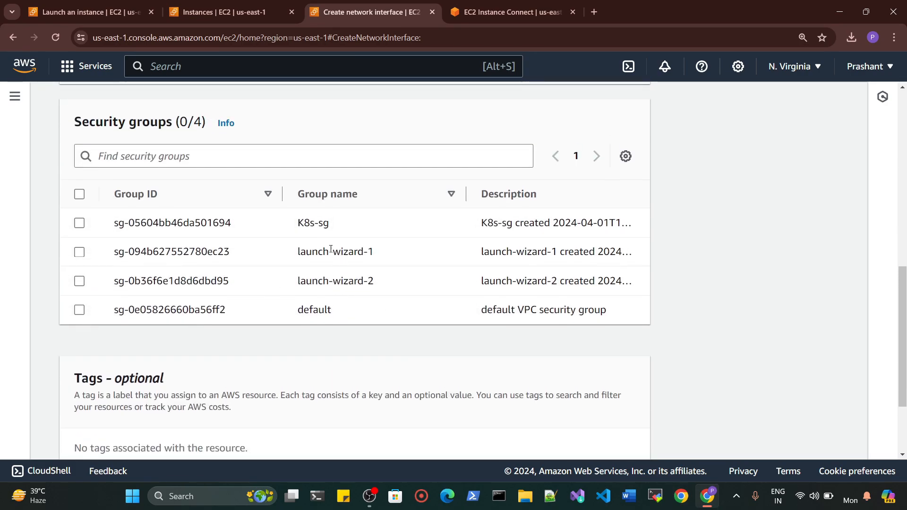
drag(315, 280, 401, 285)
click(79, 282)
Add a tag with key Name and value firstnic, and create the network interface
scroll(116, 286, down, 2)
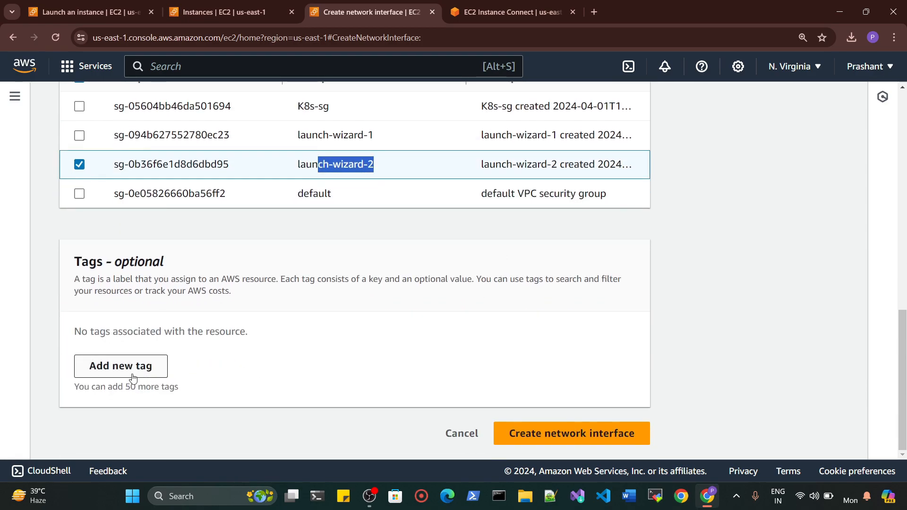
click(129, 365)
text(Name)
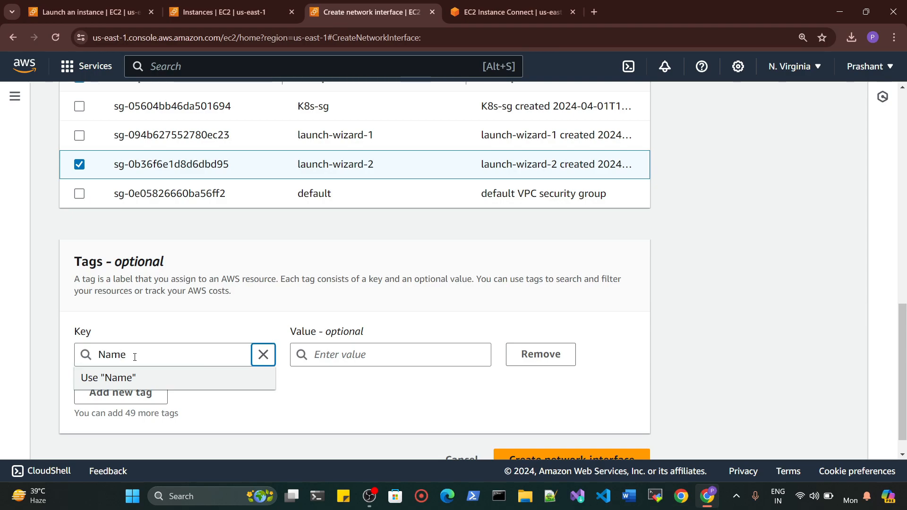
key(Tab)
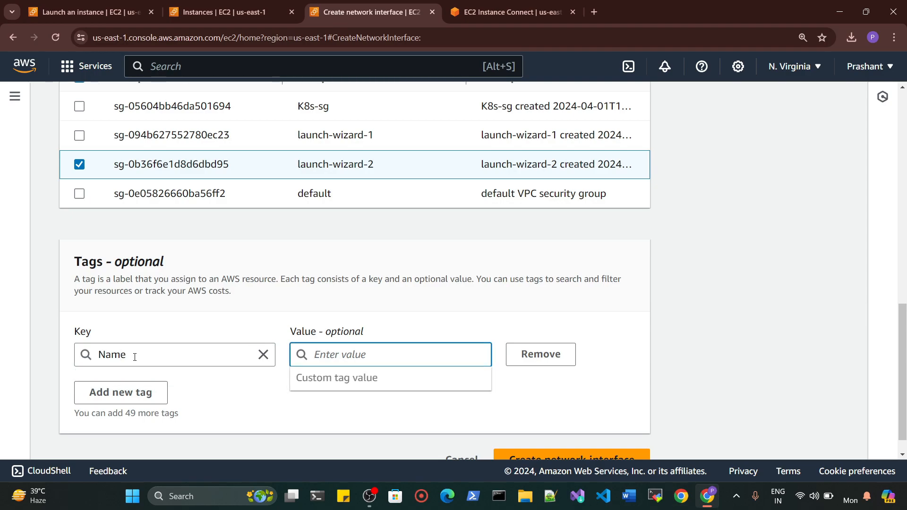
text(firstnic)
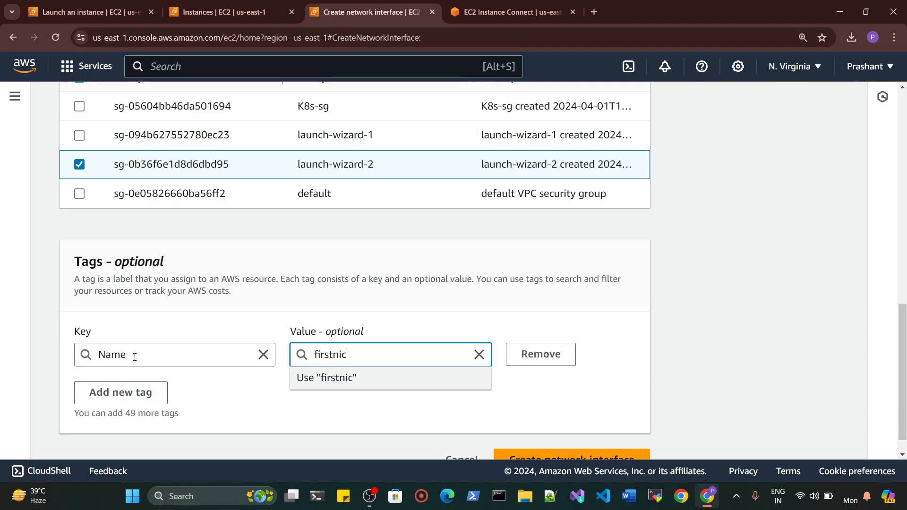
click(335, 385)
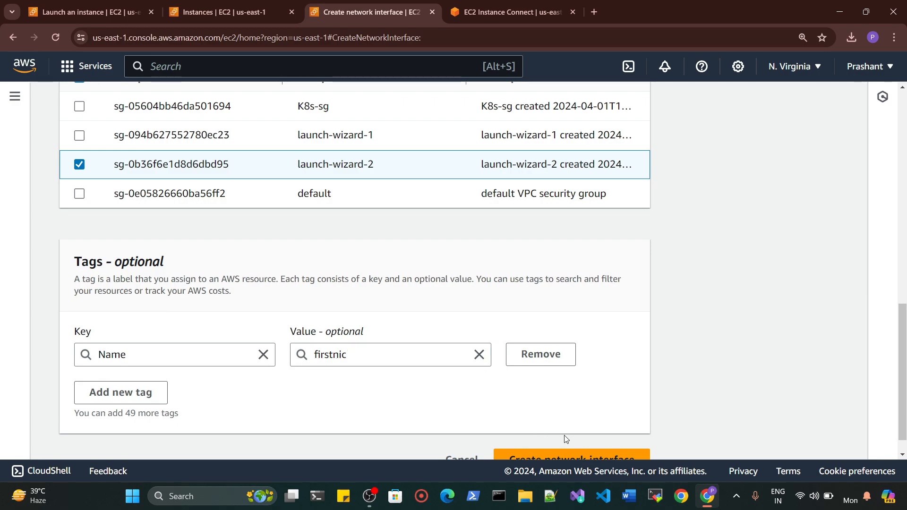
scroll(558, 434, down, 1)
click(571, 435)
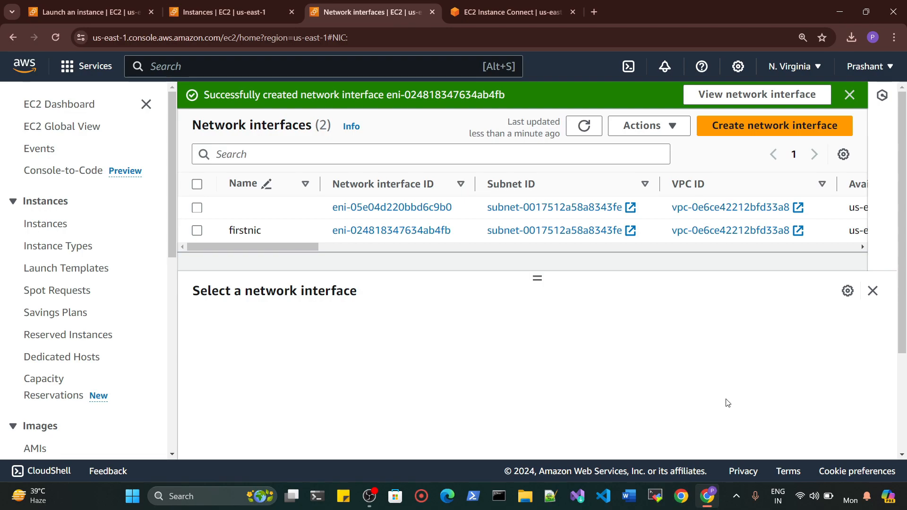
Attach the firstnic network interface to the webserver instance in vpc-0e6ce42212bfd33a8 and check its status
drag(273, 248, 494, 258)
drag(574, 234, 514, 236)
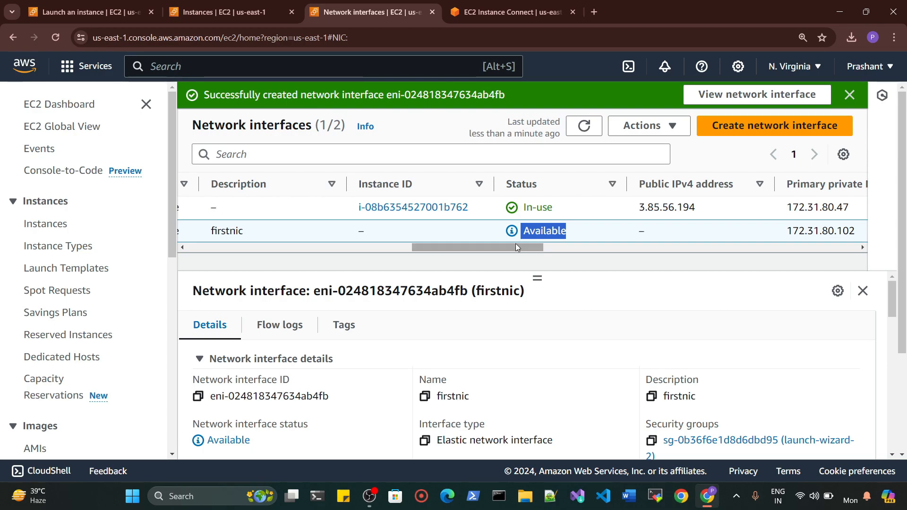
click(654, 136)
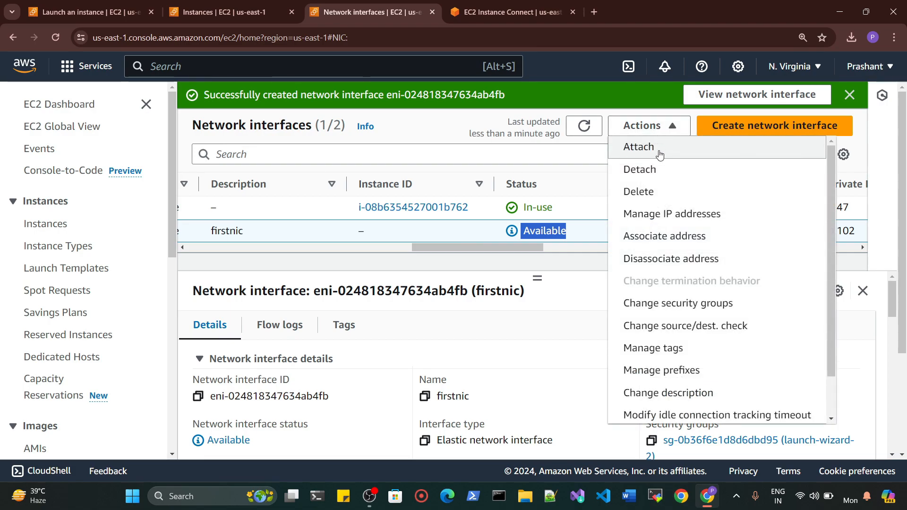
click(648, 147)
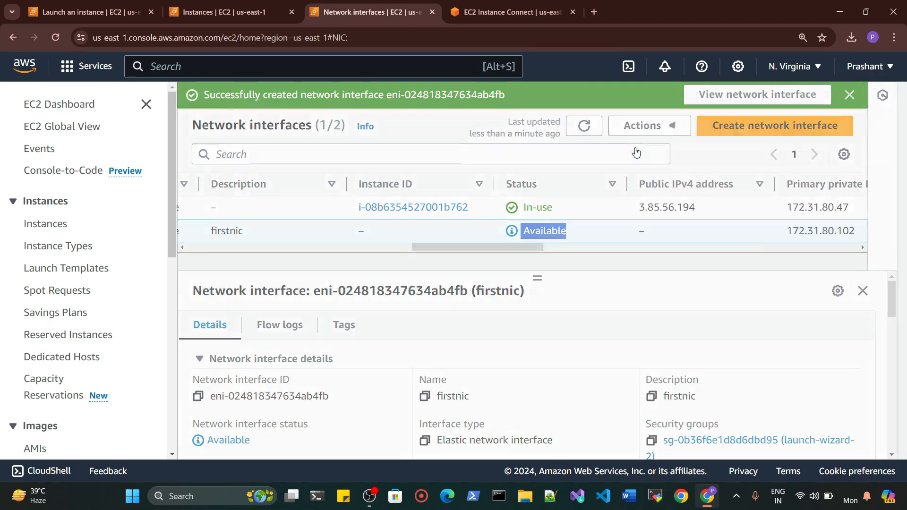
click(396, 217)
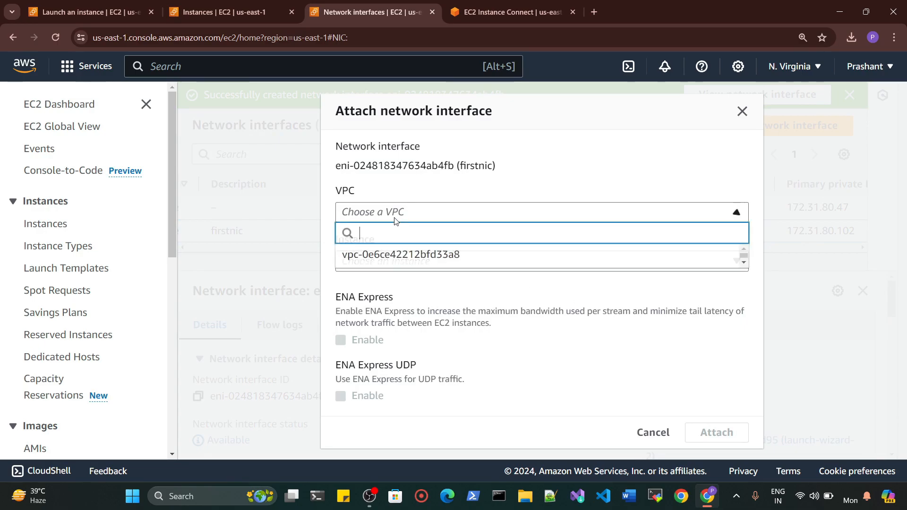
click(400, 255)
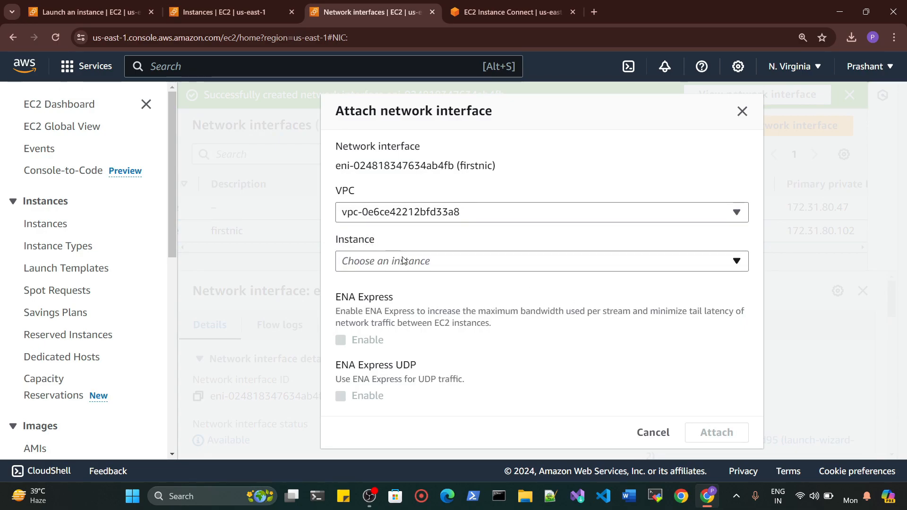
click(409, 270)
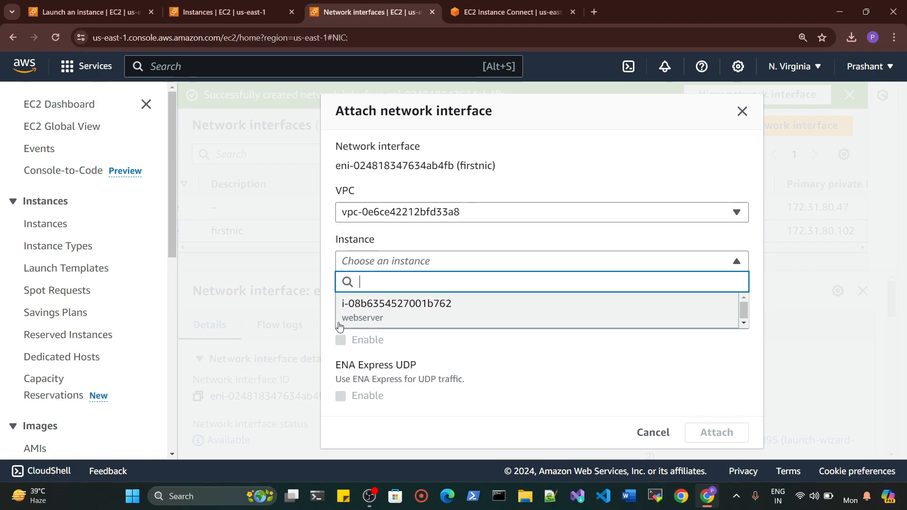
click(384, 317)
scroll(644, 367, down, 2)
click(712, 440)
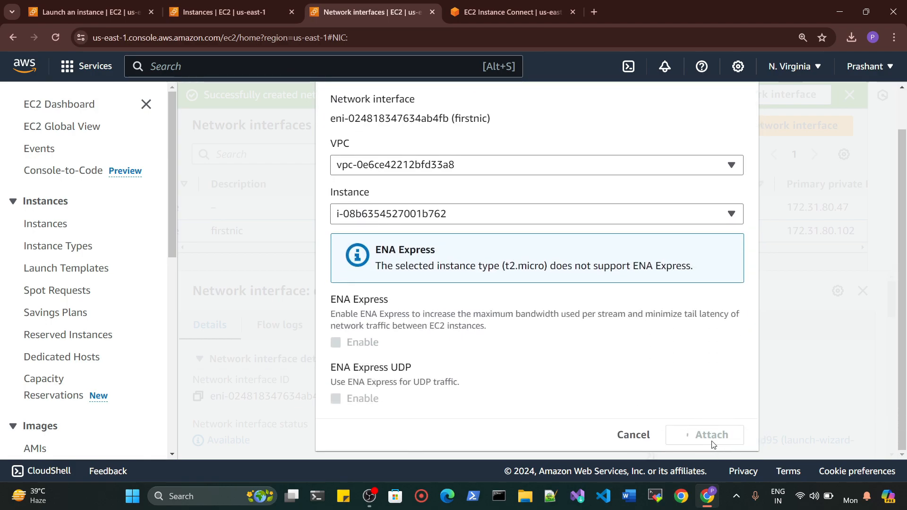
drag(522, 254, 555, 263)
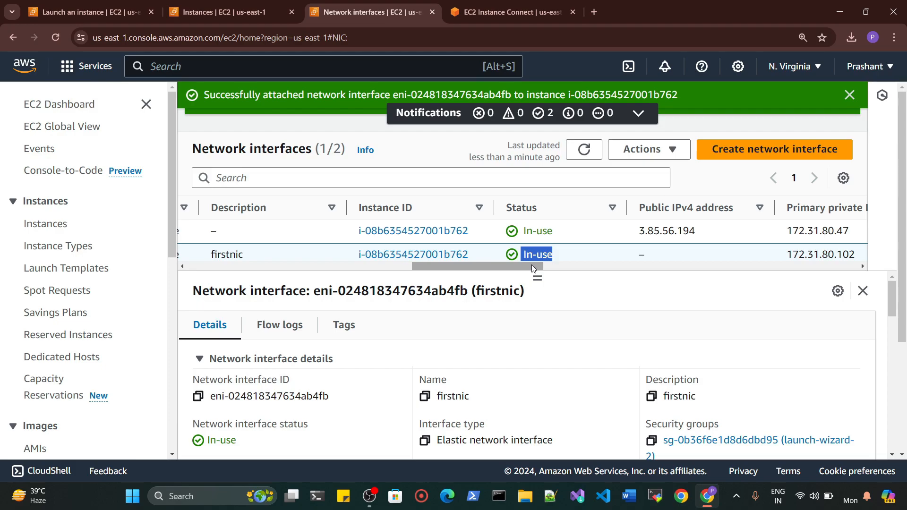
Switch to the EC2 Instance Connect terminal and review the enX0 address in the earlier ifconfig output
click(485, 4)
click(232, 333)
scroll(230, 284, up, 6)
scroll(229, 242, down, 6)
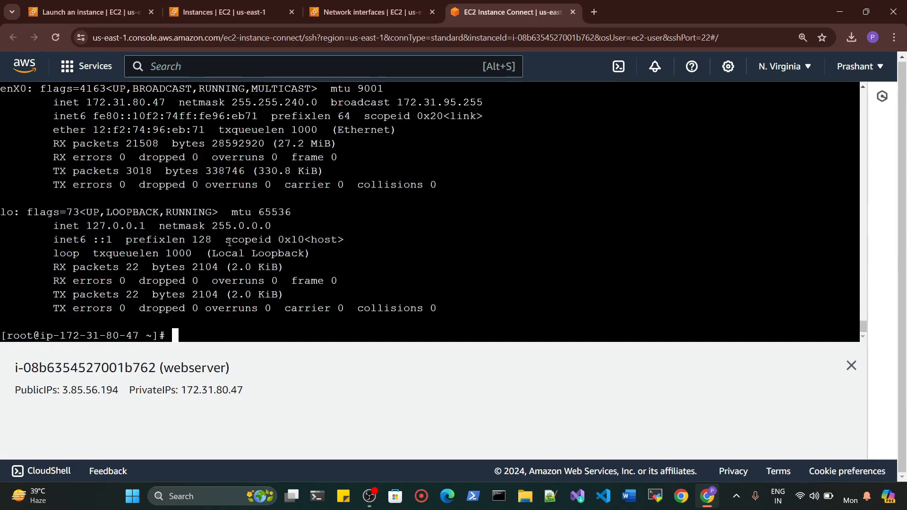
scroll(44, 137, up, 3)
drag(3, 211, 171, 230)
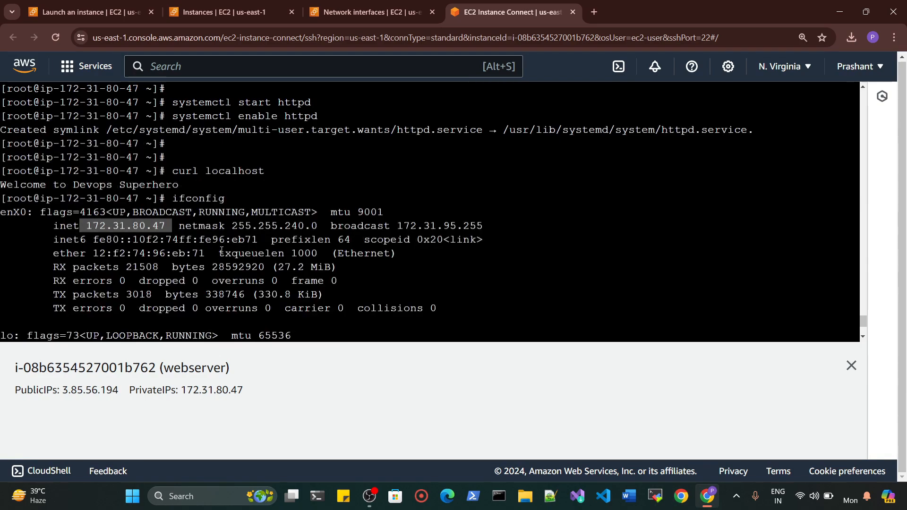
scroll(221, 250, down, 3)
Run ifconfig again on the server and examine the inet addresses of enX0 and enX1
click(193, 335)
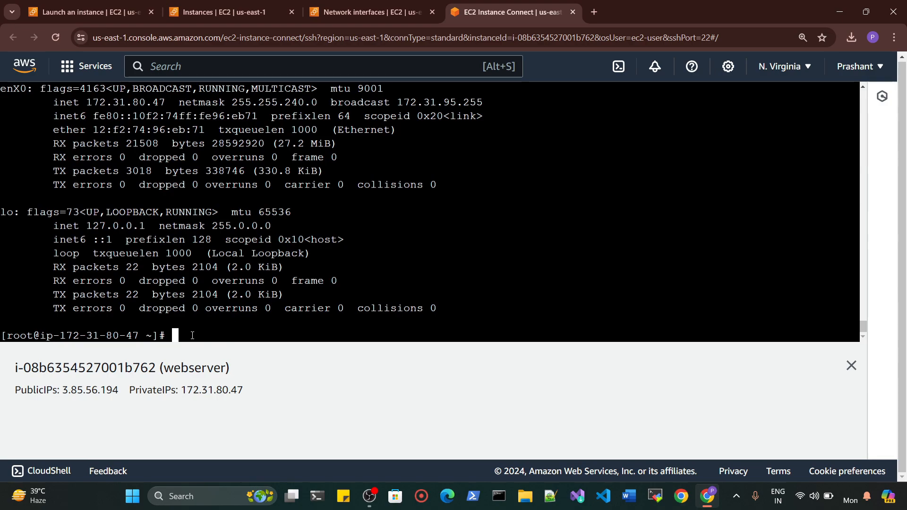
key(Up)
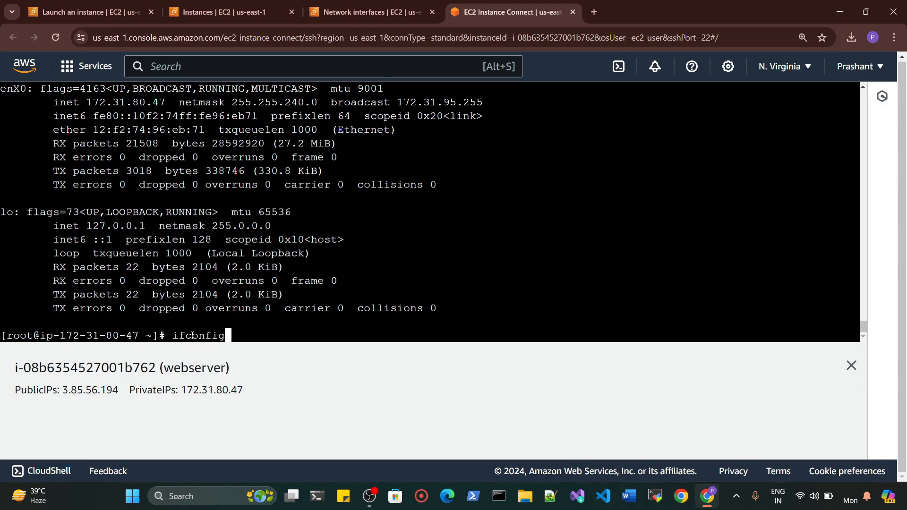
key(Return)
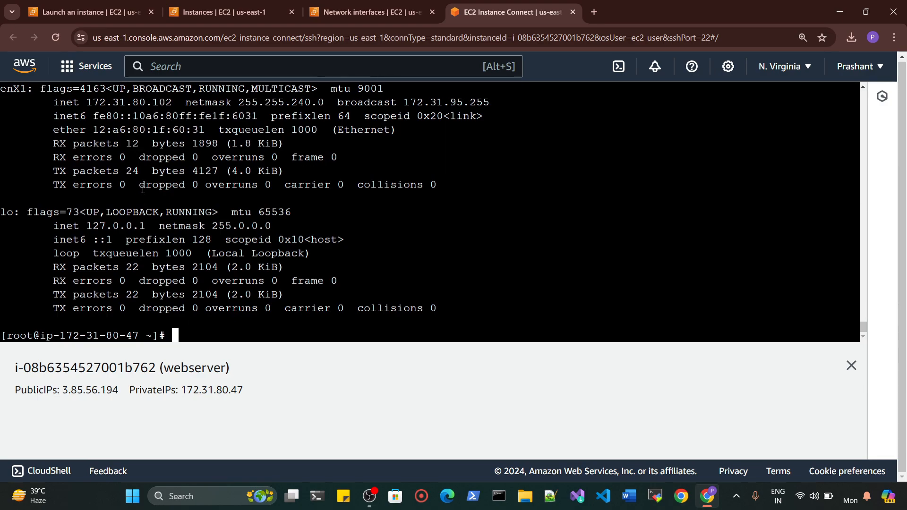
scroll(161, 203, up, 3)
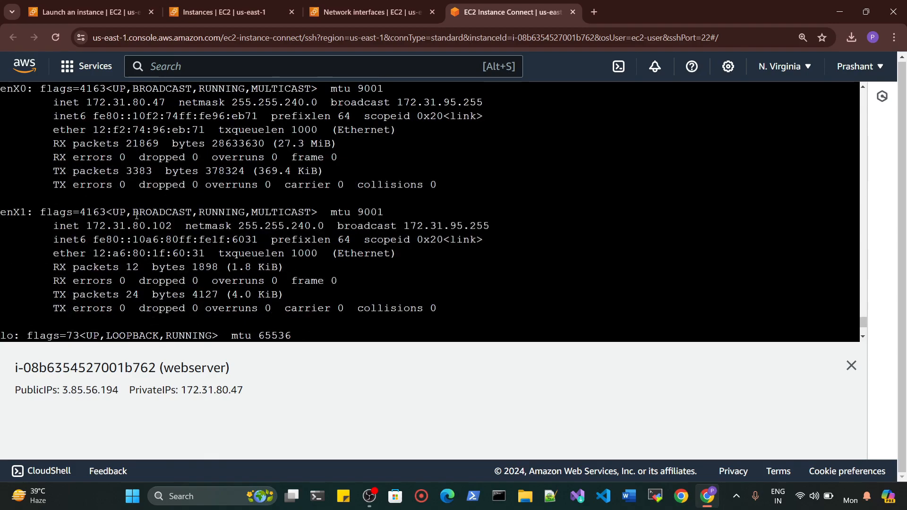
scroll(182, 201, up, 1)
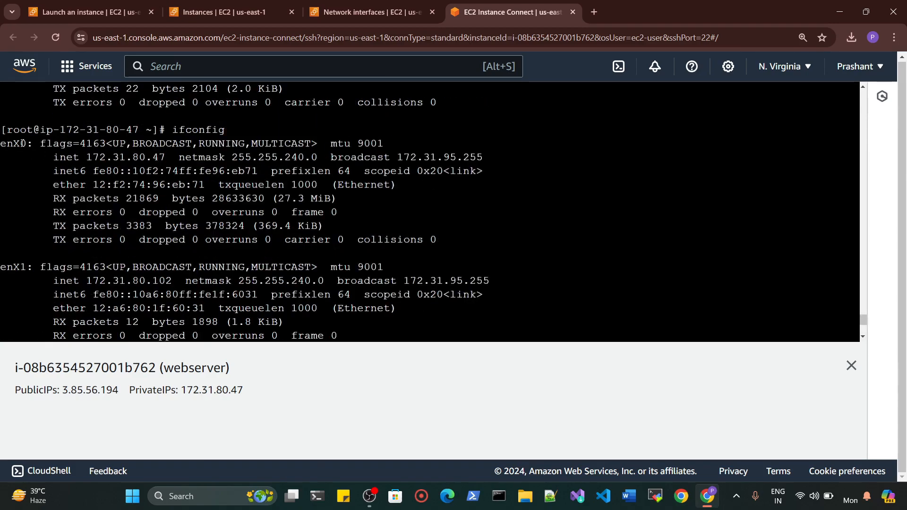
drag(88, 157, 159, 161)
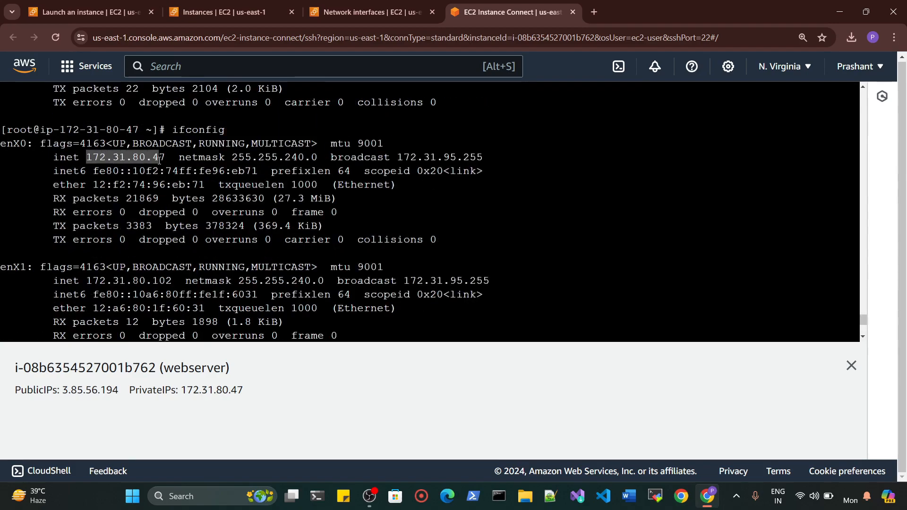
drag(172, 130, 225, 130)
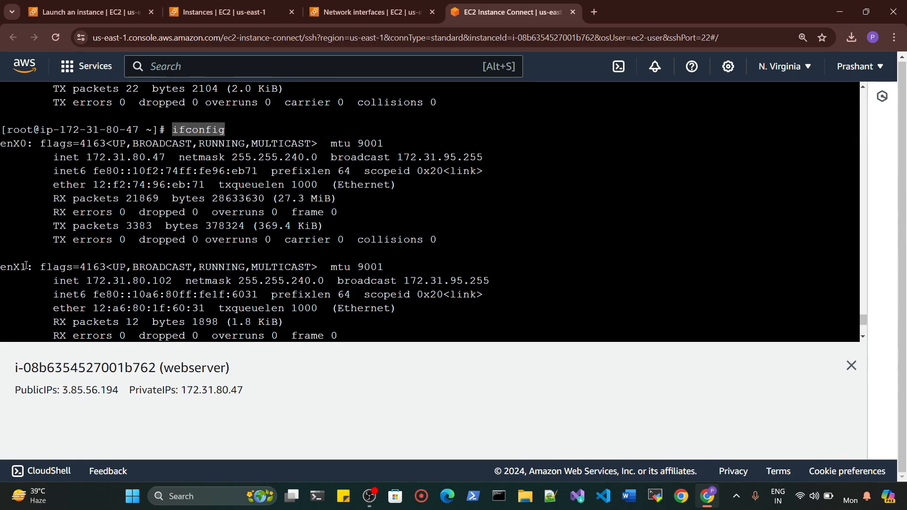
drag(26, 265, 1, 267)
click(89, 279)
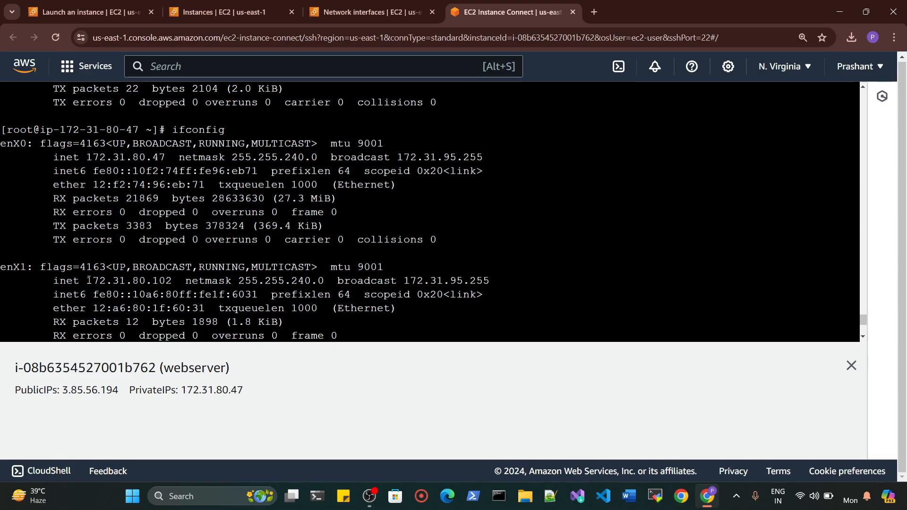
drag(95, 280, 156, 279)
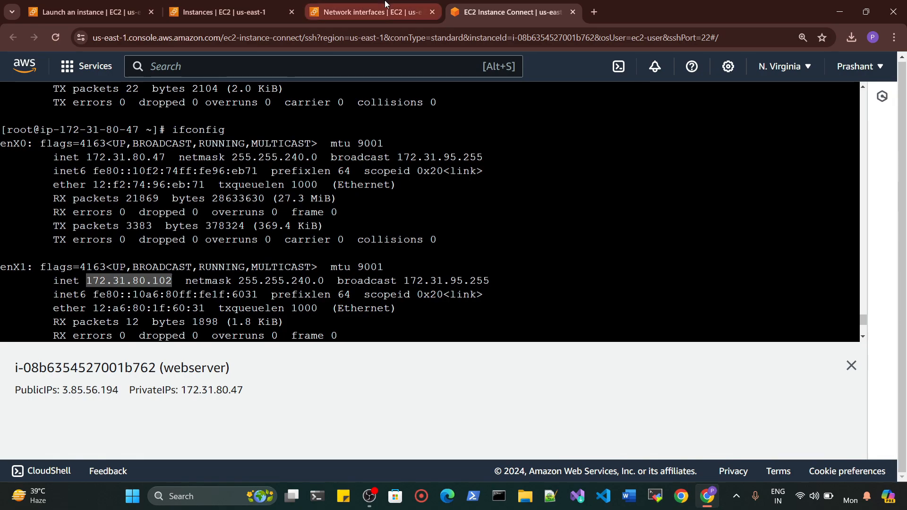
Check the networking details of the webserver instance on the EC2 Instances page, then refresh its data and reload the page
click(225, 11)
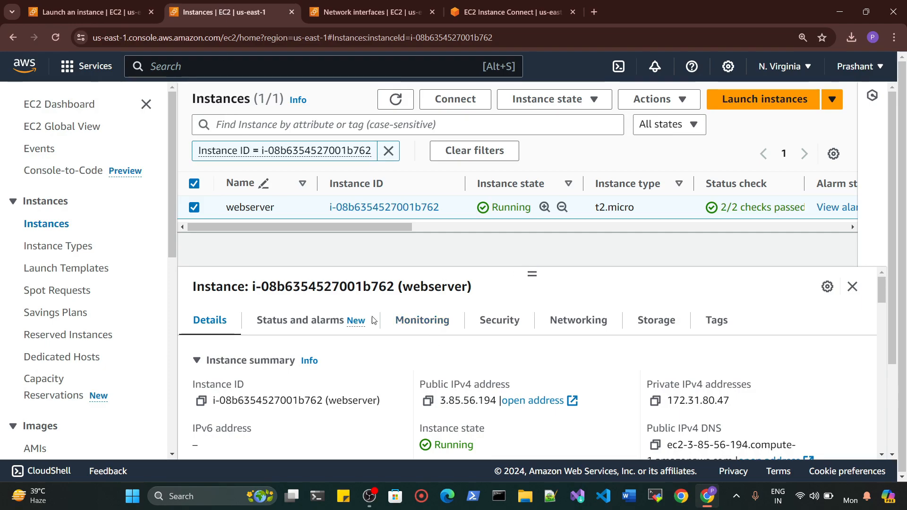
click(582, 326)
scroll(385, 357, down, 4)
scroll(389, 374, up, 3)
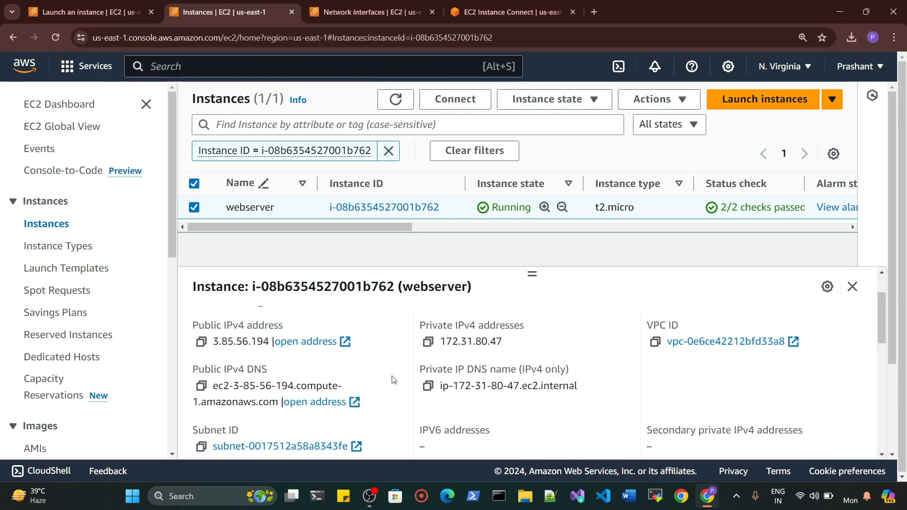
scroll(390, 383, up, 2)
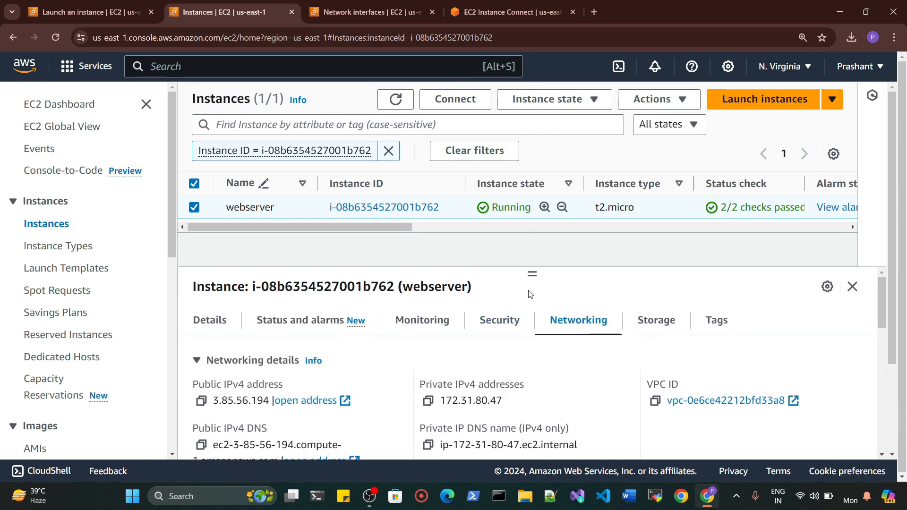
scroll(529, 307, down, 1)
scroll(529, 307, down, 3)
click(395, 100)
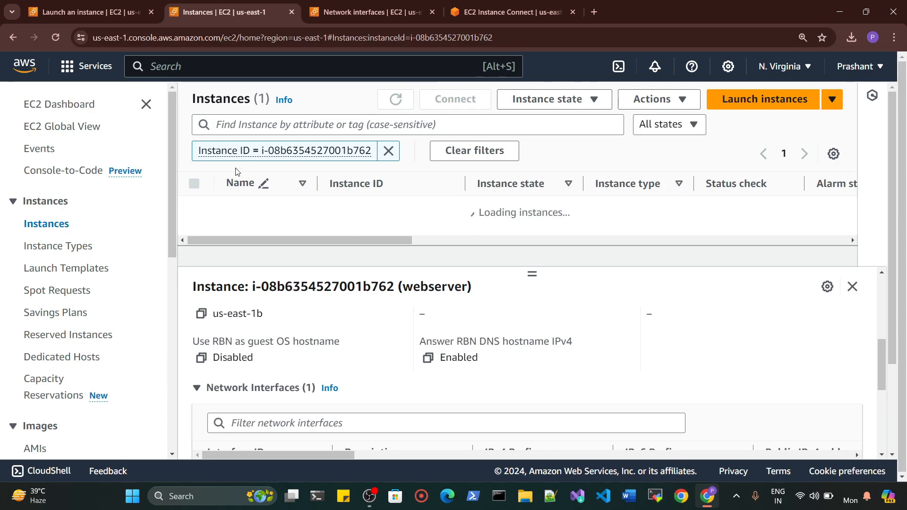
click(55, 38)
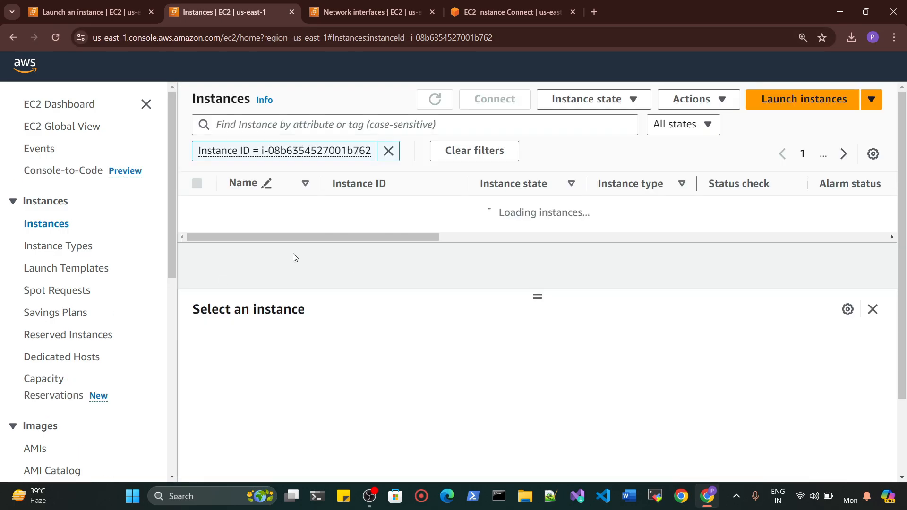
Review the ifconfig command and its output in the EC2 Instance Connect terminal, then return to the Instances page
click(506, 12)
scroll(103, 199, up, 4)
scroll(103, 199, down, 4)
drag(174, 131, 230, 131)
click(232, 11)
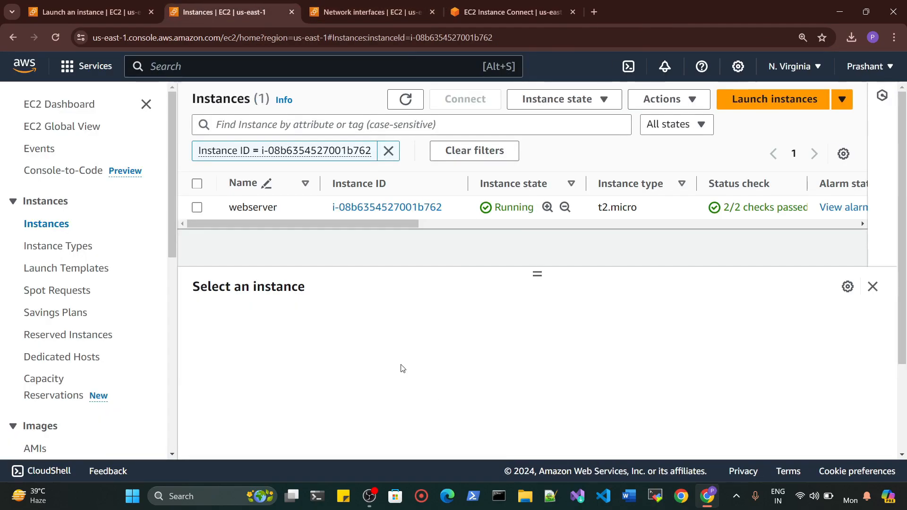
Select the webserver instance and examine the private IPv4 addresses in its networking details
click(199, 207)
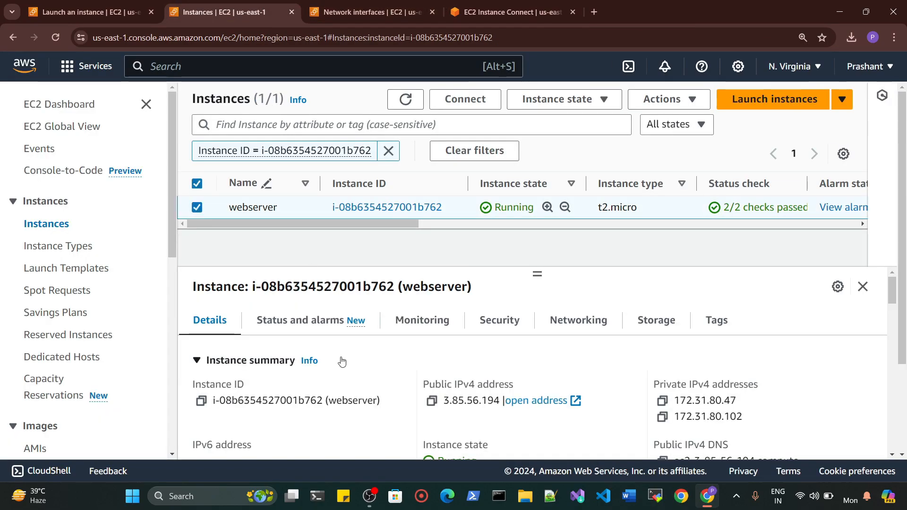
click(556, 319)
scroll(594, 378, down, 3)
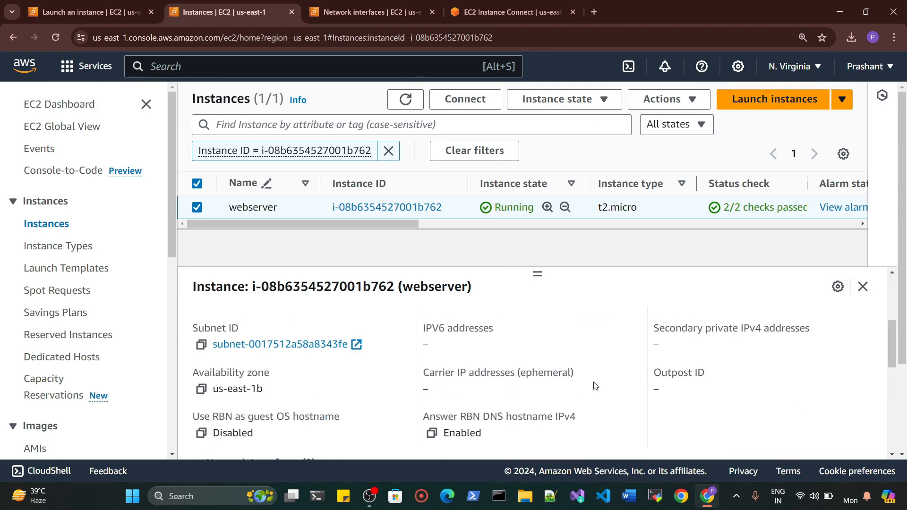
scroll(593, 394, up, 3)
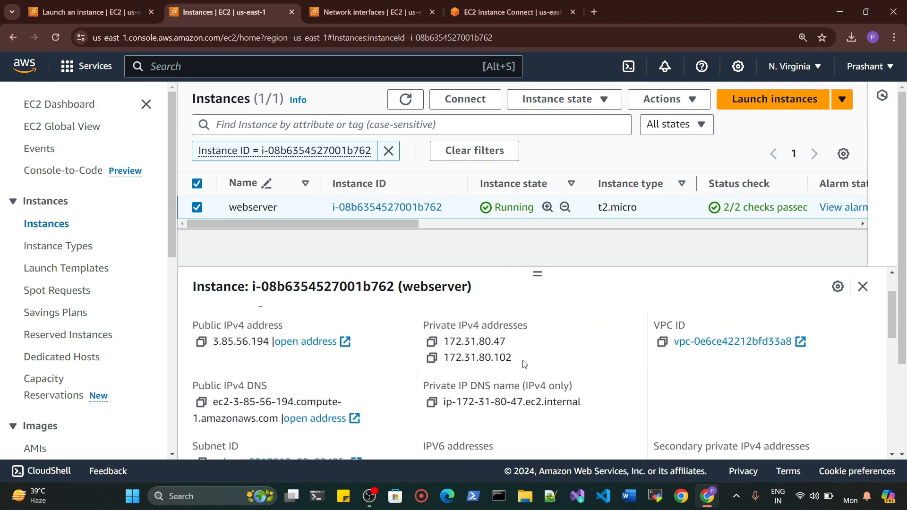
scroll(484, 358, up, 1)
scroll(485, 358, up, 1)
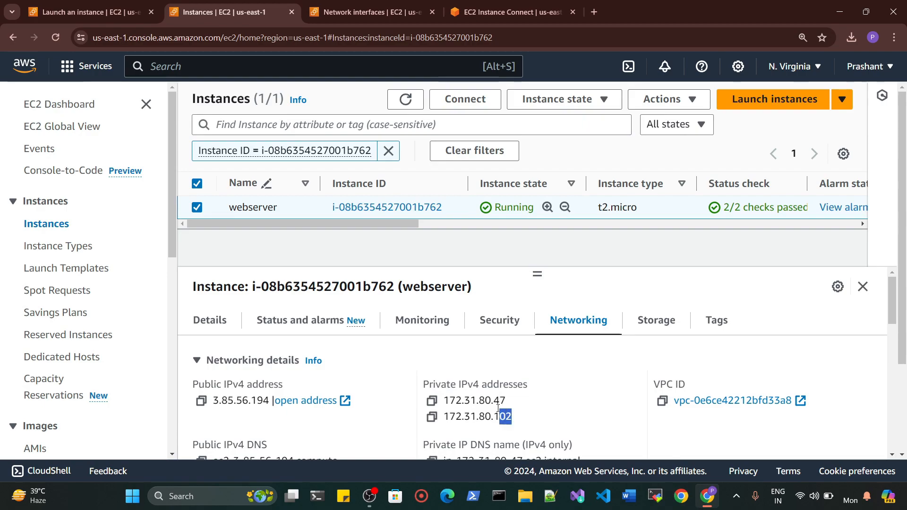
drag(512, 416, 440, 399)
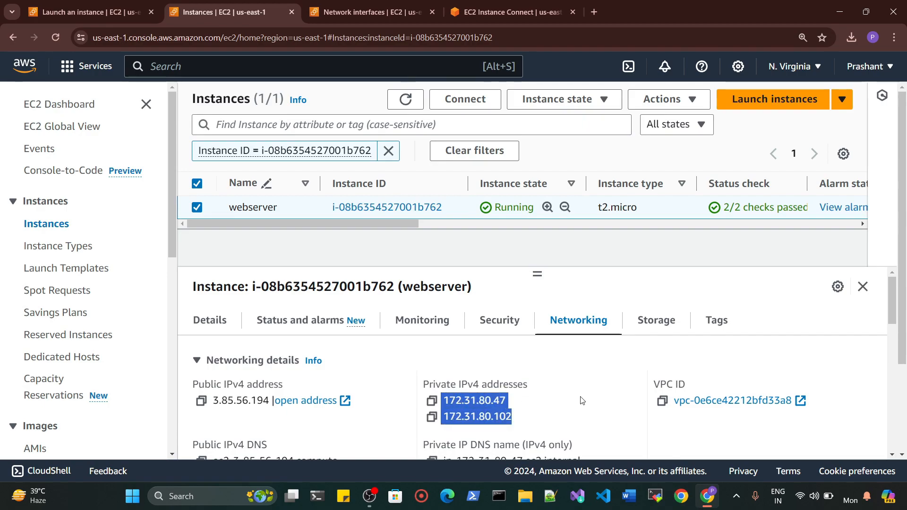
Examine the network interfaces listed for the webserver instance, comparing the interface IDs, the firstnic description and the IPv4 addresses
scroll(589, 402, down, 1)
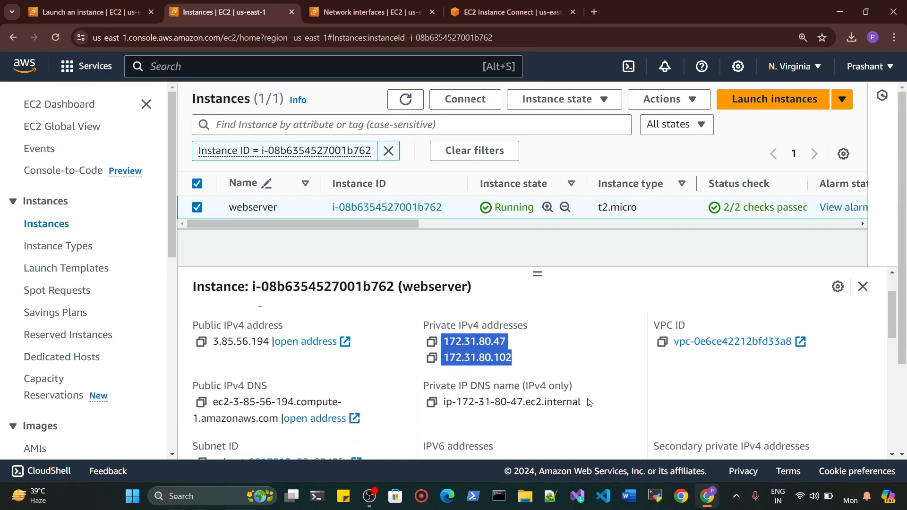
scroll(589, 402, down, 2)
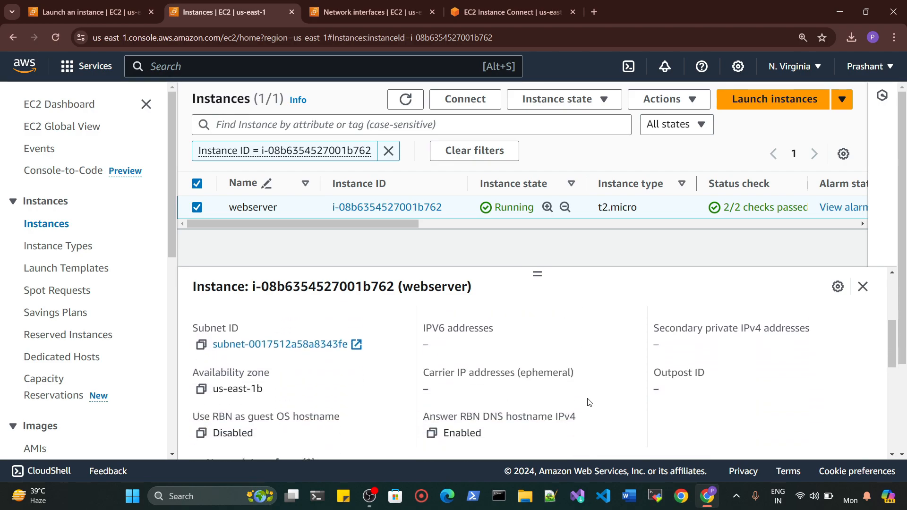
scroll(589, 402, down, 5)
scroll(589, 403, up, 2)
scroll(589, 402, down, 1)
scroll(581, 406, up, 1)
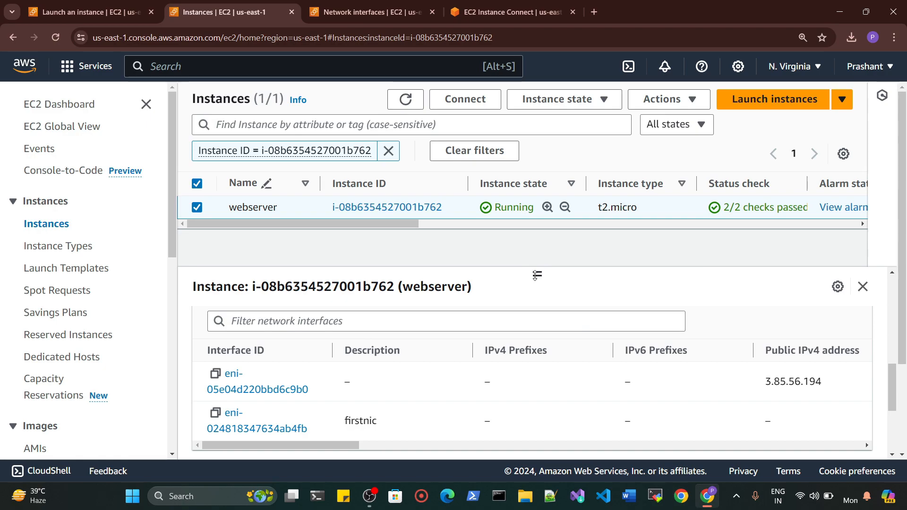
key(ctrl+minus)
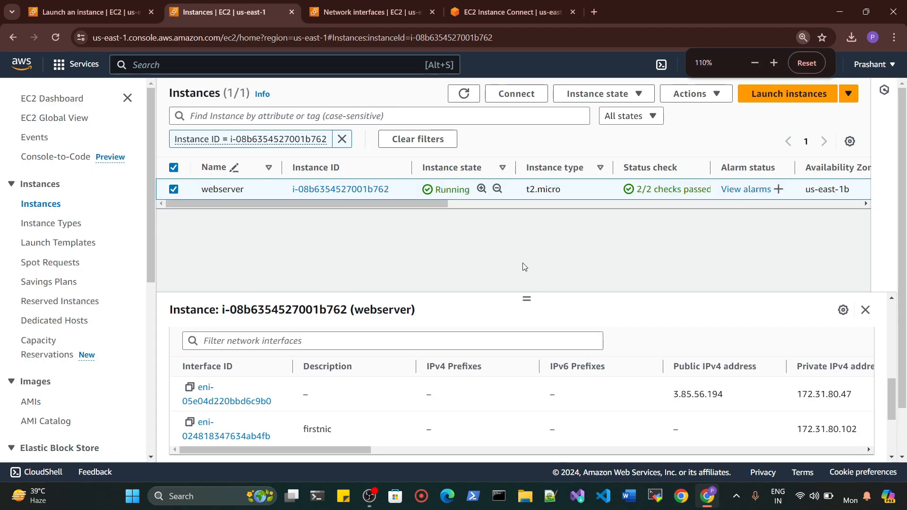
drag(537, 312, 537, 260)
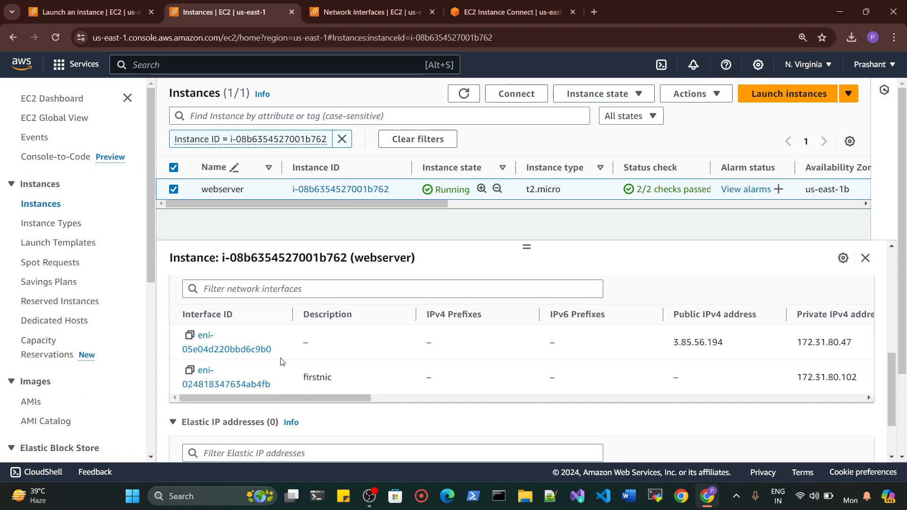
drag(273, 350, 175, 336)
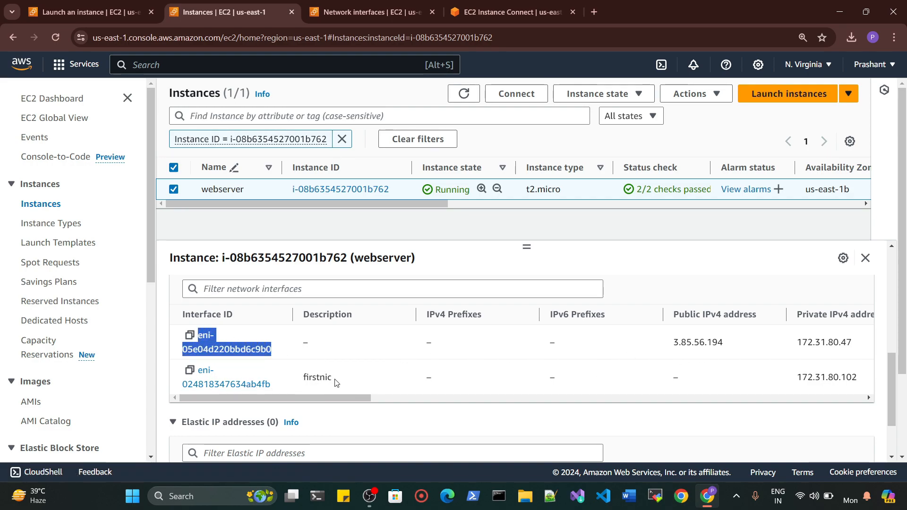
drag(336, 383, 297, 382)
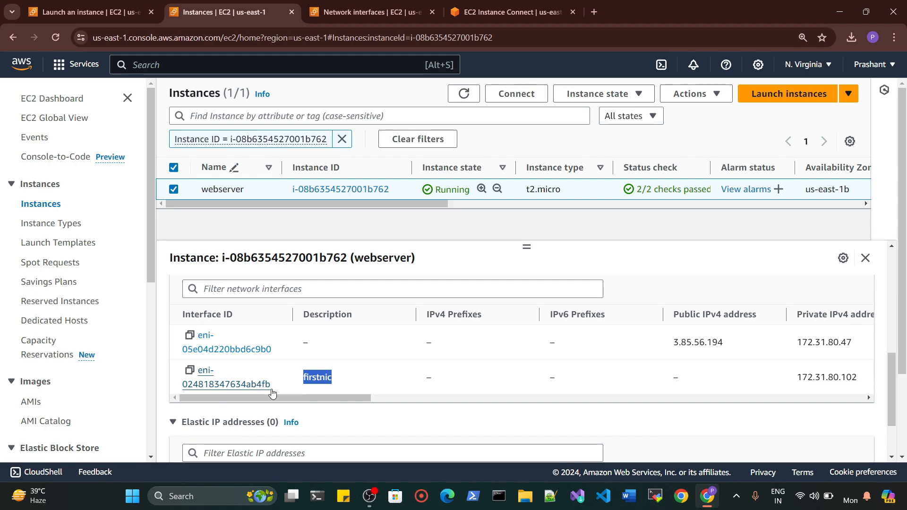
click(412, 387)
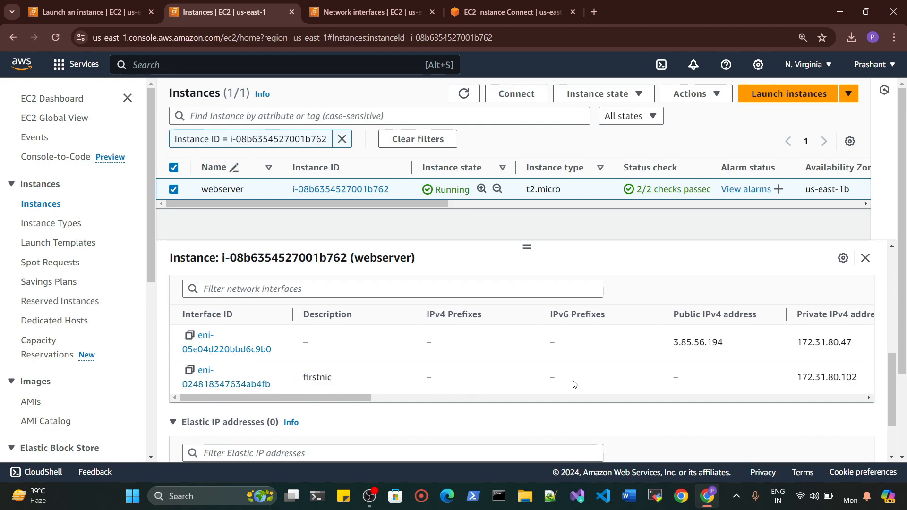
scroll(543, 384, up, 10)
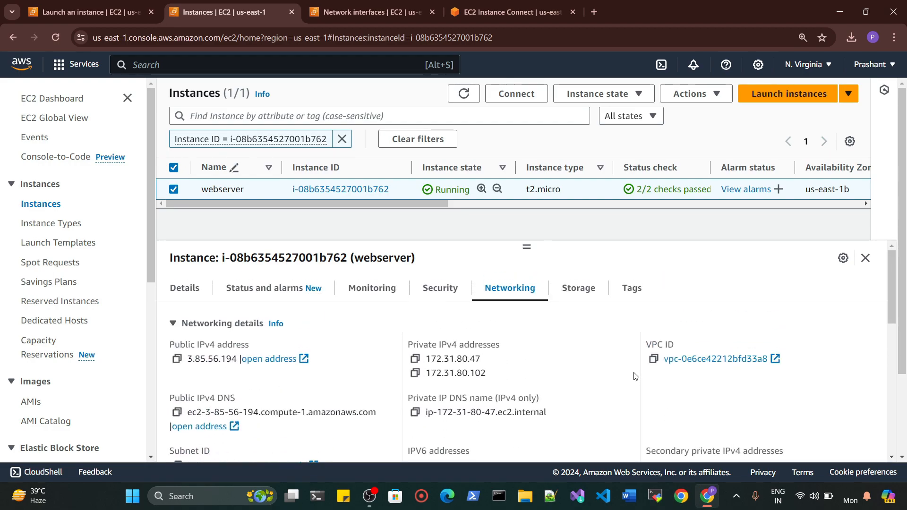
Detach the firstnic network interface from the webserver instance with force detachment enabled
click(448, 19)
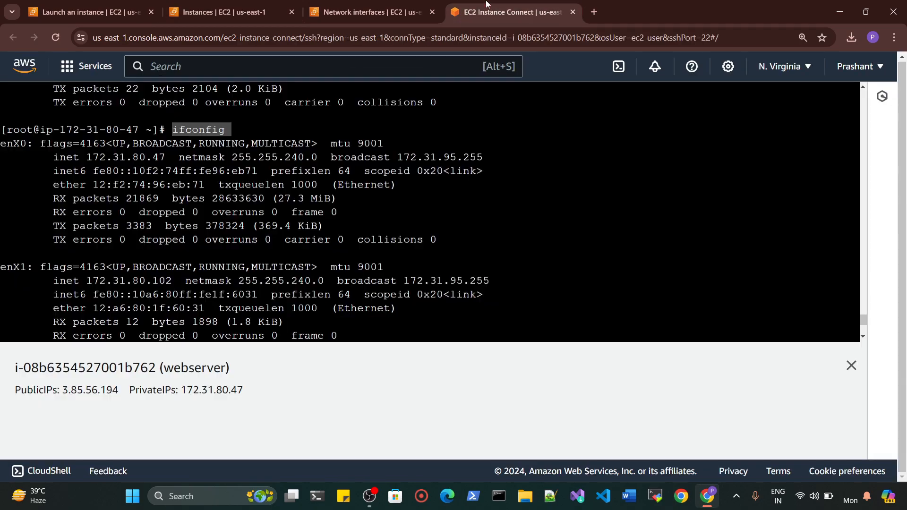
click(373, 12)
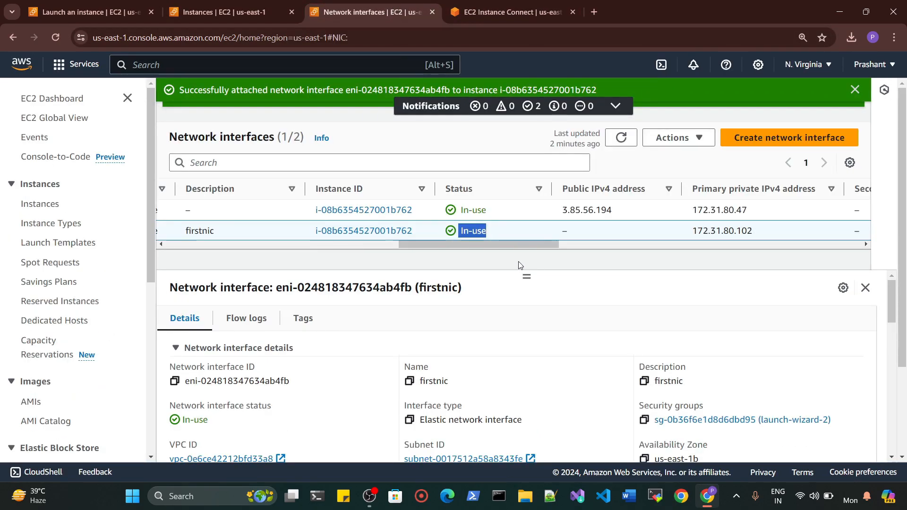
click(519, 253)
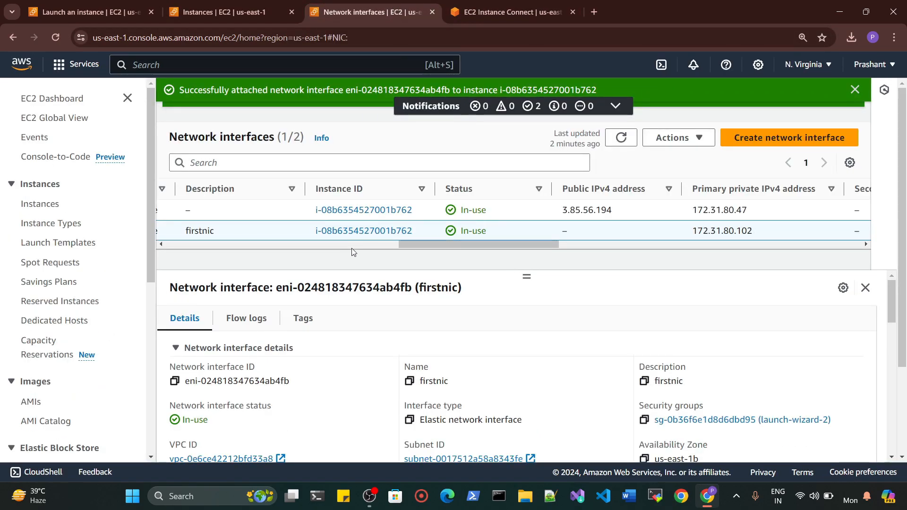
scroll(353, 249, left, 15)
scroll(277, 250, right, 10)
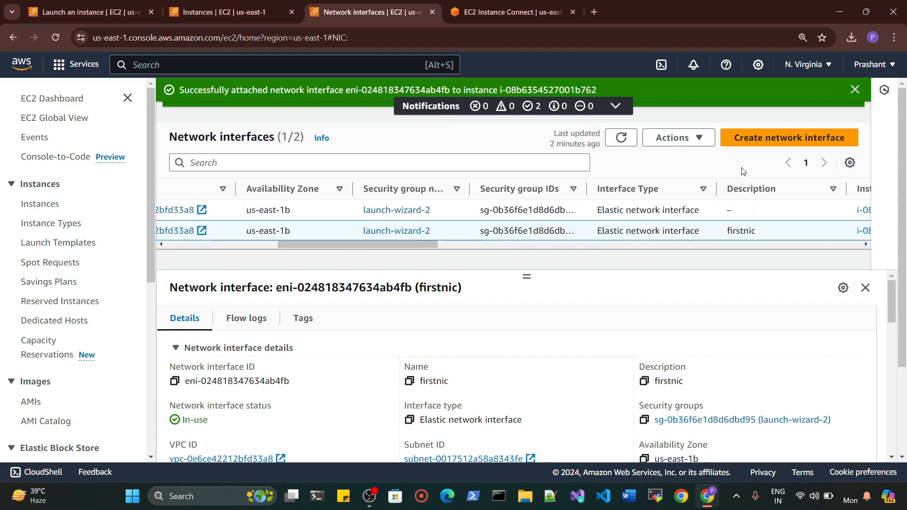
click(676, 138)
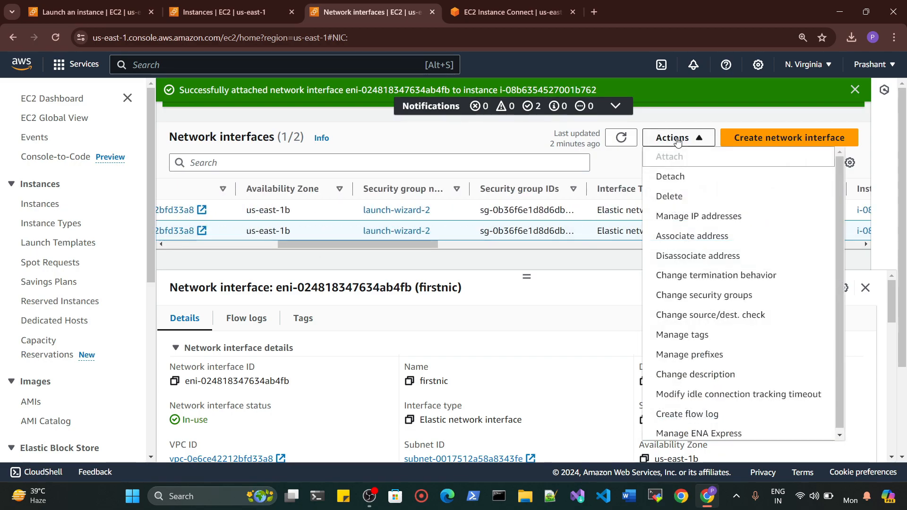
click(685, 179)
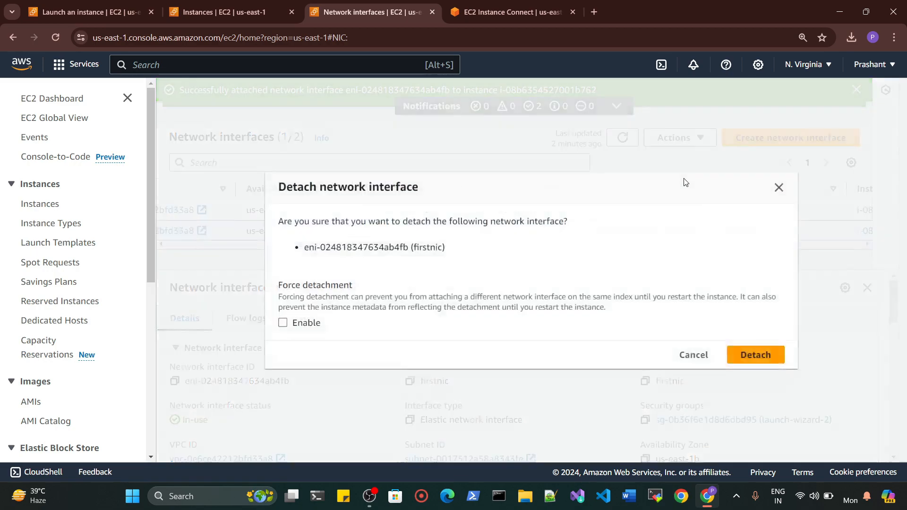
click(283, 323)
click(735, 357)
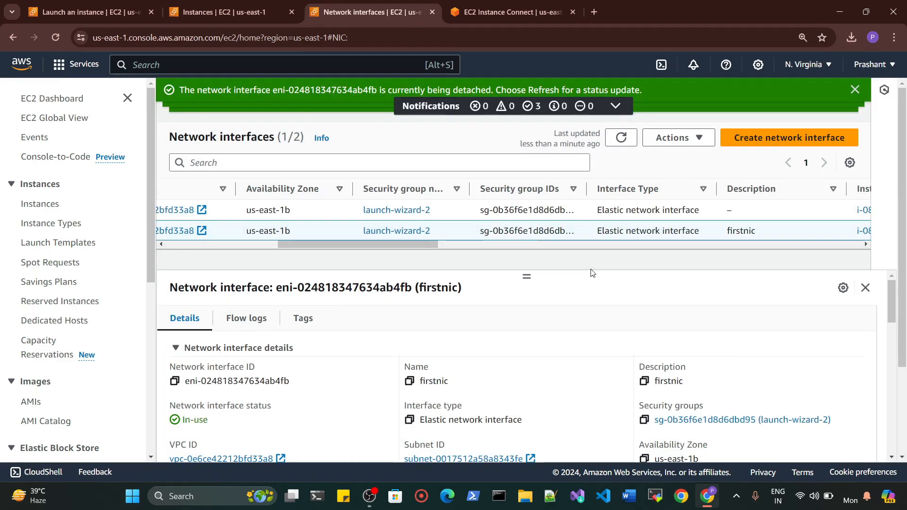
Refresh the network interfaces list and check the status of the firstnic interface
click(634, 245)
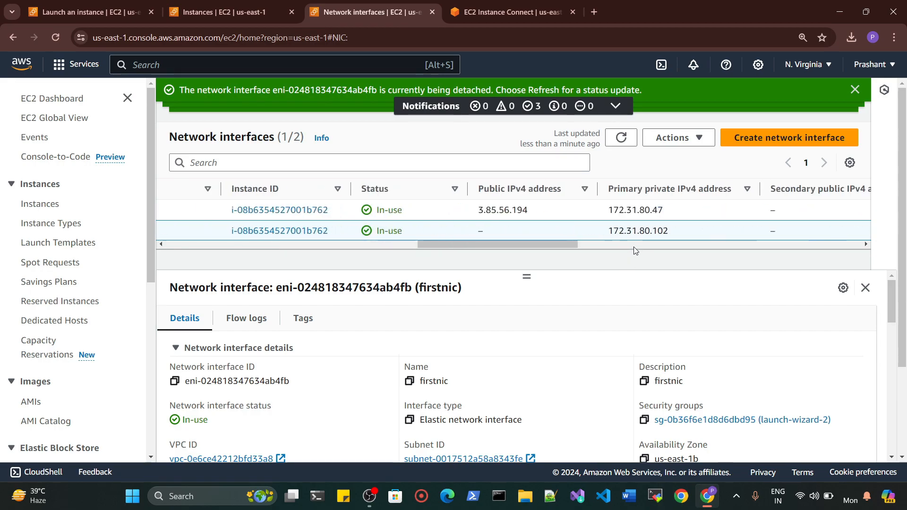
click(620, 137)
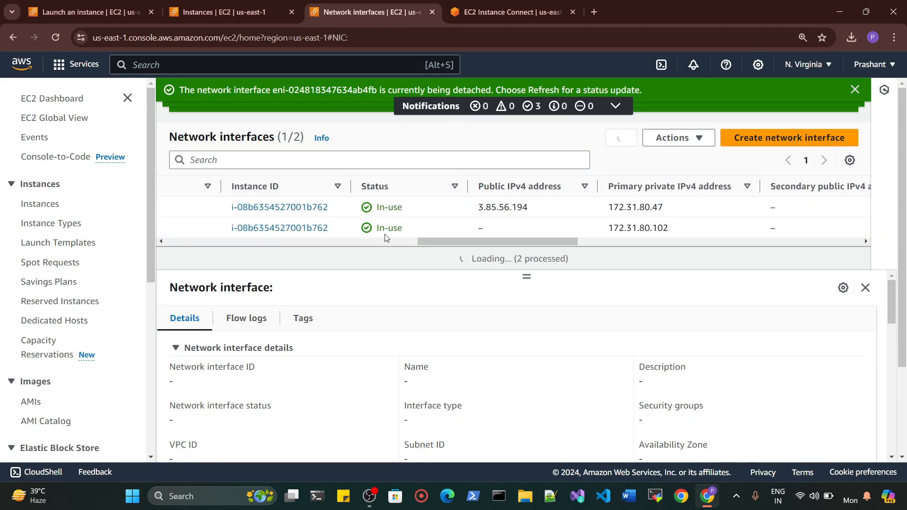
click(621, 137)
click(622, 137)
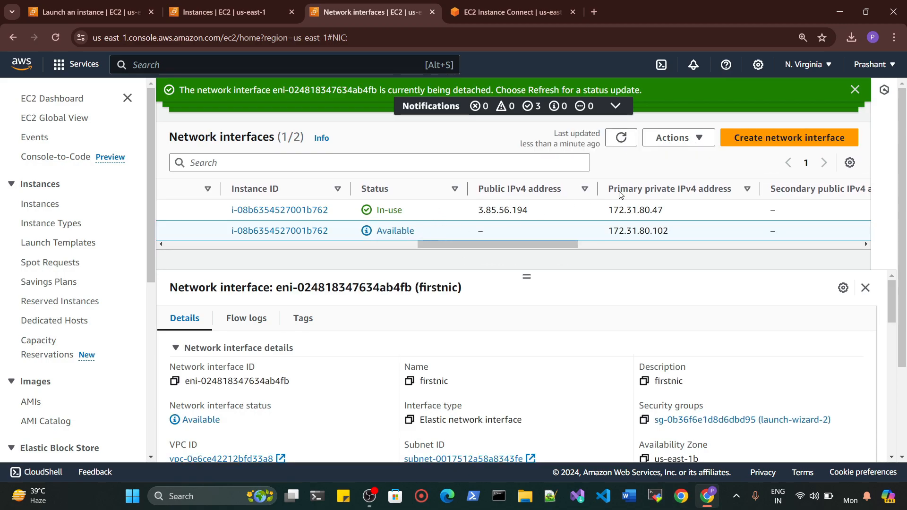
Delete the firstnic network interface and refresh the network interfaces list
click(685, 144)
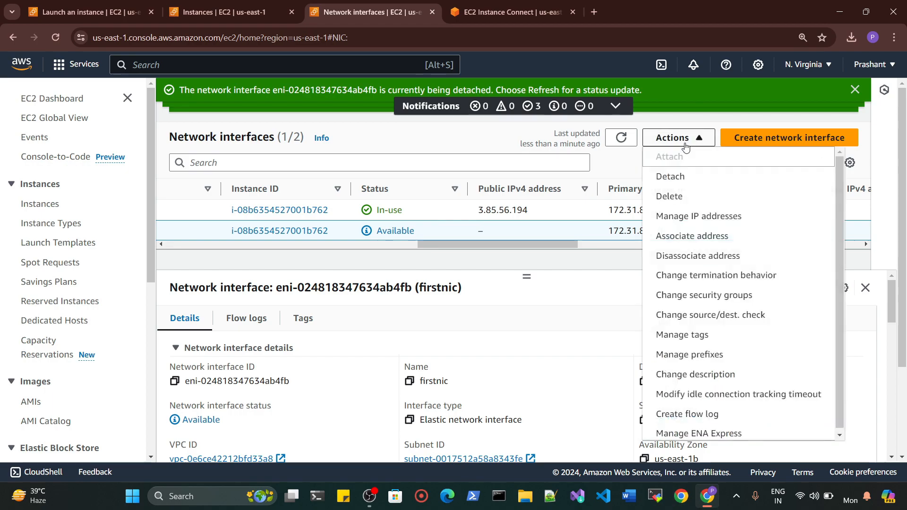
click(684, 198)
click(755, 322)
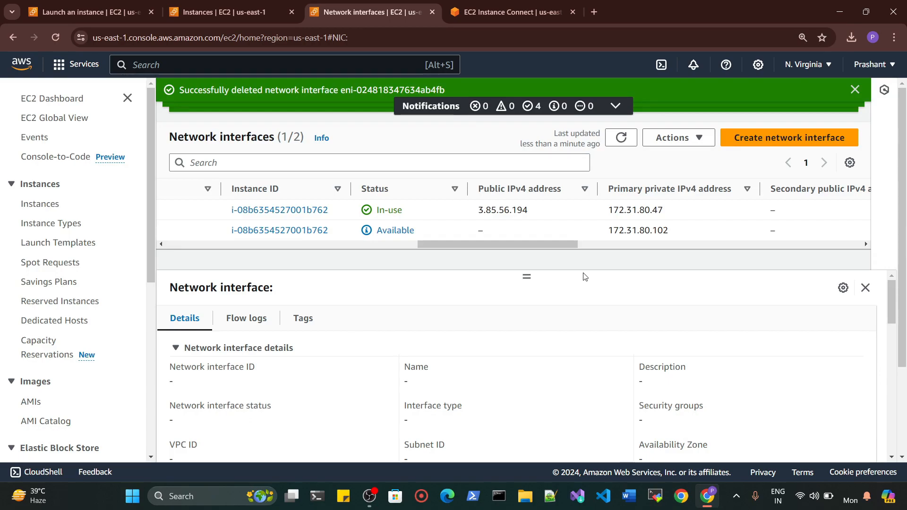
click(621, 138)
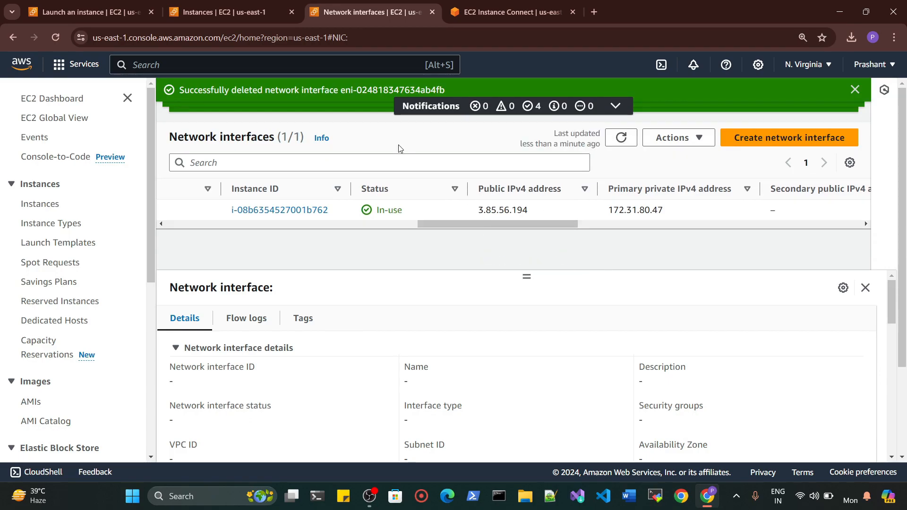
Return to the Instances page, refresh the webserver instance and check its listed network interfaces and addresses
click(222, 12)
drag(483, 375, 425, 355)
scroll(426, 410, down, 6)
scroll(426, 410, down, 2)
drag(282, 342, 199, 273)
click(463, 94)
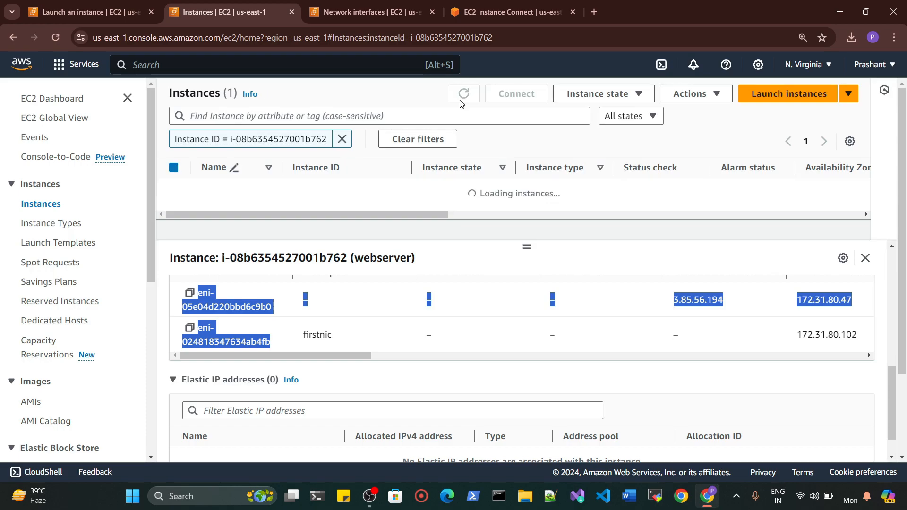
click(285, 311)
scroll(296, 311, up, 10)
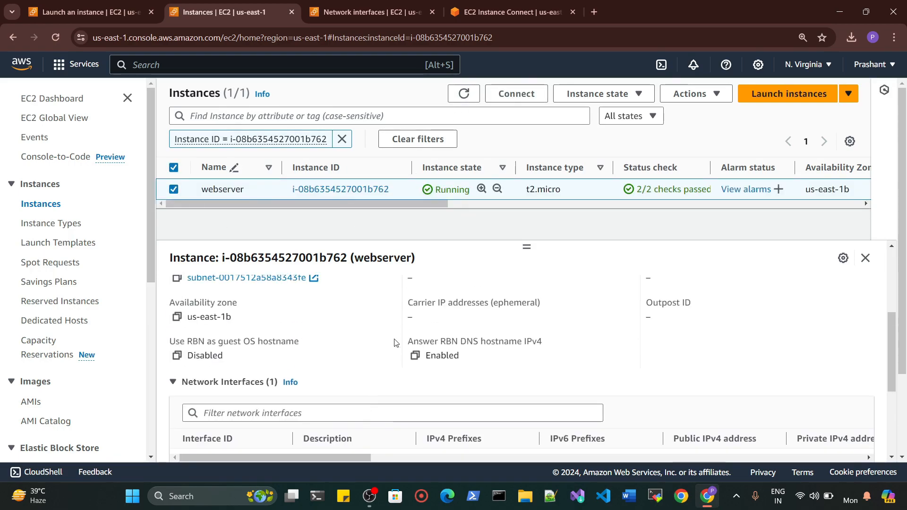
Check the private IPv4 address in the webserver instance's networking details
drag(500, 313, 394, 311)
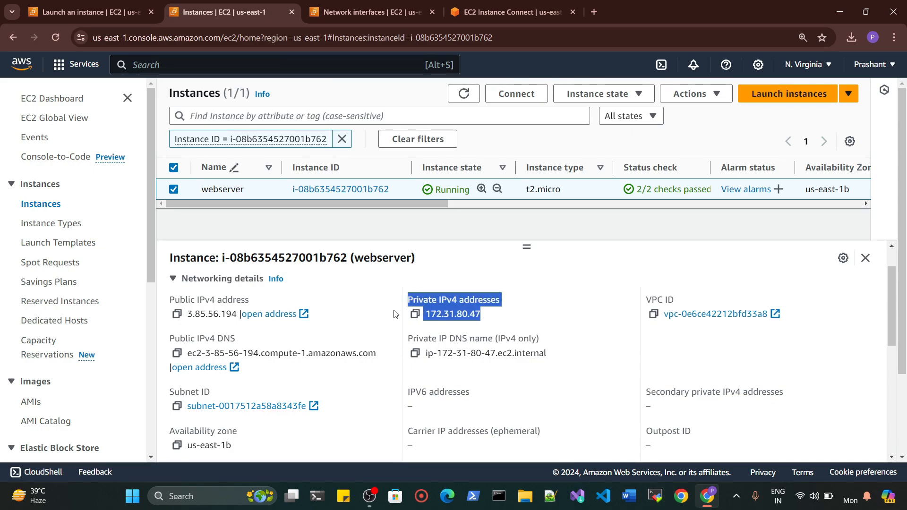
click(539, 308)
scroll(523, 311, up, 1)
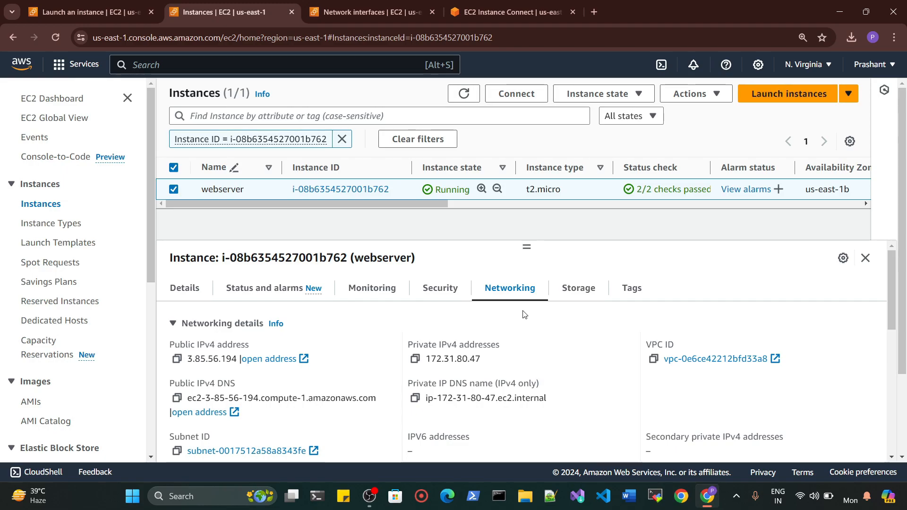
Review the webserver instance's security details, including its attached security group and its inbound and outbound rules
click(439, 290)
scroll(334, 365, down, 4)
scroll(334, 365, up, 4)
scroll(364, 340, down, 4)
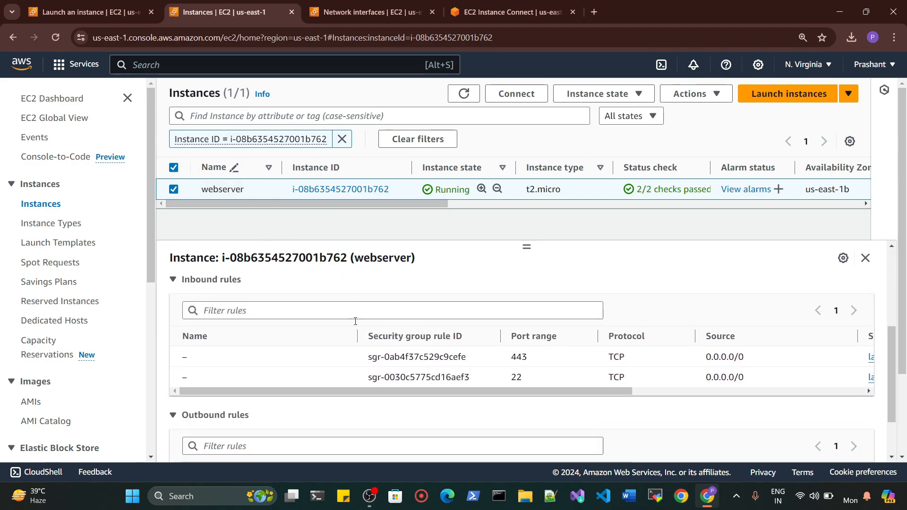
scroll(364, 340, up, 3)
drag(362, 362, 167, 377)
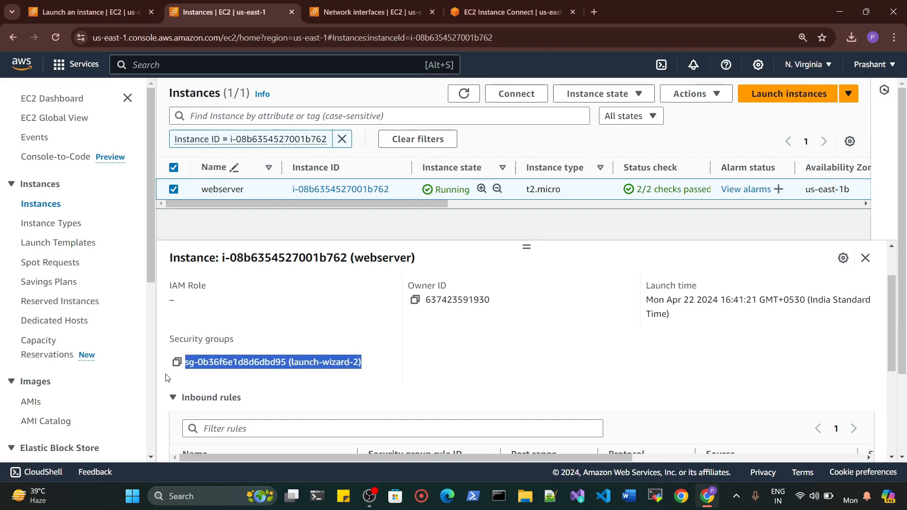
click(435, 367)
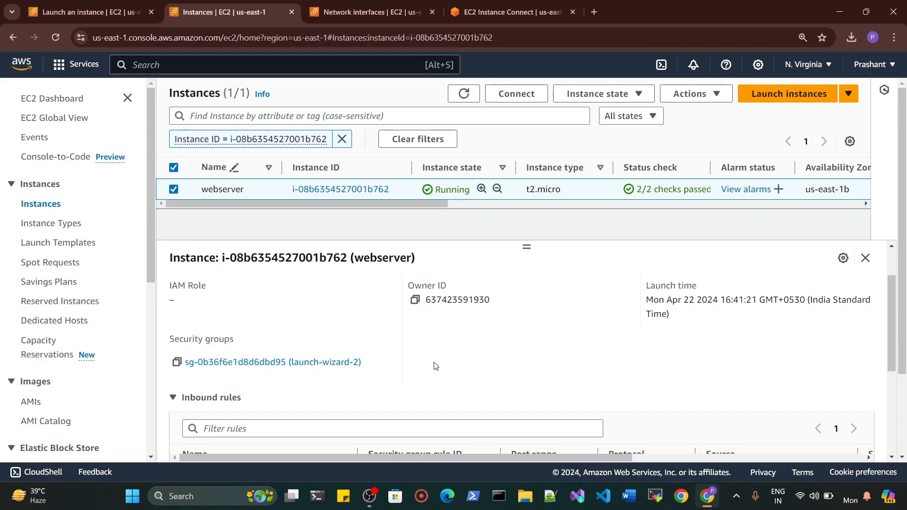
scroll(435, 366, up, 1)
Duplicate the Instances browser tab, refresh the network interfaces list and check the interface listed there
right_click(226, 4)
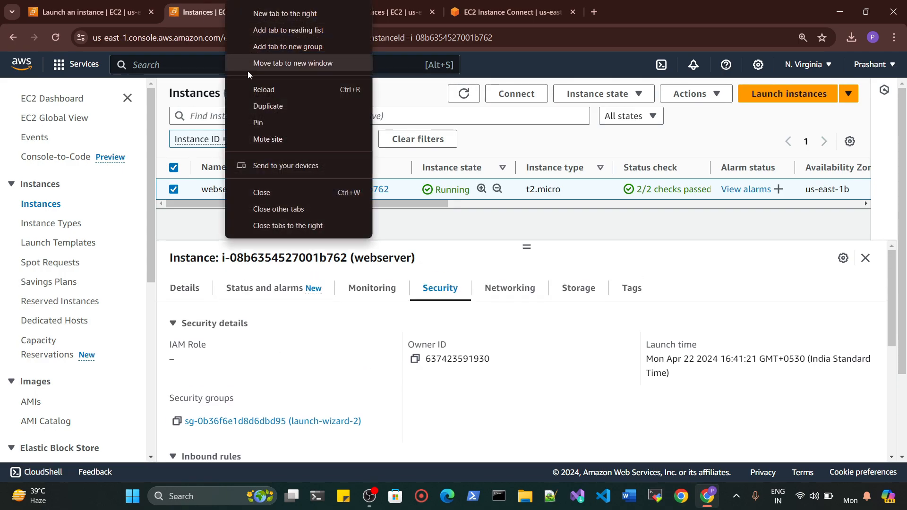
click(265, 108)
click(506, 12)
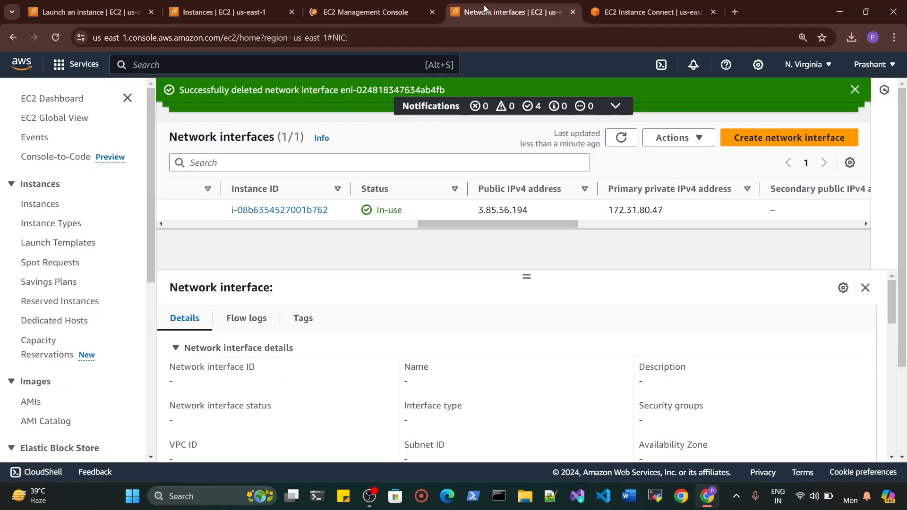
click(622, 139)
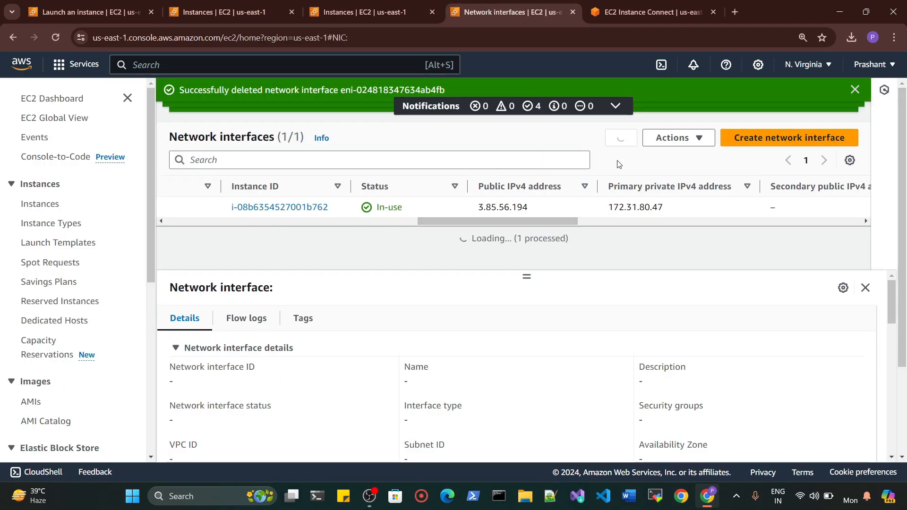
drag(519, 223, 227, 251)
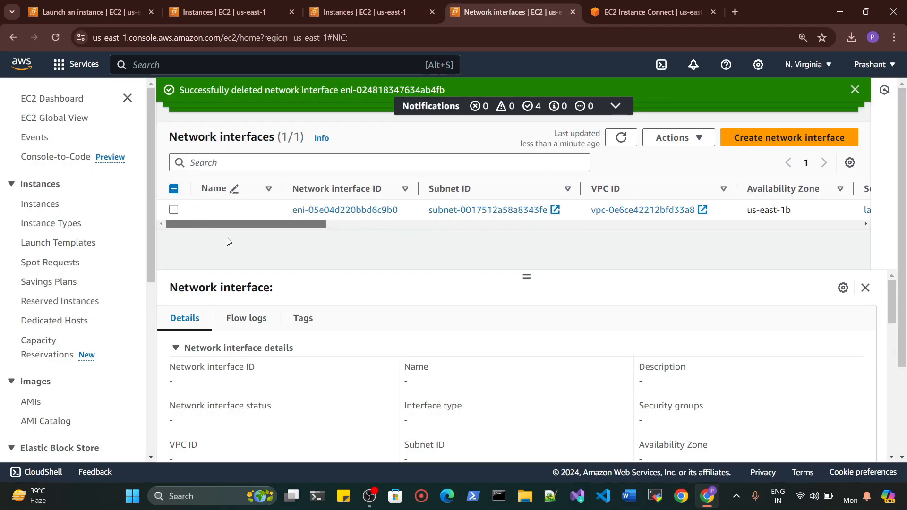
Open the Security Groups page under Network & Security in the duplicated Instances tab
click(349, 5)
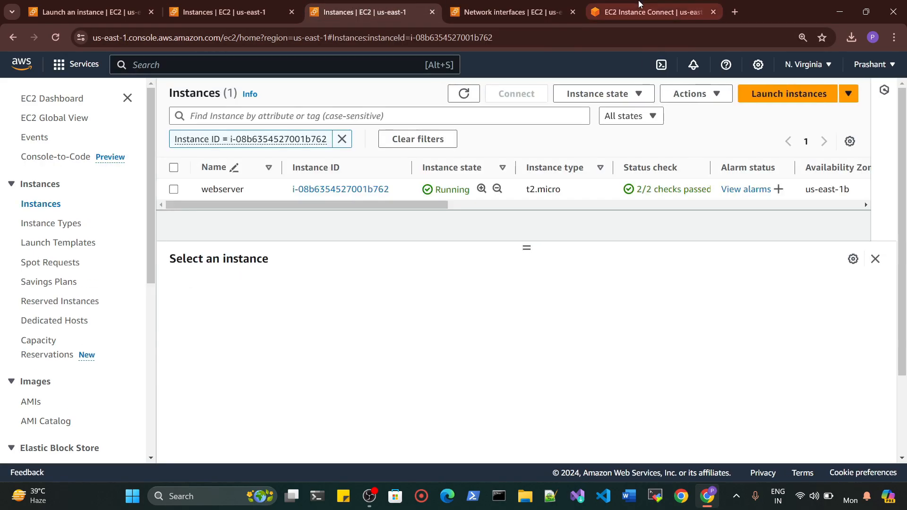
click(653, 12)
click(508, 12)
click(402, 9)
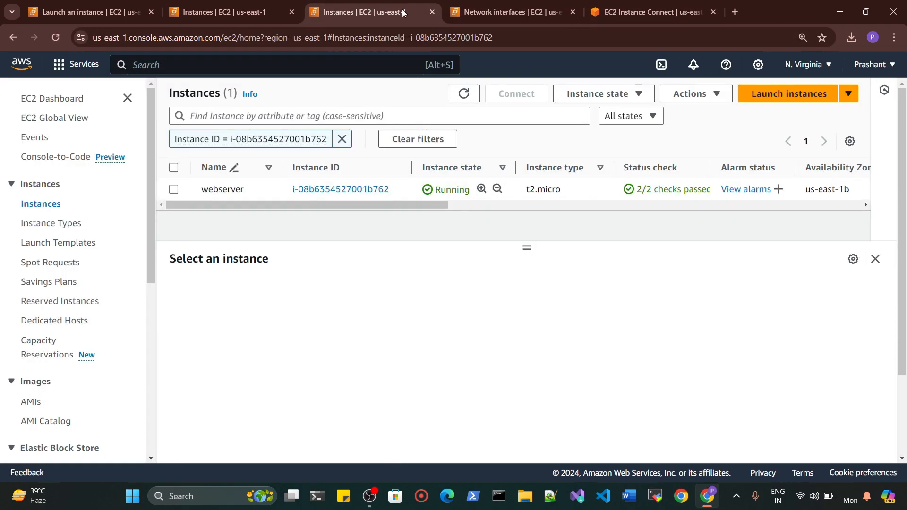
click(353, 62)
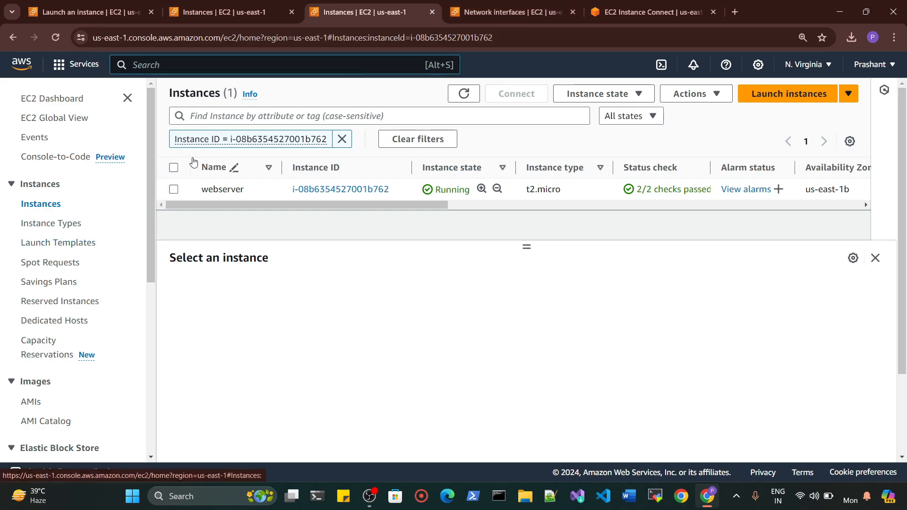
scroll(56, 276, down, 2)
scroll(54, 289, down, 1)
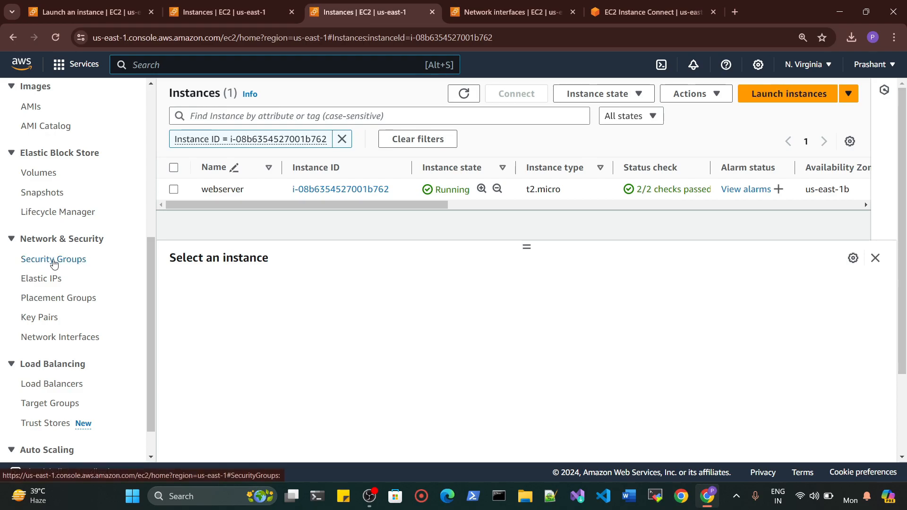
click(54, 260)
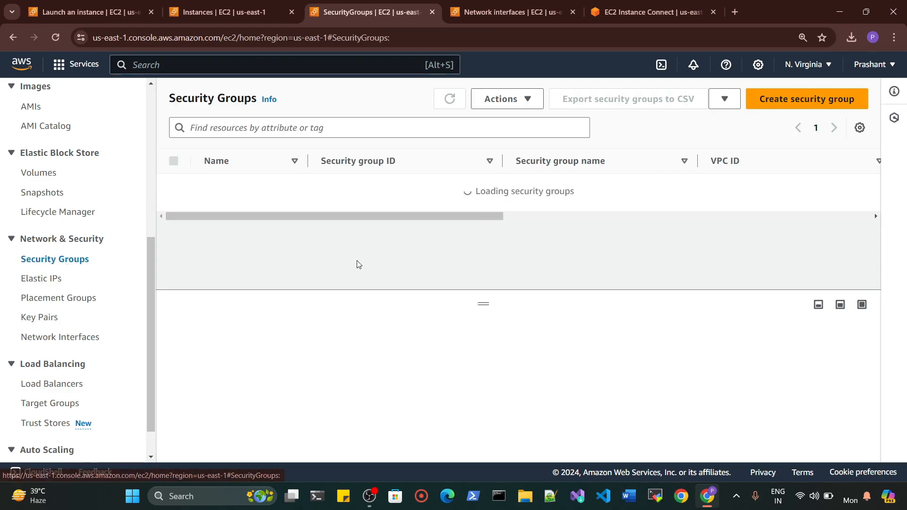
drag(450, 281, 233, 289)
Start a new security group named SSH-sg with the description "Allow SSH to Developer", keeping the preselected VPC
click(806, 99)
scroll(779, 115, down, 7)
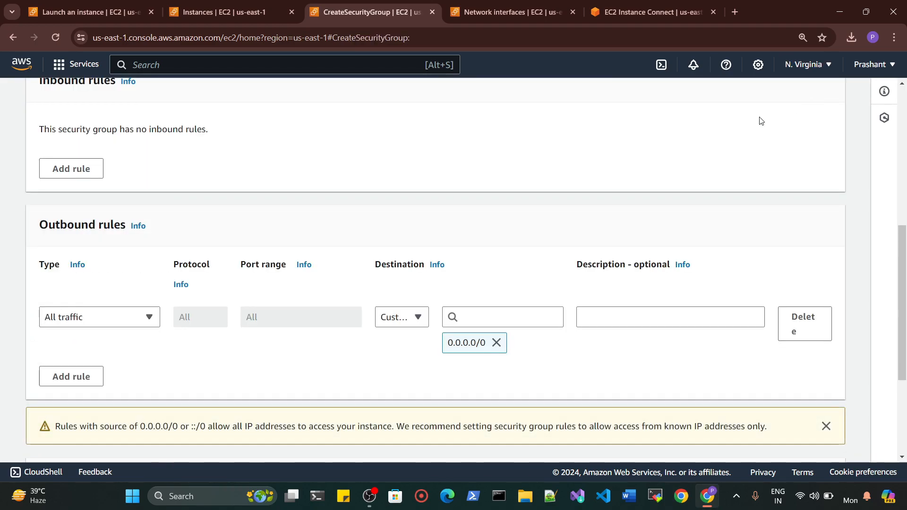
scroll(150, 234, up, 8)
click(123, 254)
text(SSH-S)
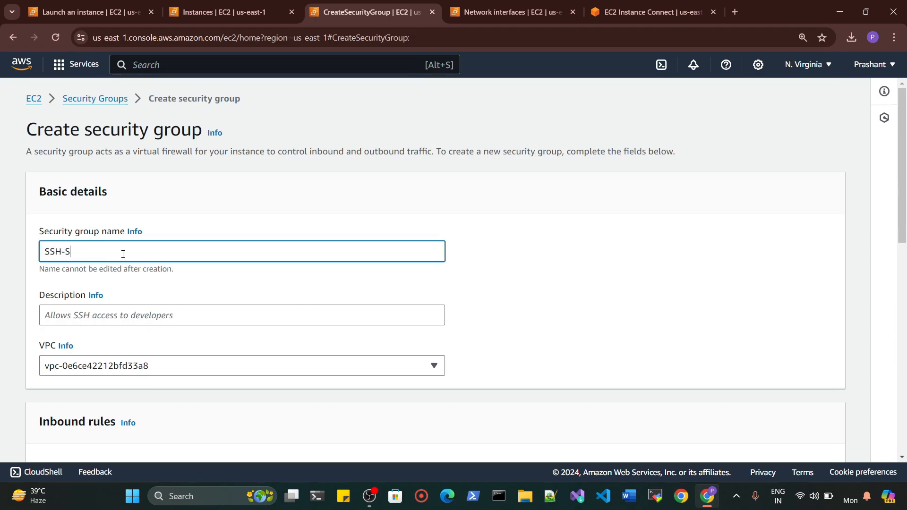
key(BackSpace)
text(sg)
click(113, 317)
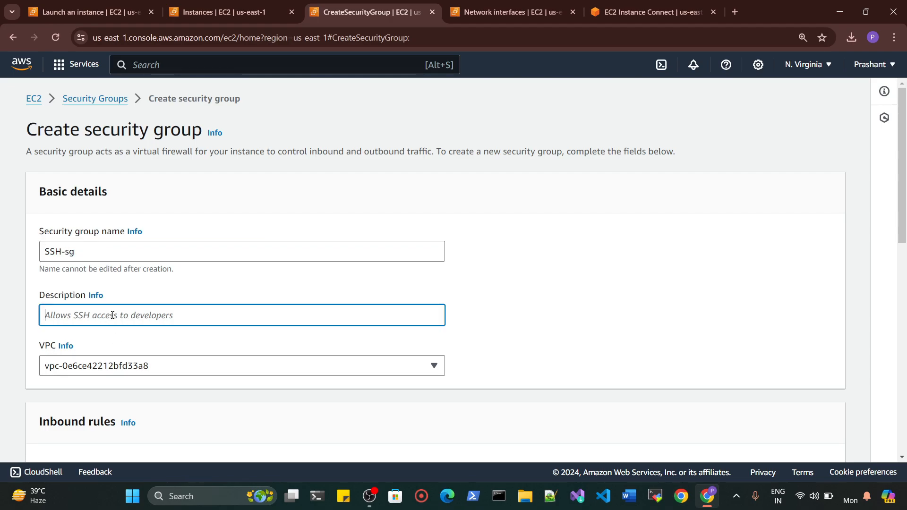
text(Allow SSH to Developer)
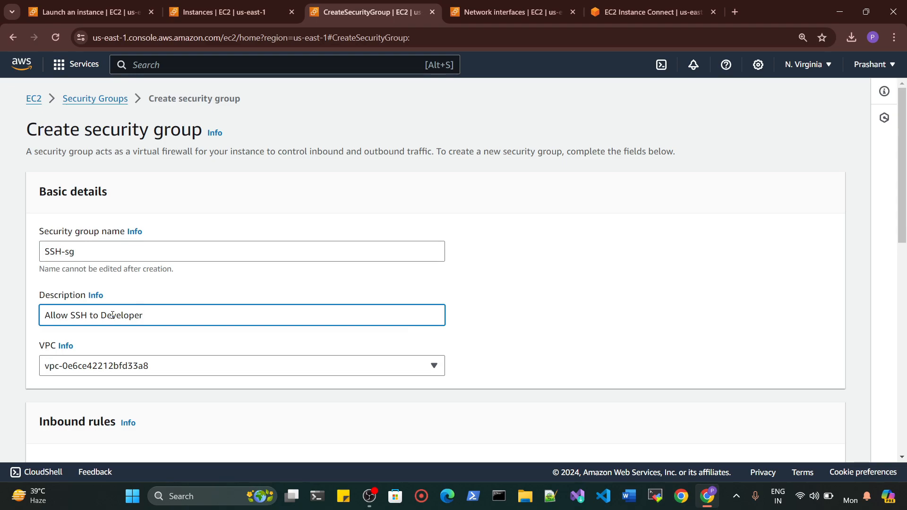
click(158, 344)
click(147, 368)
click(136, 344)
Add a Custom TCP inbound rule for port 22 that allows source 0.0.0.0/0 (anywhere)
scroll(415, 342, down, 3)
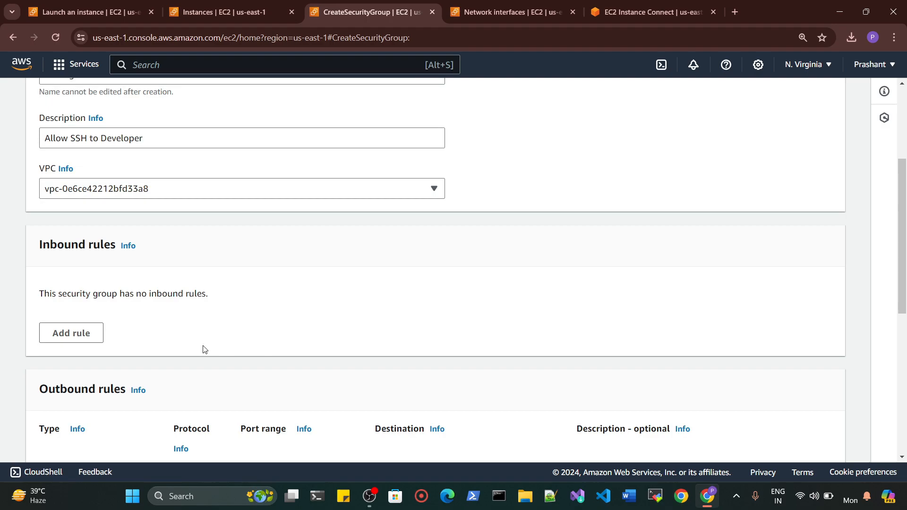
click(69, 275)
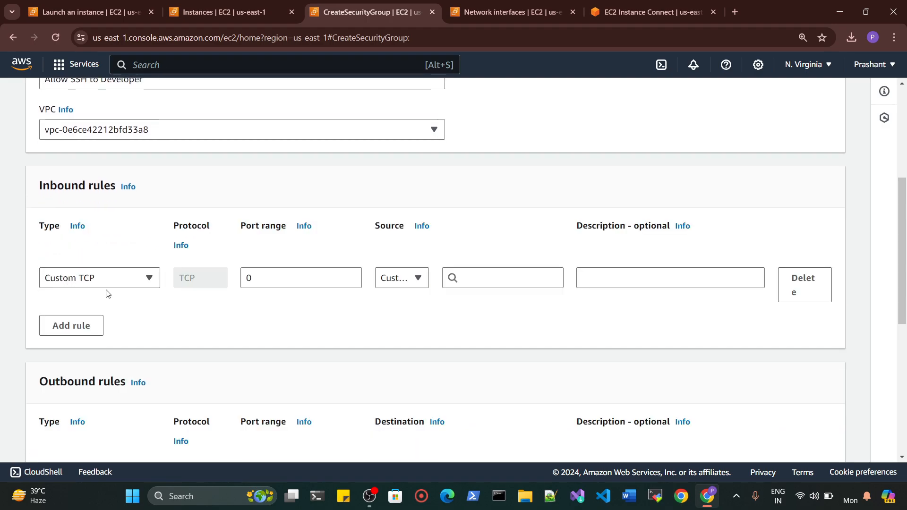
click(255, 281)
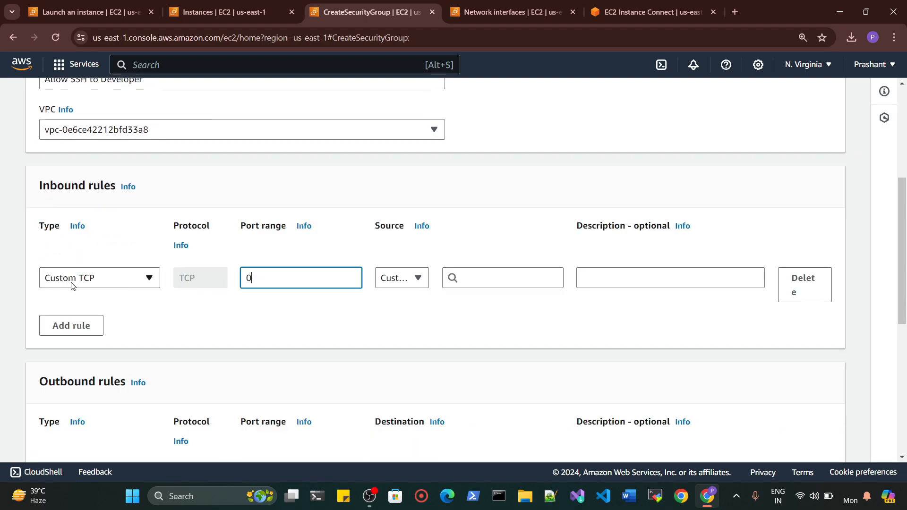
click(72, 285)
click(224, 324)
double_click(269, 285)
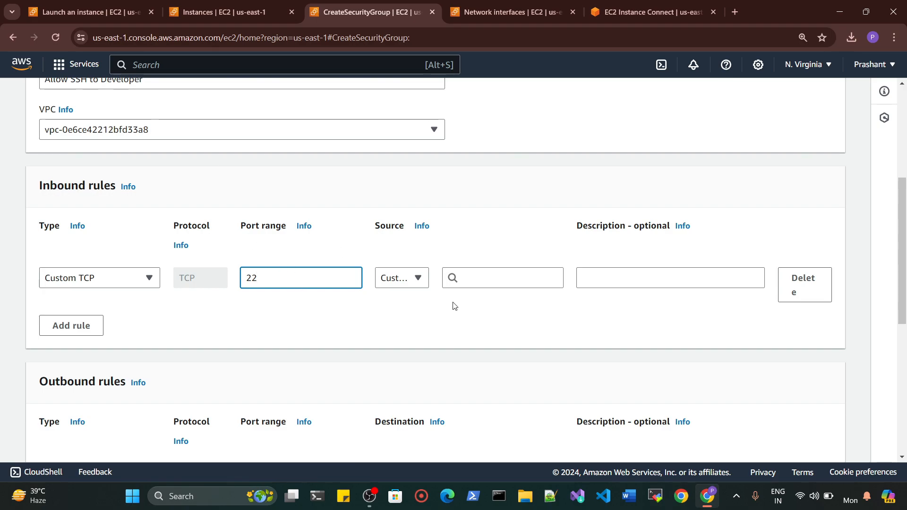
click(416, 286)
click(419, 323)
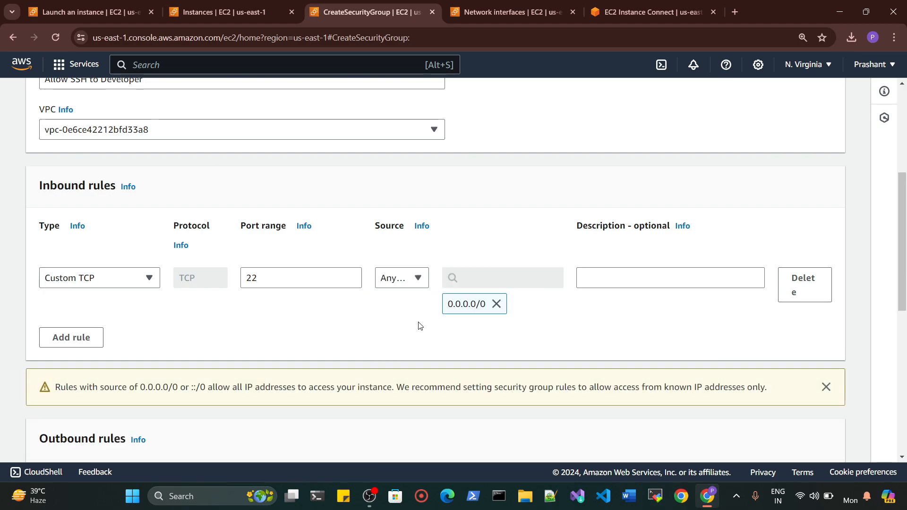
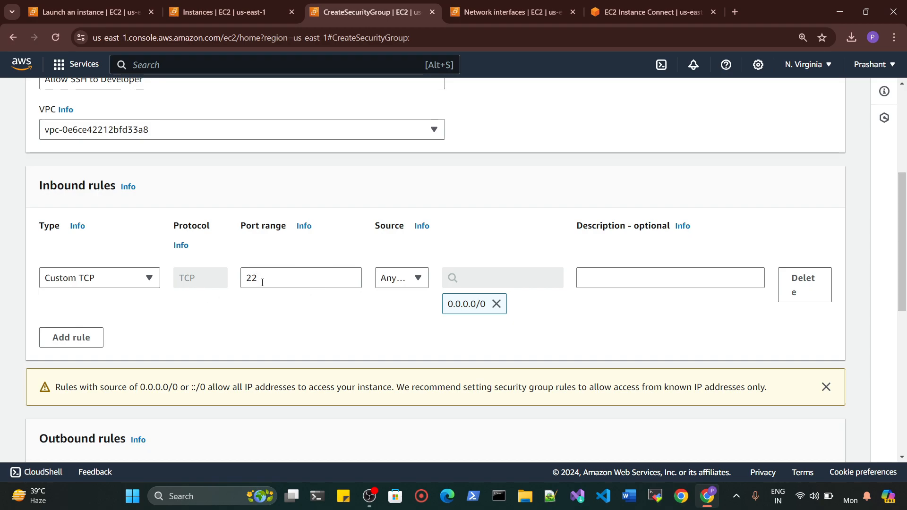
Review the default outbound rule and its traffic type options, and check the port of the inbound rule
scroll(165, 228, down, 2)
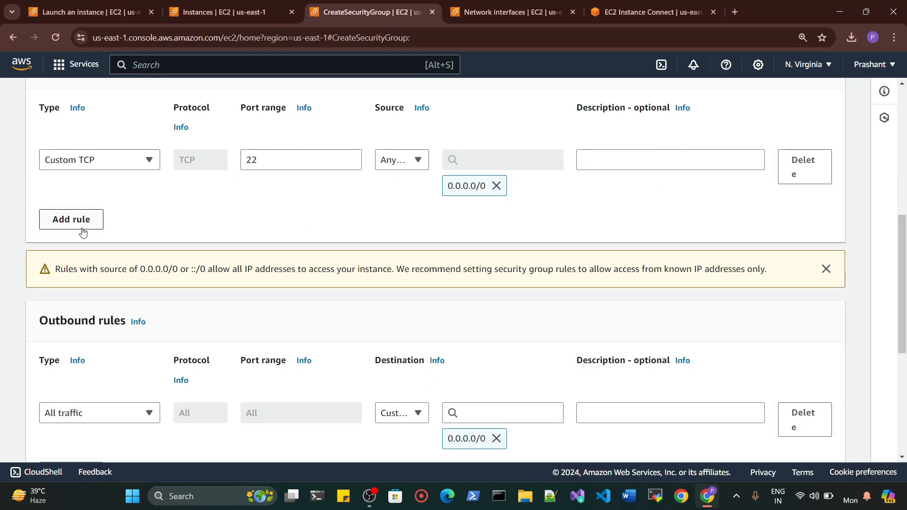
scroll(191, 280, down, 2)
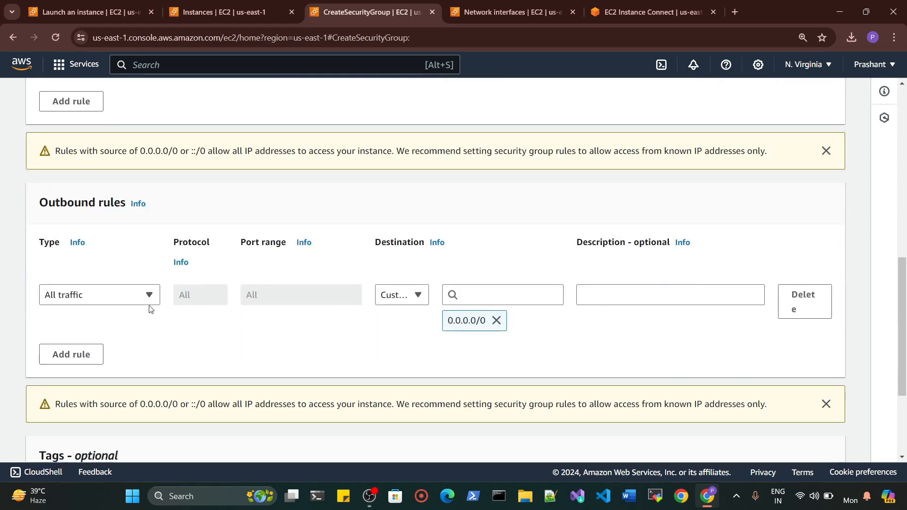
click(123, 301)
click(123, 301)
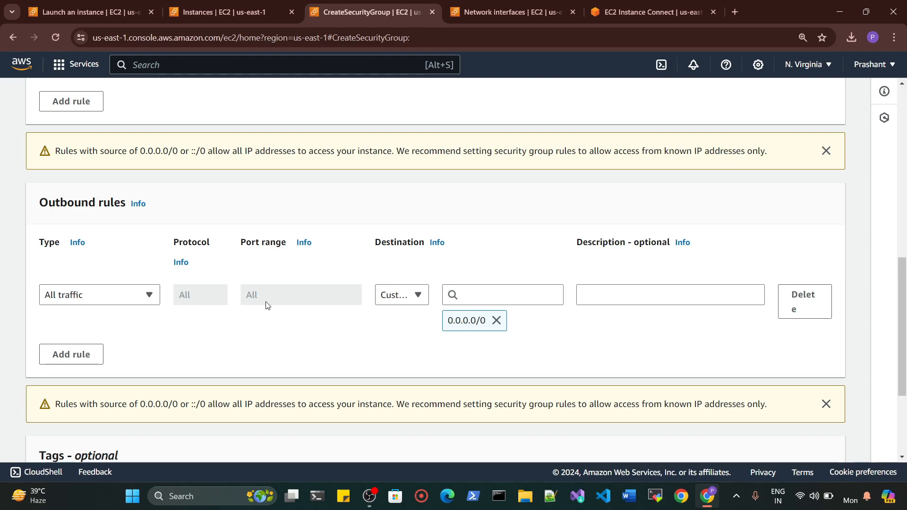
scroll(266, 305, up, 3)
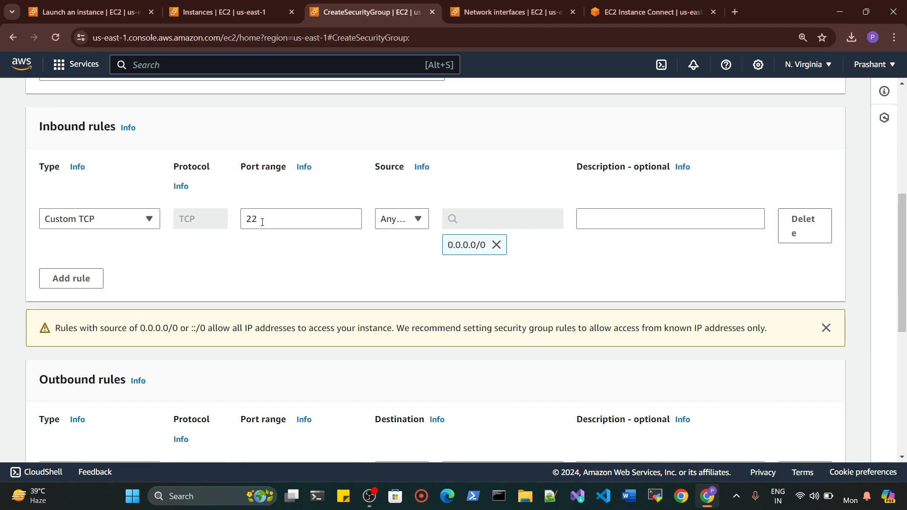
Add a tag to the security group with the key Name and the value SSH-sg
scroll(358, 267, down, 6)
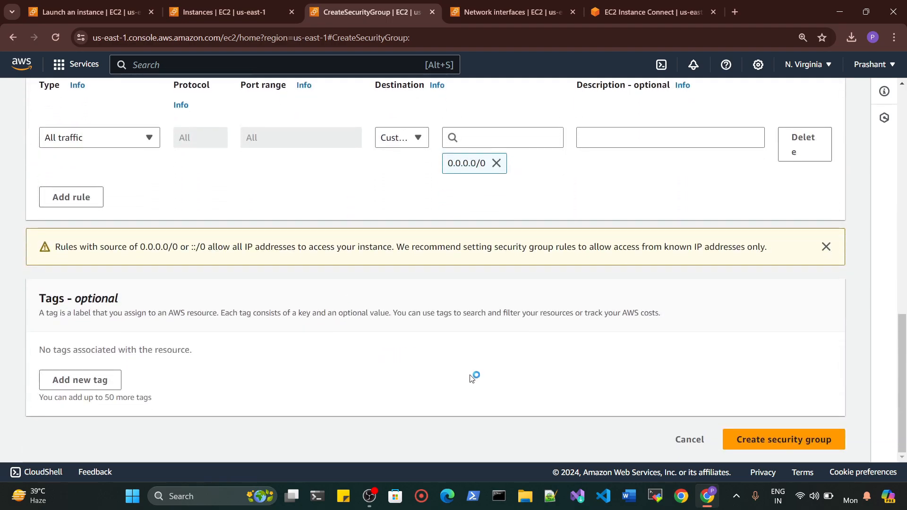
click(94, 383)
text(Name)
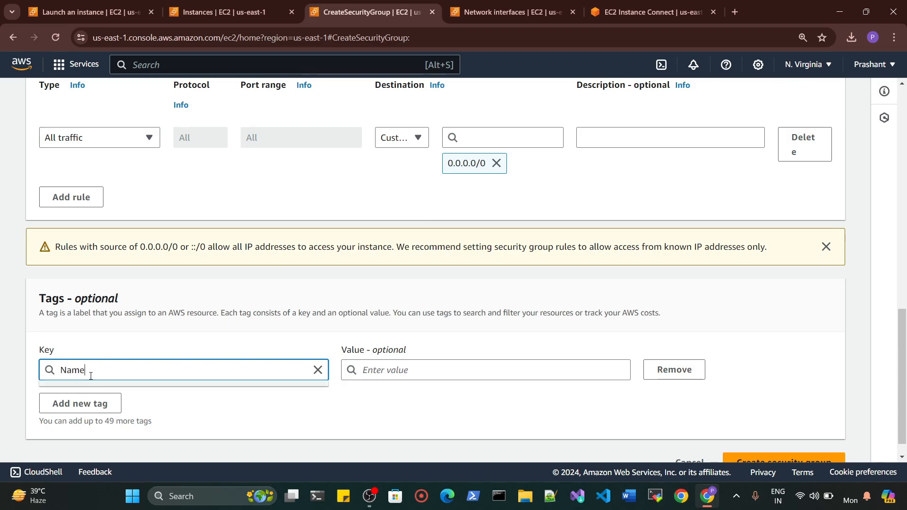
key(Tab)
key(Tab)
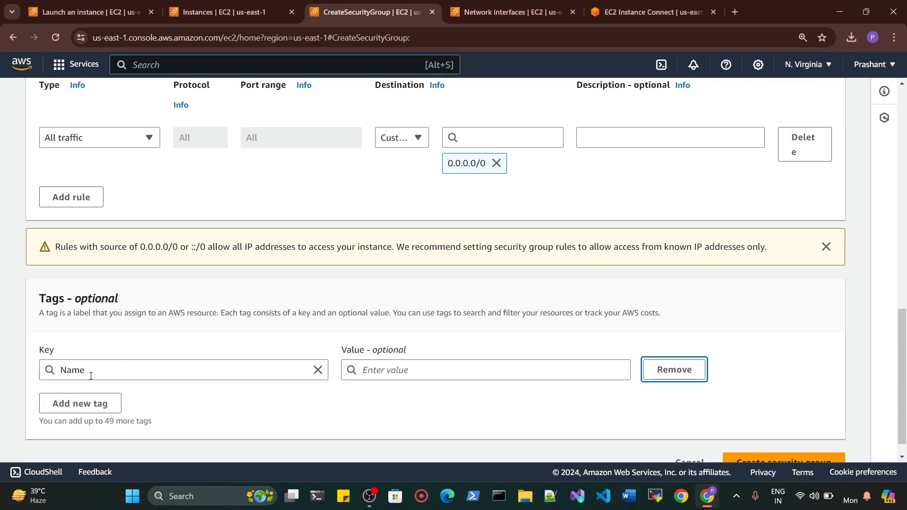
click(463, 364)
text(S)
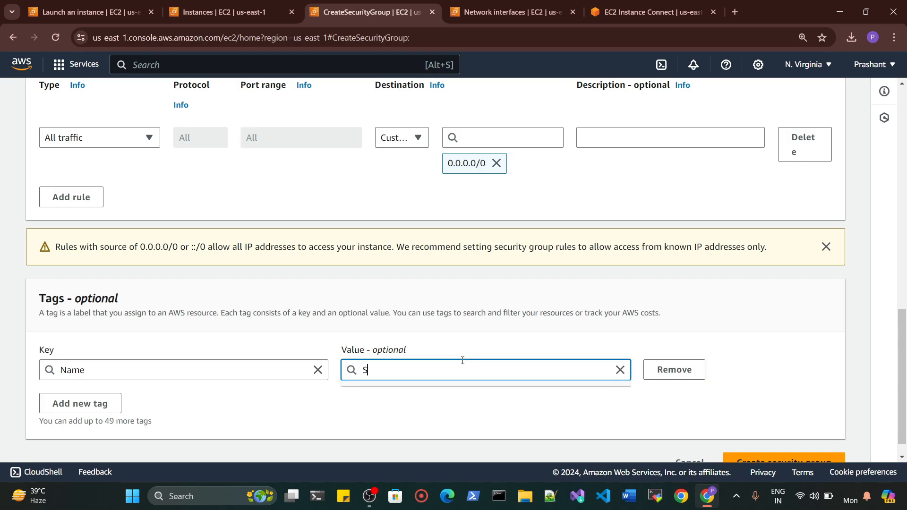
text(SH-sg)
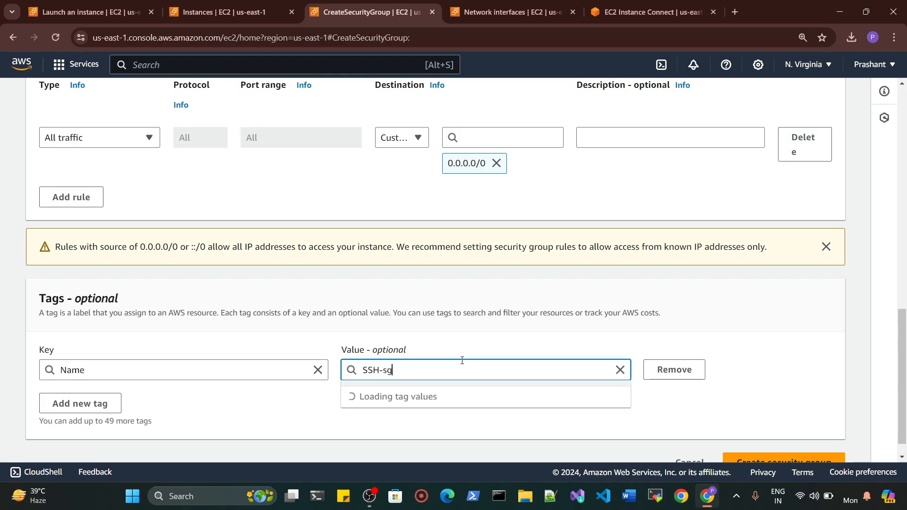
Create the security group and open the list of actions available for it
scroll(757, 434, down, 1)
click(760, 441)
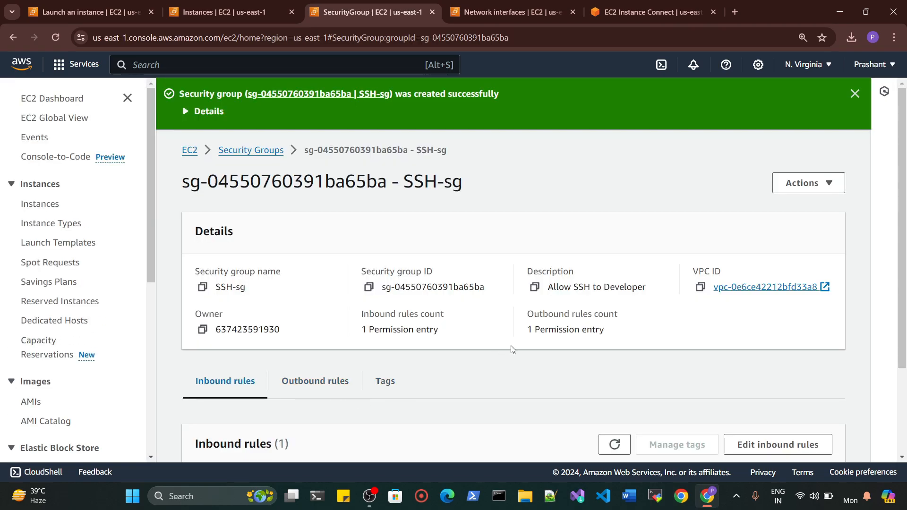
click(829, 185)
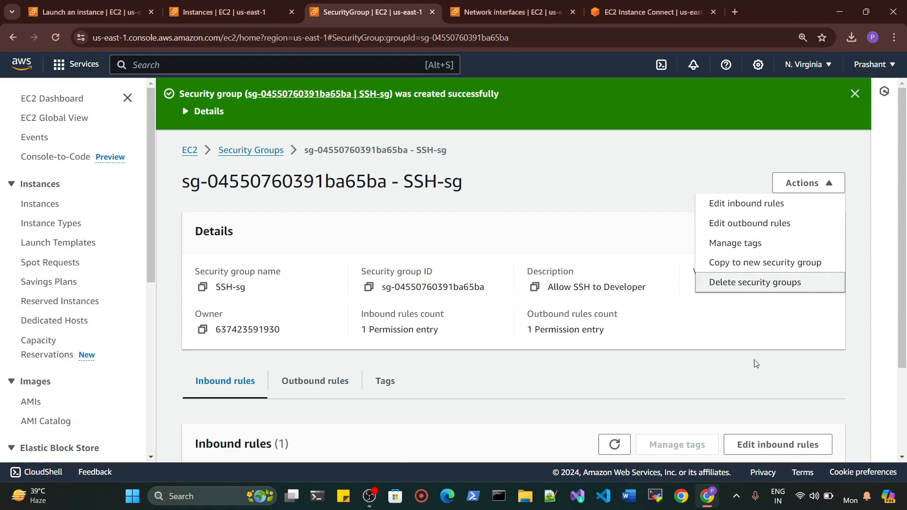
Return to the list of security groups and check the SSH-sg entry's name and VPC
click(645, 220)
click(251, 149)
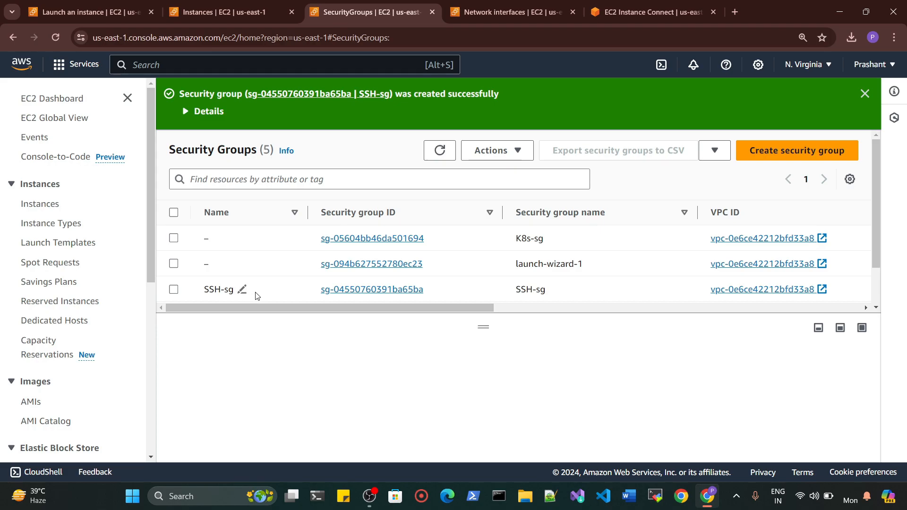
drag(257, 295, 203, 291)
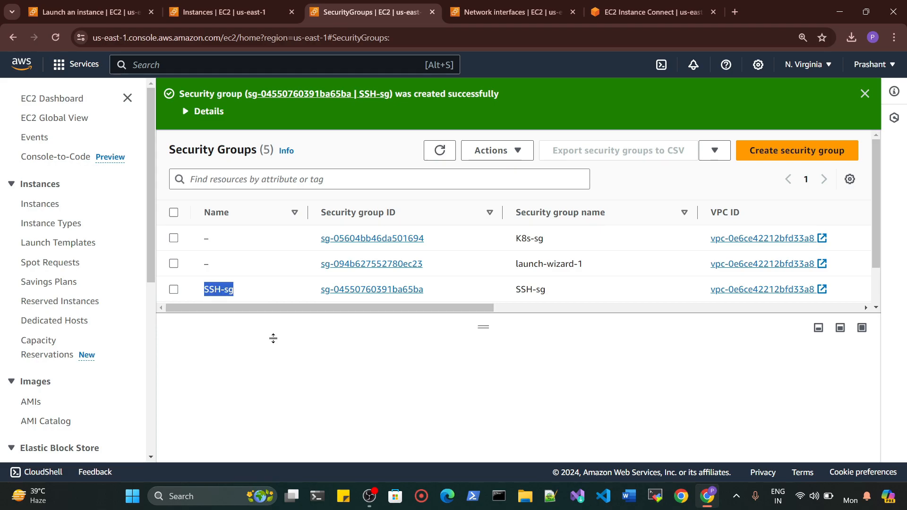
scroll(565, 306, right, 15)
scroll(696, 307, left, 15)
drag(701, 292, 827, 291)
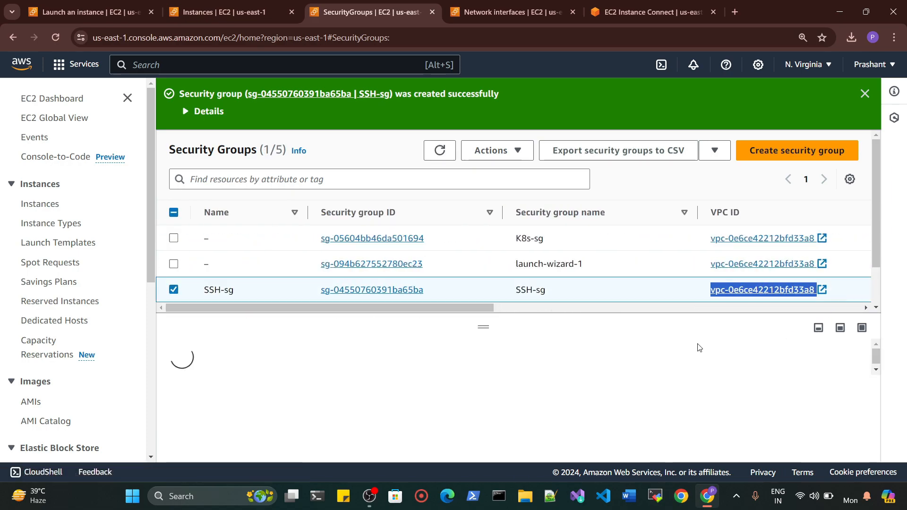
click(700, 345)
click(173, 291)
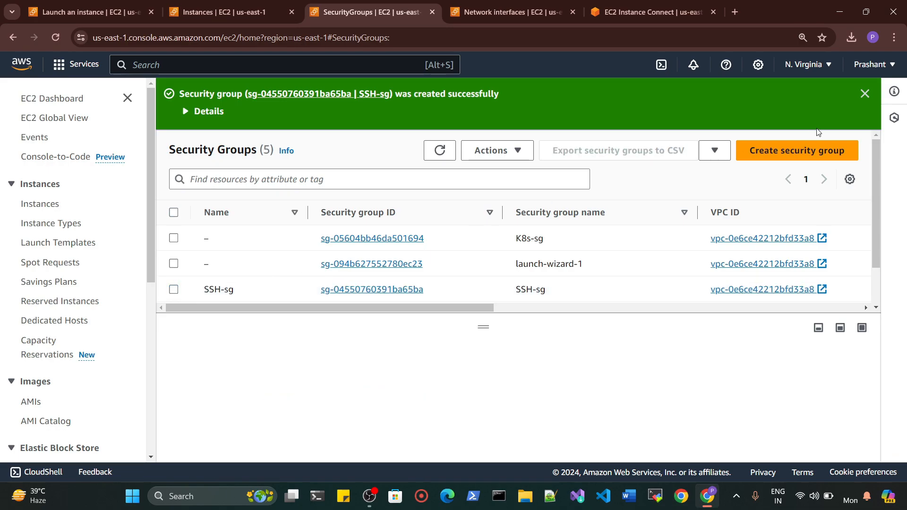
Start creating another security group and name it HTTP-sg
click(798, 150)
scroll(516, 204, down, 7)
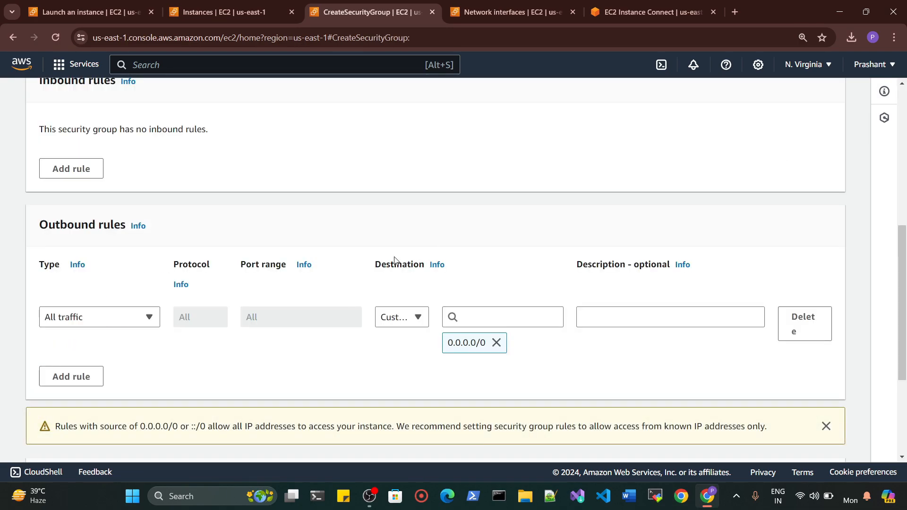
scroll(260, 323, up, 7)
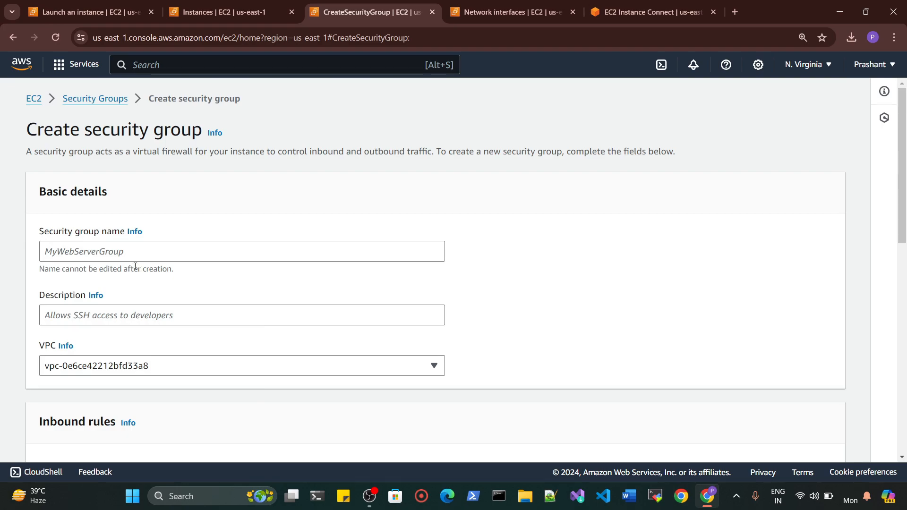
click(125, 253)
text(SS)
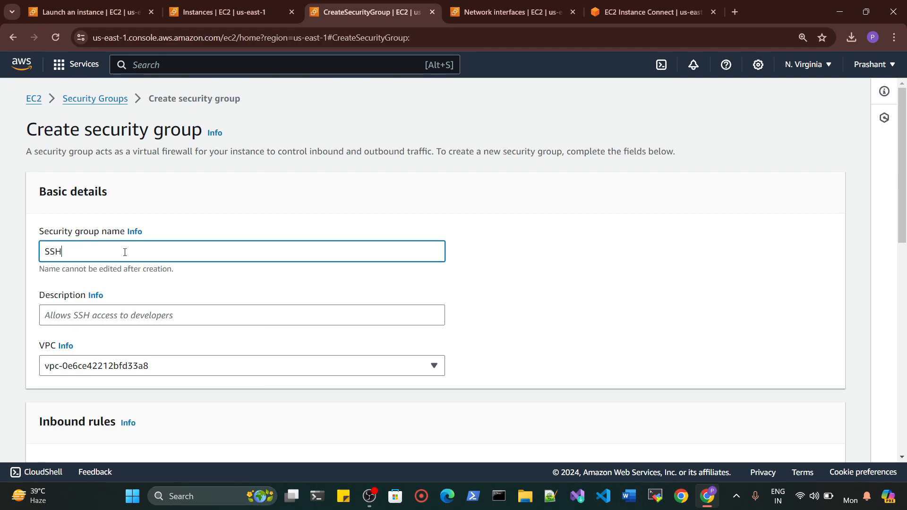
text(H)
key(BackSpace)
key(BackSpace)
key(BackSpace)
text(H)
key(Tab)
key(Tab)
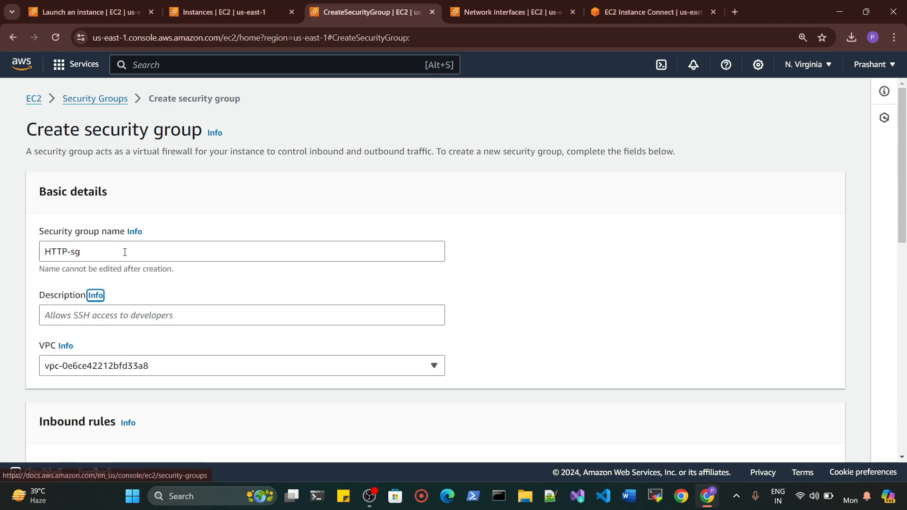
Set the security group's description to "Allow HTTP to Developer"
text(Allow HTTP to Devele)
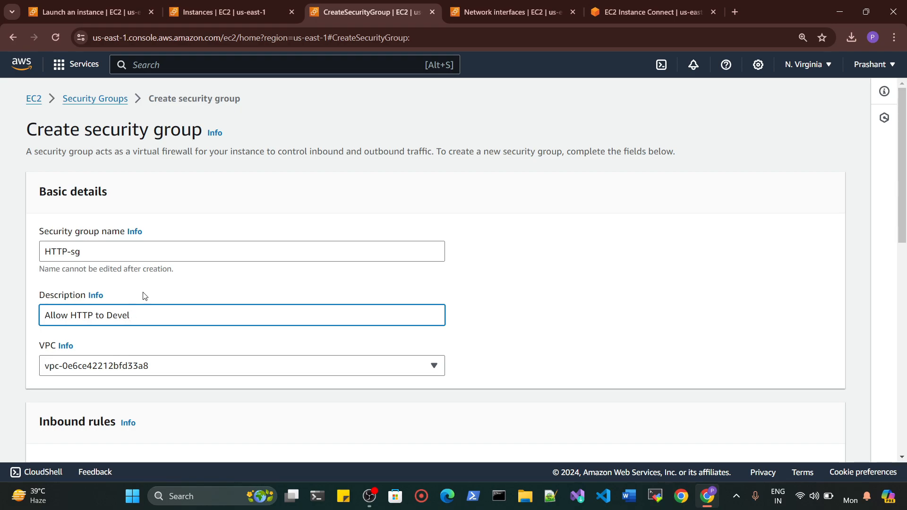
text(per)
key(Tab)
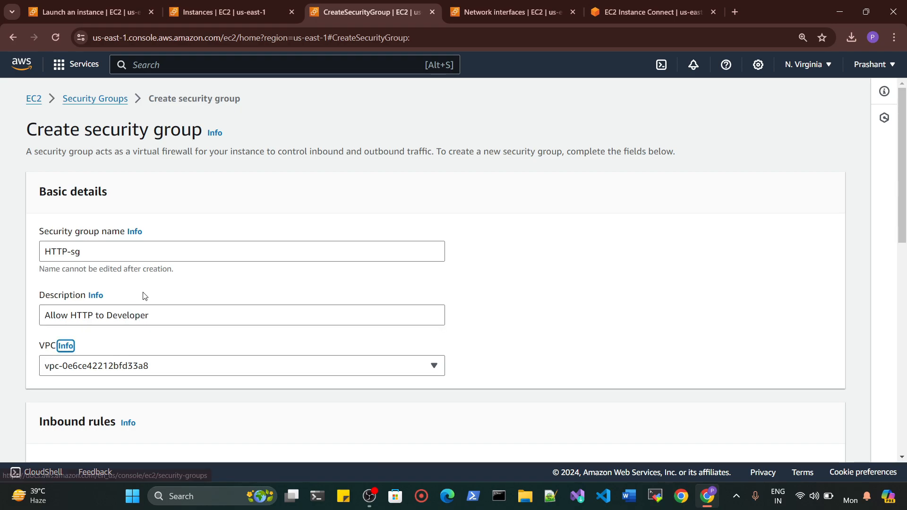
click(163, 376)
click(189, 345)
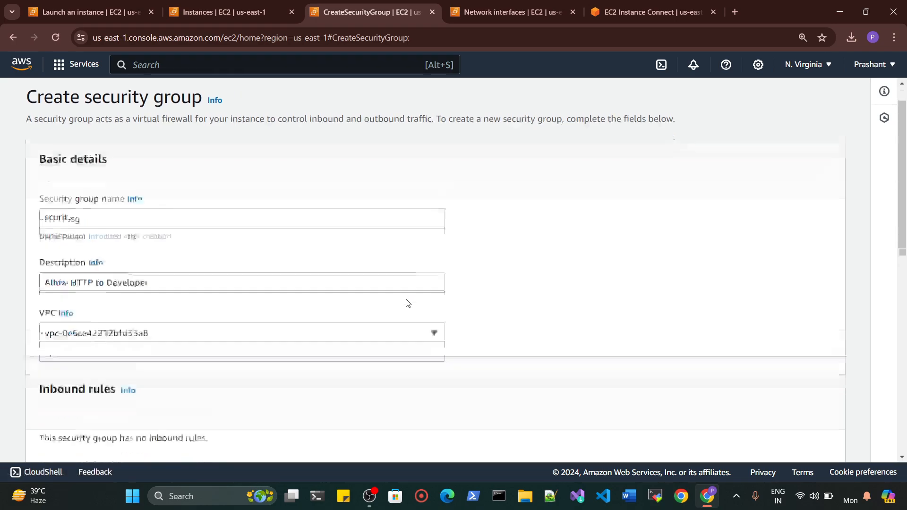
Add an inbound rule of type HTTP that allows traffic from Anywhere-IPv4
scroll(277, 339, down, 5)
click(72, 278)
click(100, 277)
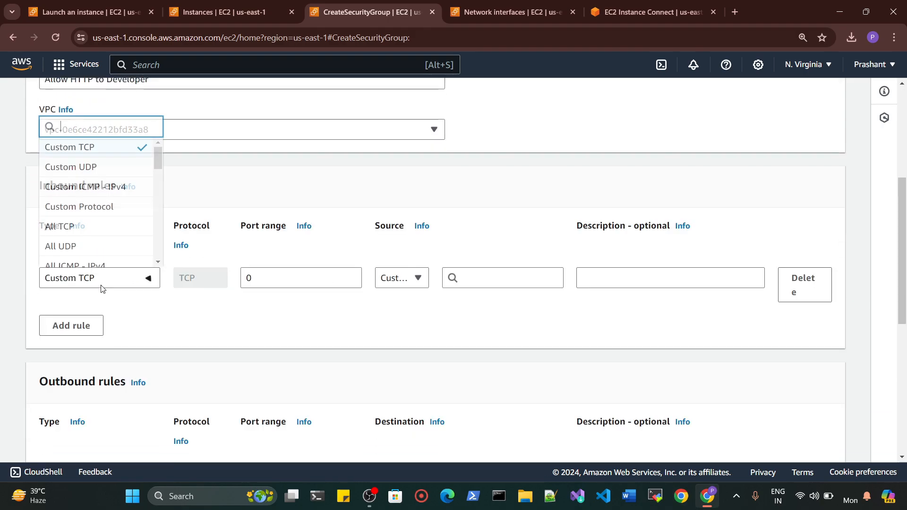
scroll(100, 198, down, 5)
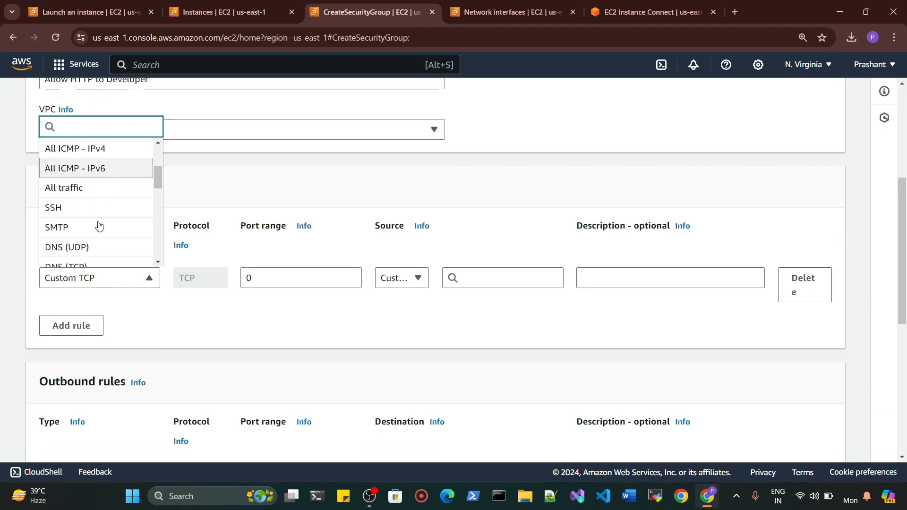
scroll(98, 227, down, 1)
scroll(97, 226, up, 2)
click(97, 227)
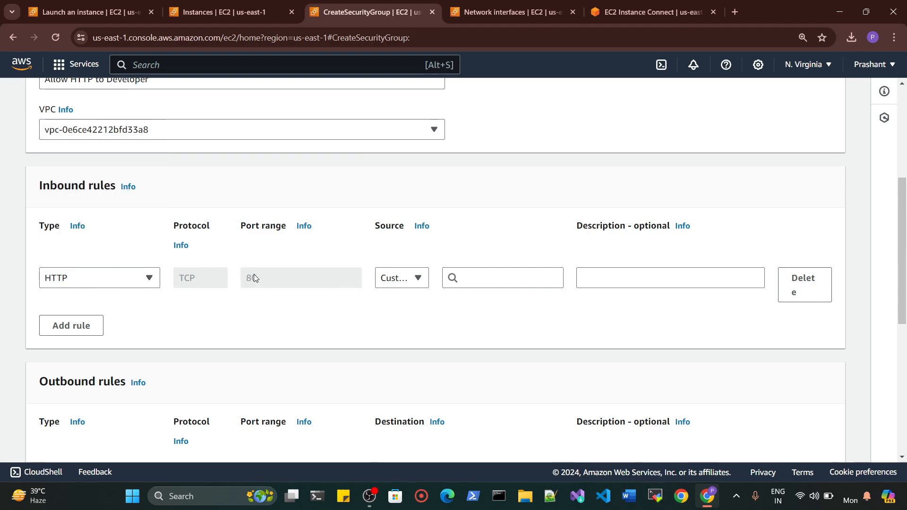
click(409, 278)
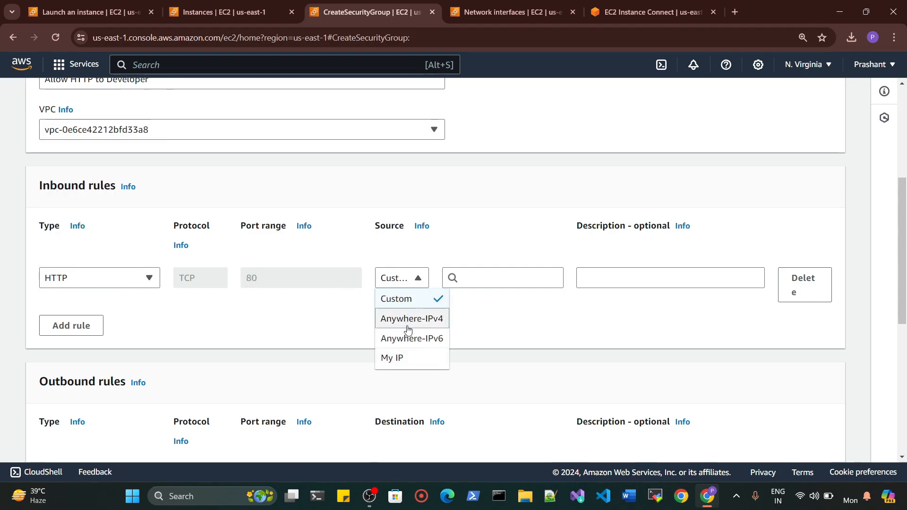
click(408, 320)
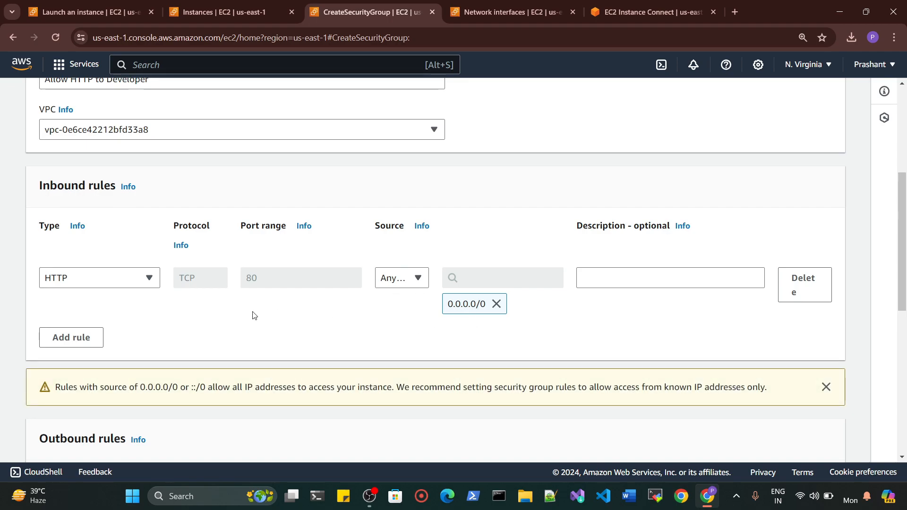
Add a tag to the security group with the key Name and the value HTTP-sg
scroll(278, 315, down, 6)
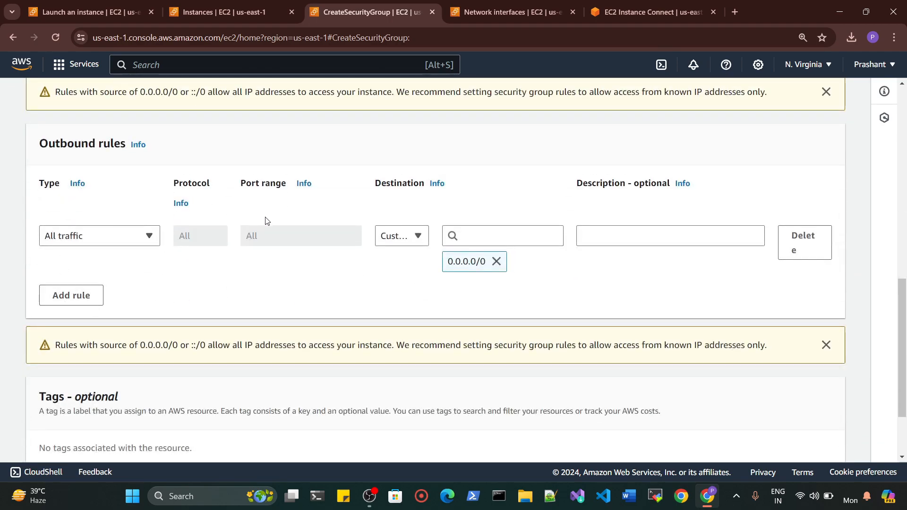
scroll(216, 259, down, 2)
click(56, 381)
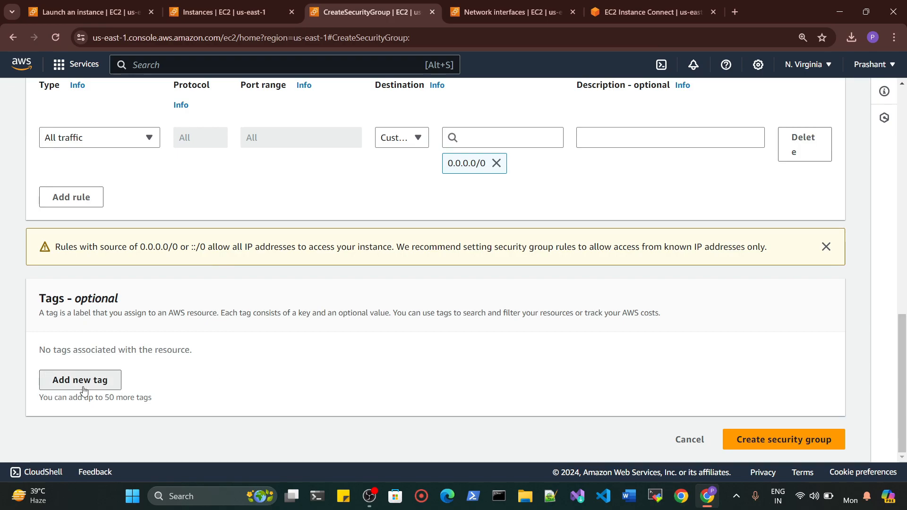
text(Nae)
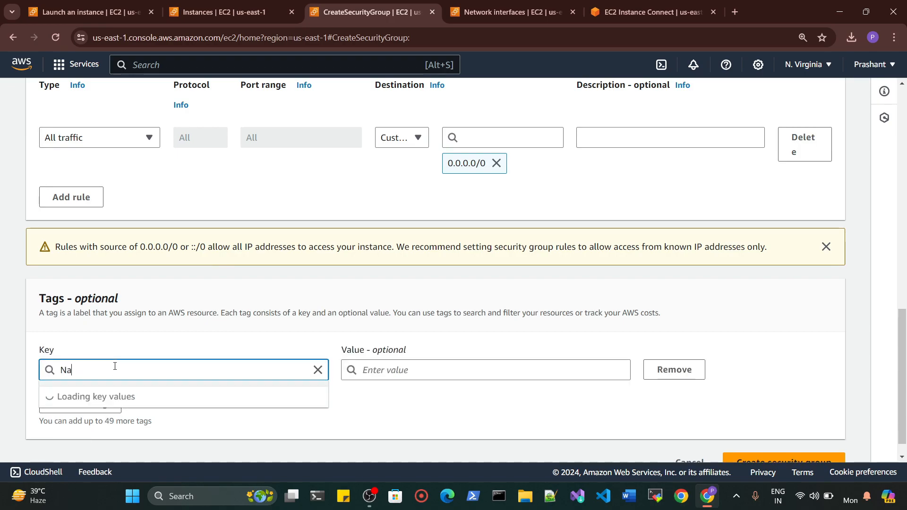
key(BackSpace)
text(me)
key(Tab)
text(SSH)
key(BackSpace)
key(BackSpace)
key(BackSpace)
text(HTTP-sg)
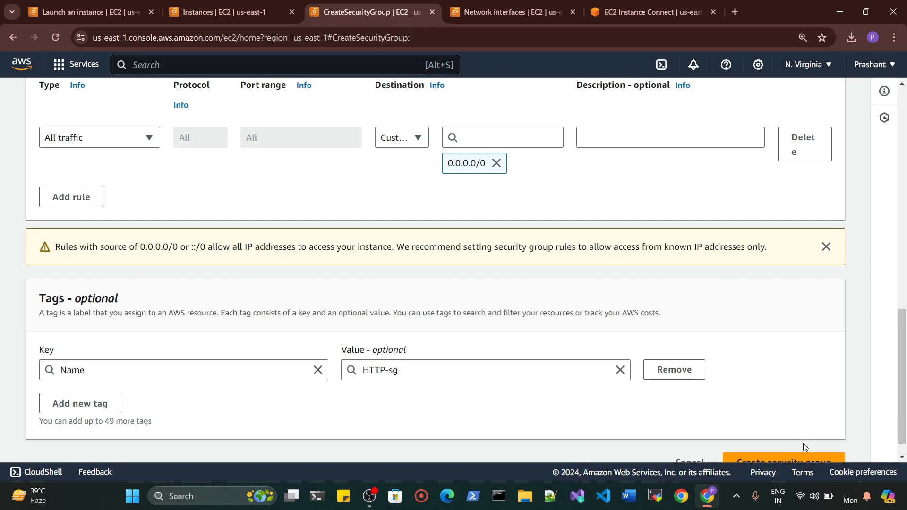
Create the HTTP-sg security group, and return to the security group list and refresh it
click(803, 456)
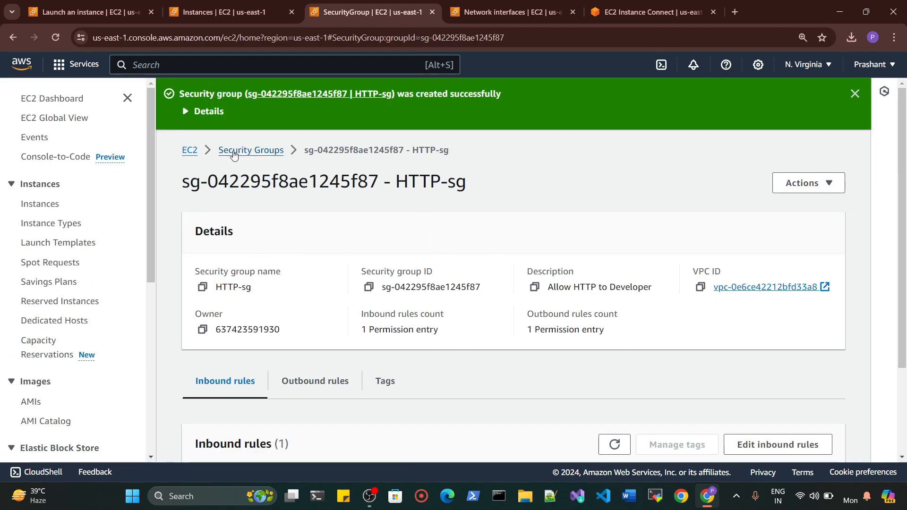
click(258, 149)
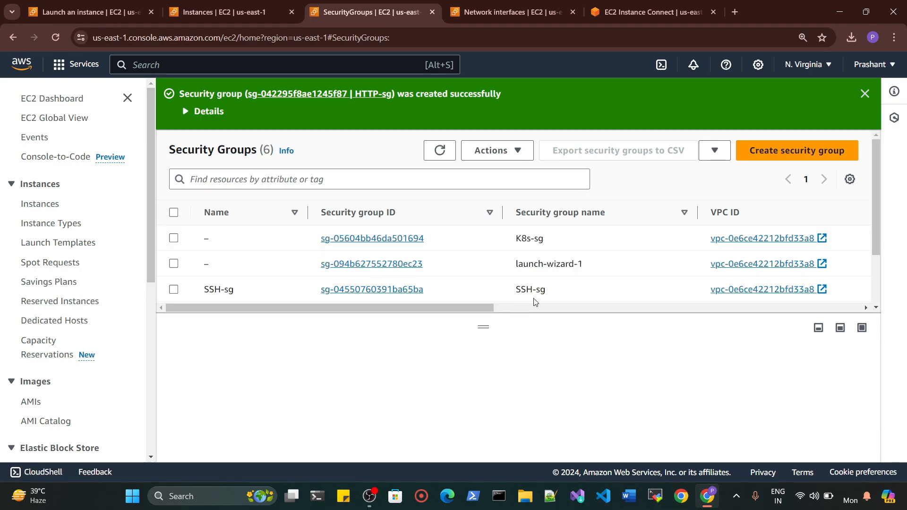
click(439, 151)
scroll(576, 276, down, 3)
scroll(567, 260, up, 1)
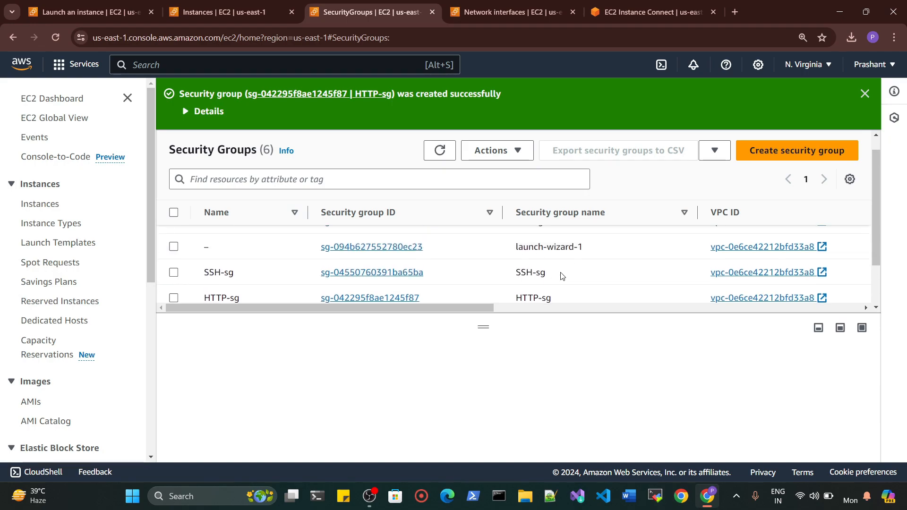
Enlarge the security group list and check the entries for SSH-sg and HTTP-sg
drag(558, 299, 515, 280)
drag(486, 332, 500, 398)
click(573, 321)
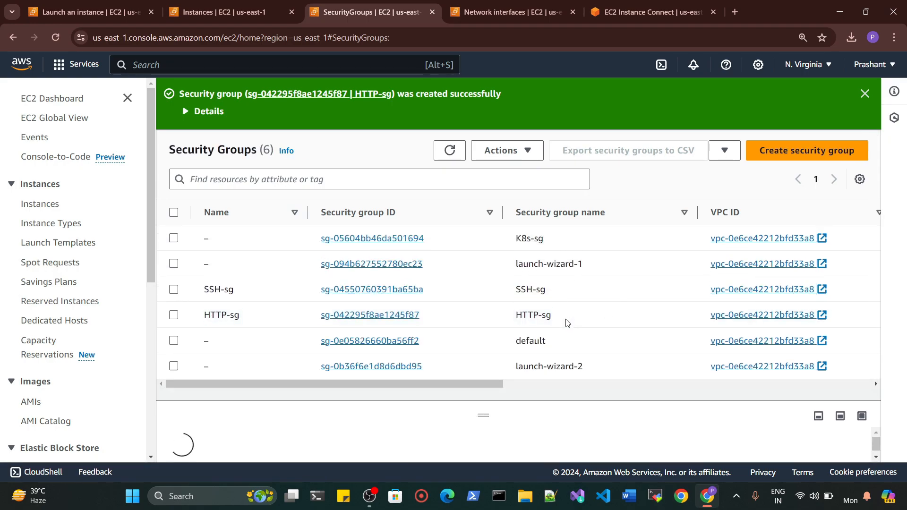
click(173, 289)
click(174, 315)
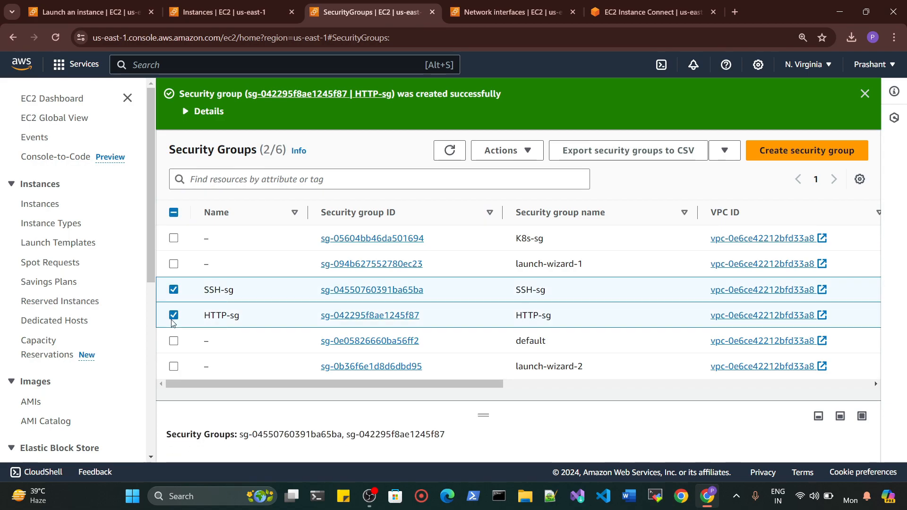
click(173, 315)
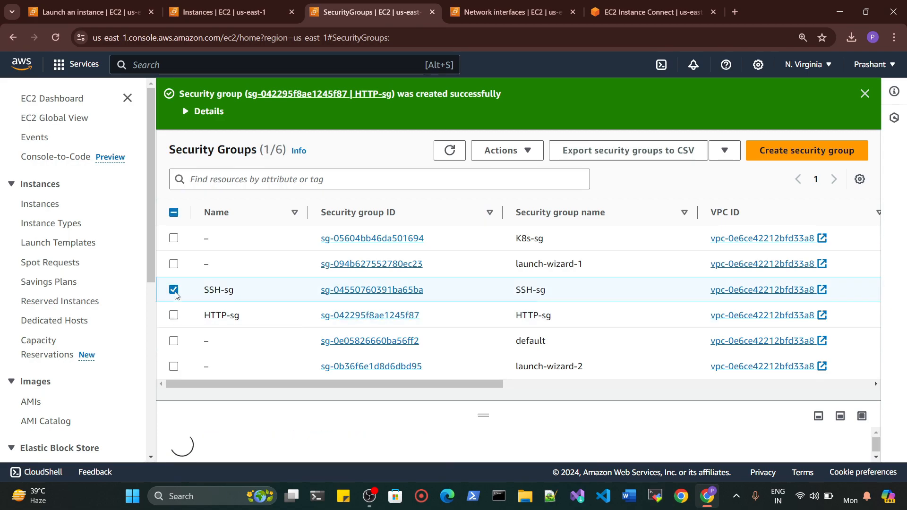
click(173, 289)
Start launching a new EC2 instance from the instances list and name it webserver-ubuntu-instance
click(102, 4)
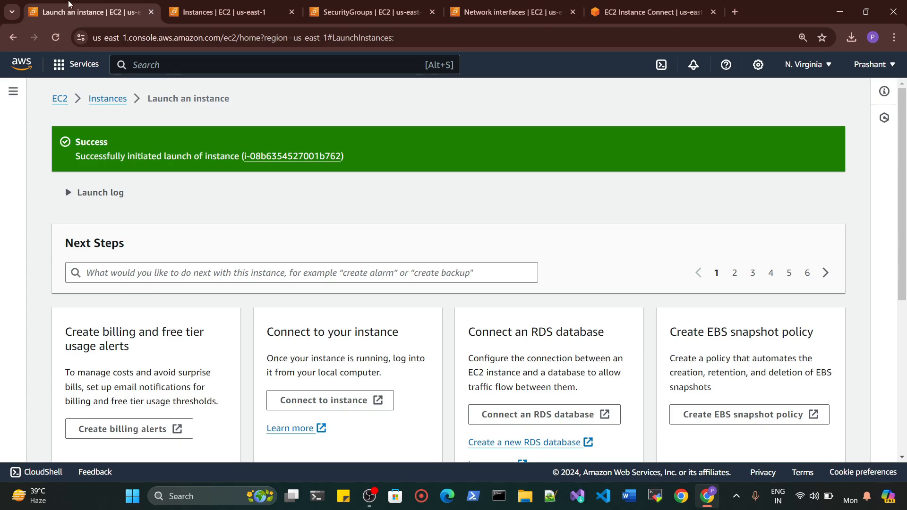
click(114, 99)
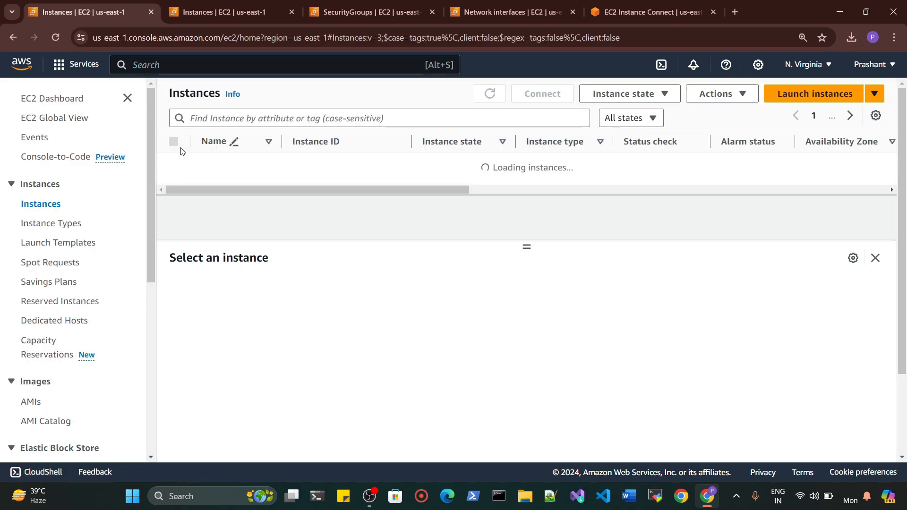
click(817, 97)
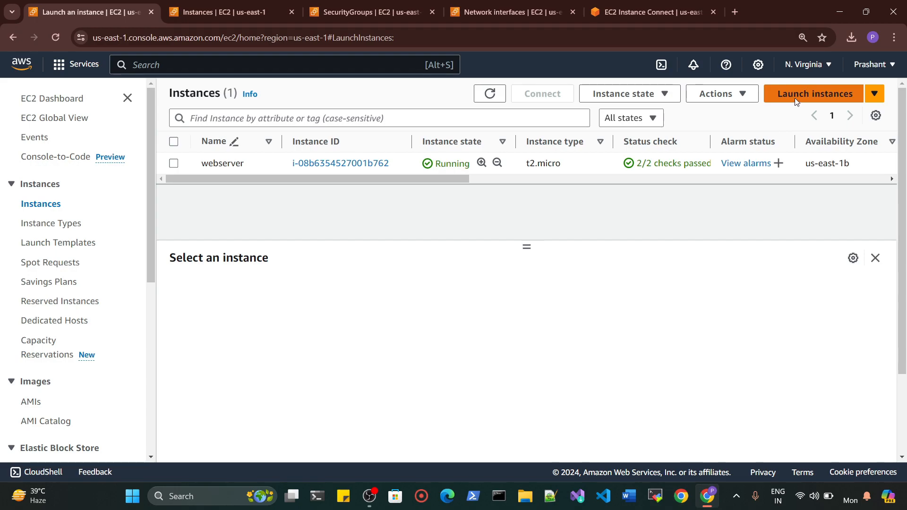
click(159, 270)
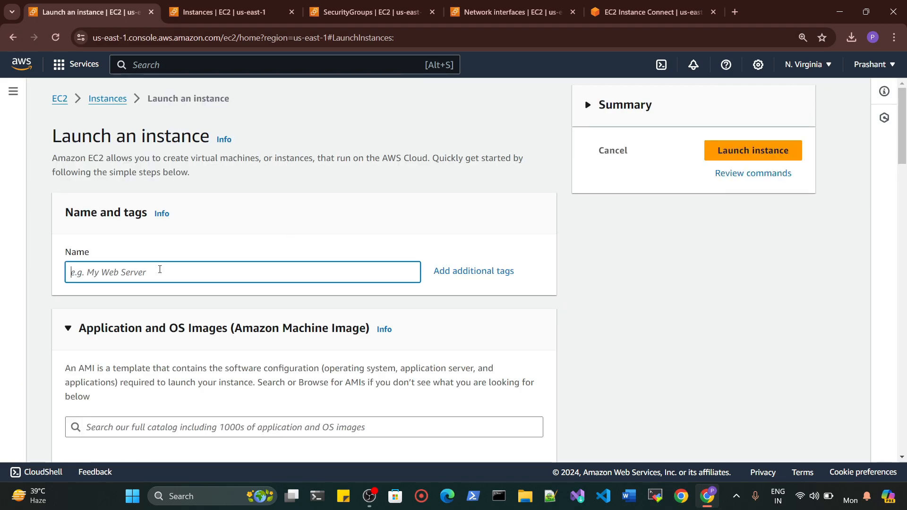
text(weh)
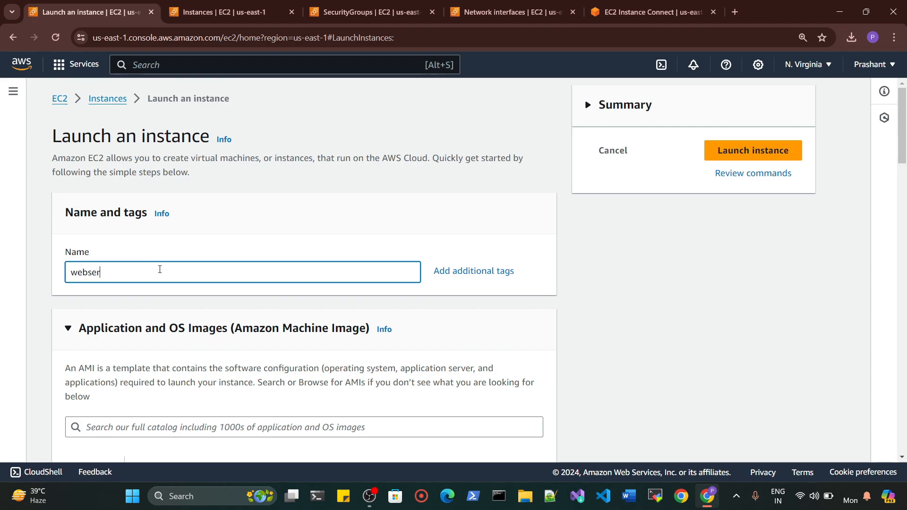
text(server-ubun)
key(BackSpace)
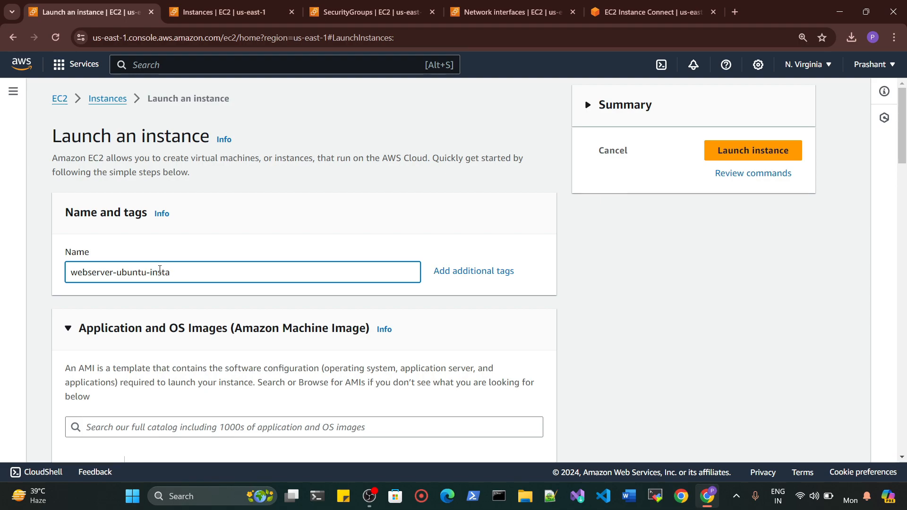
Review the Ubuntu image and instance type settings, and choose webserver as the key pair for the instance
scroll(160, 269, down, 3)
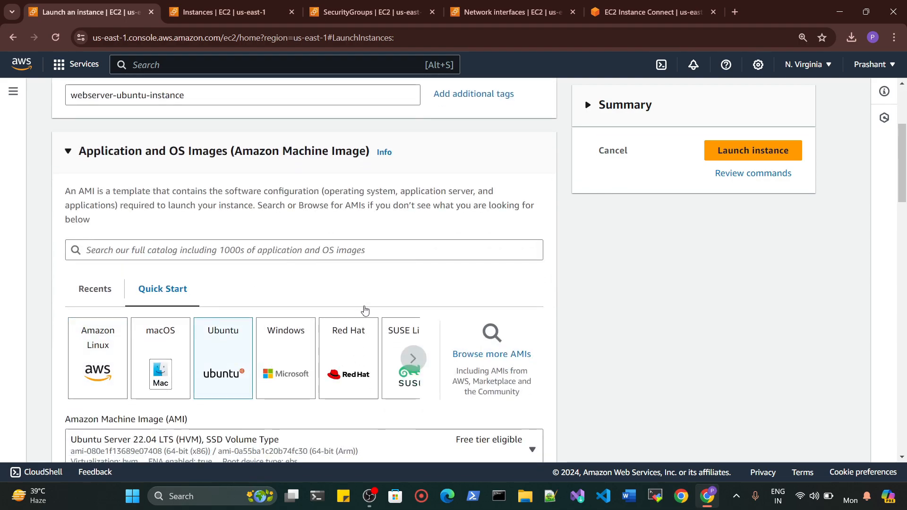
scroll(454, 250, down, 4)
scroll(339, 355, up, 1)
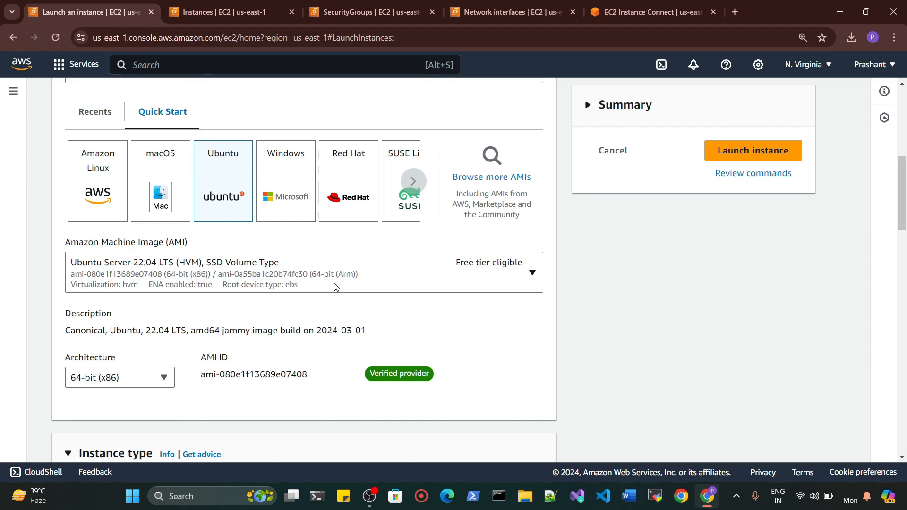
scroll(335, 286, down, 2)
scroll(335, 287, down, 4)
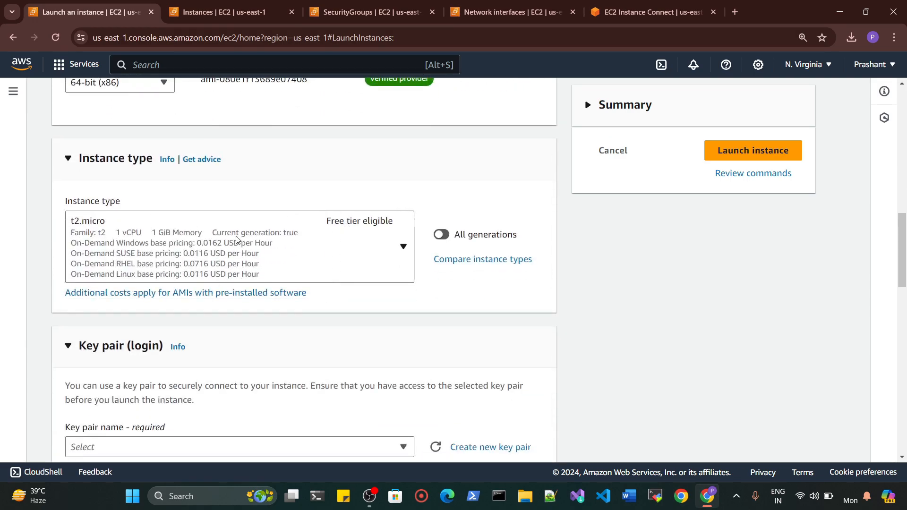
scroll(265, 242, down, 2)
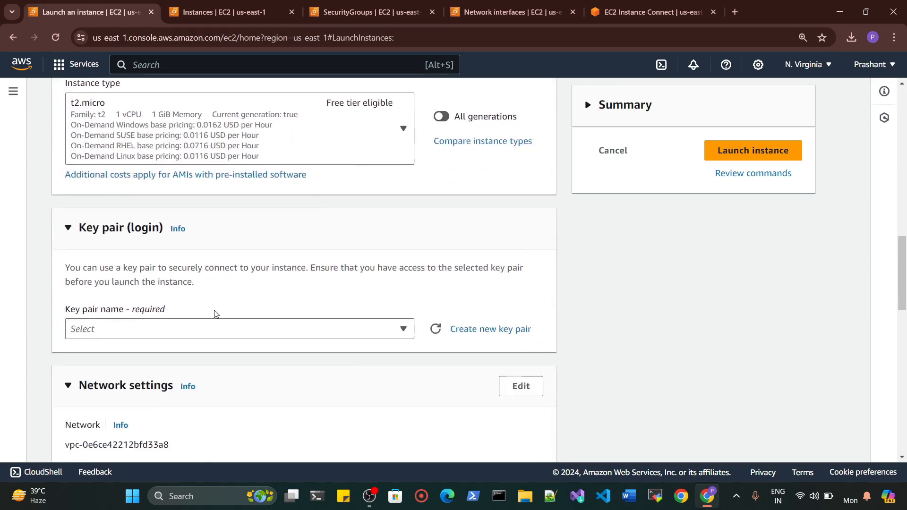
click(112, 330)
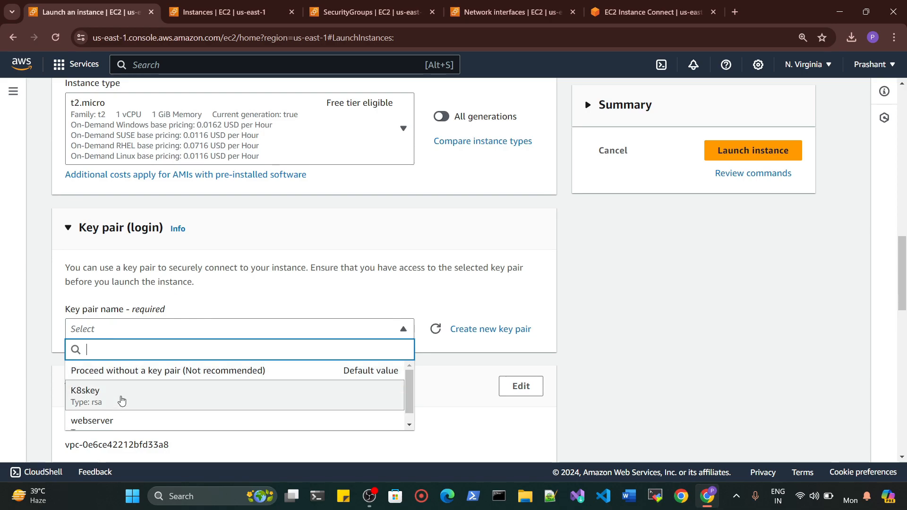
scroll(115, 402, down, 1)
click(107, 422)
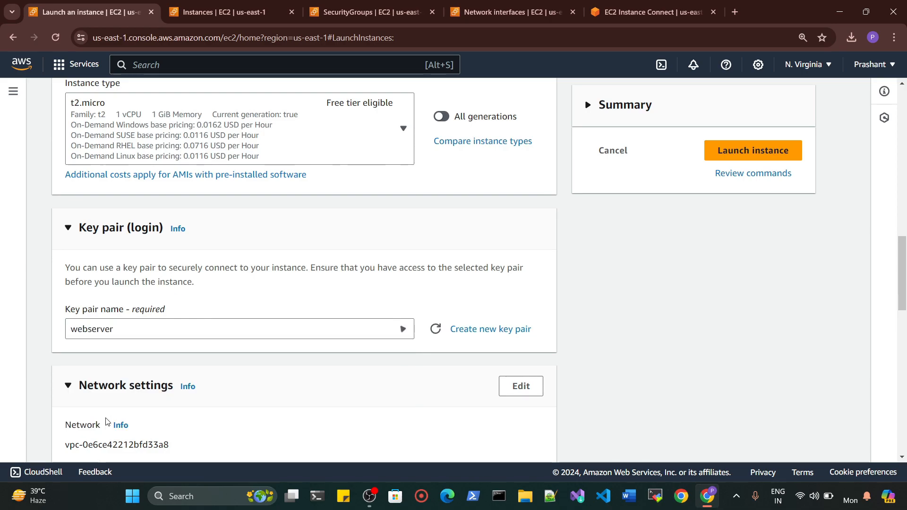
Set the firewall to use an existing security group and select only SSH-sg for the instance
scroll(236, 347, down, 3)
scroll(114, 352, down, 2)
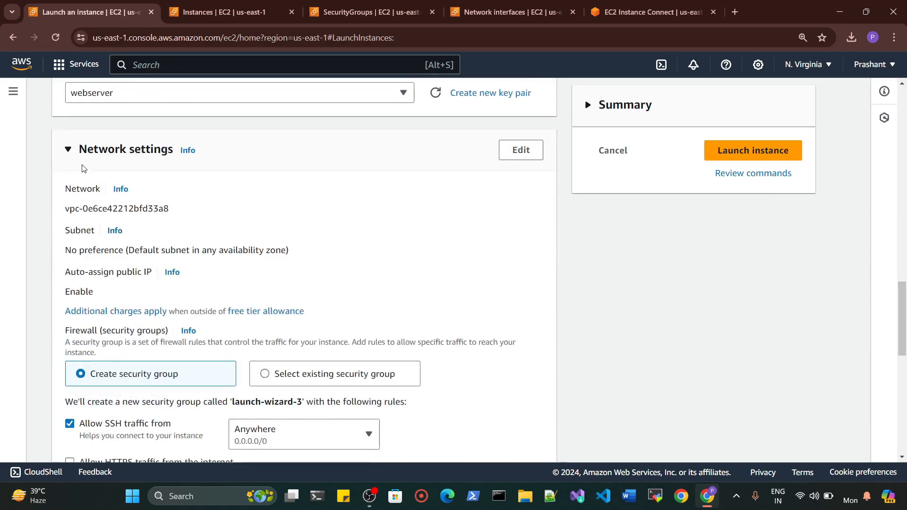
scroll(245, 326, down, 1)
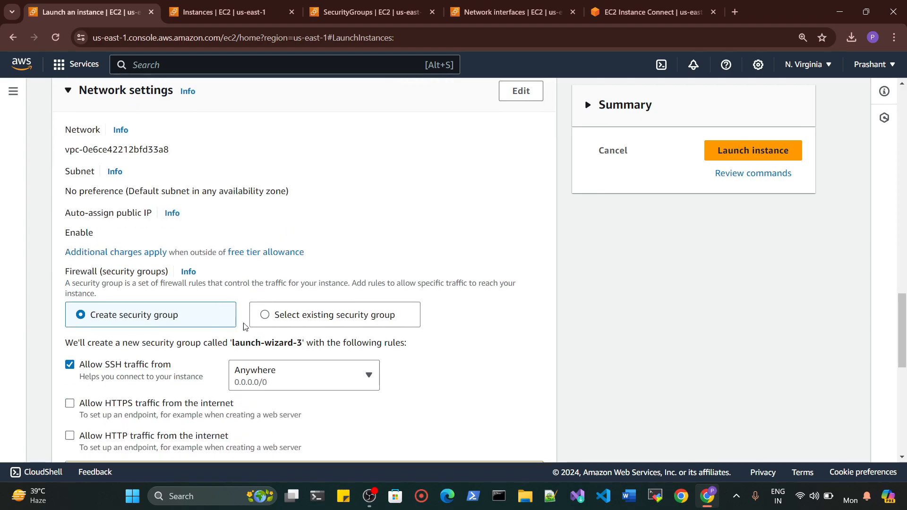
click(267, 317)
scroll(379, 224, down, 3)
click(158, 245)
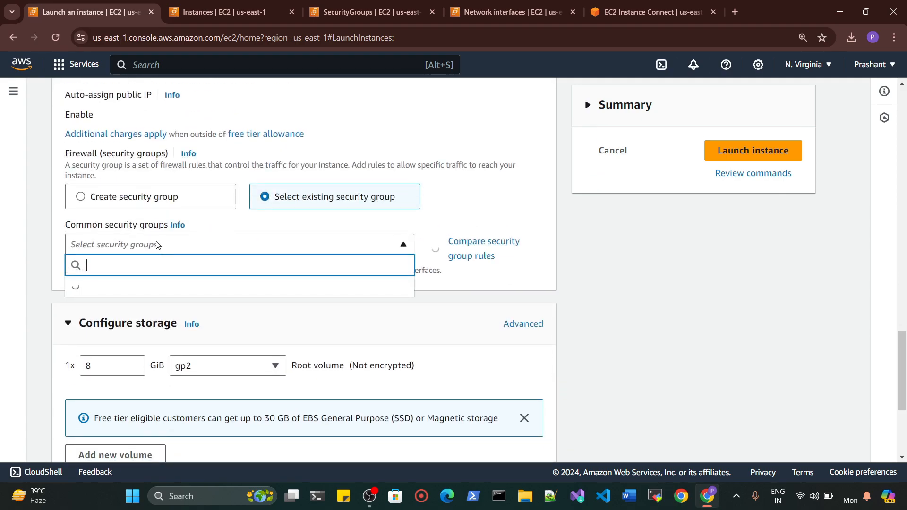
scroll(158, 326, down, 1)
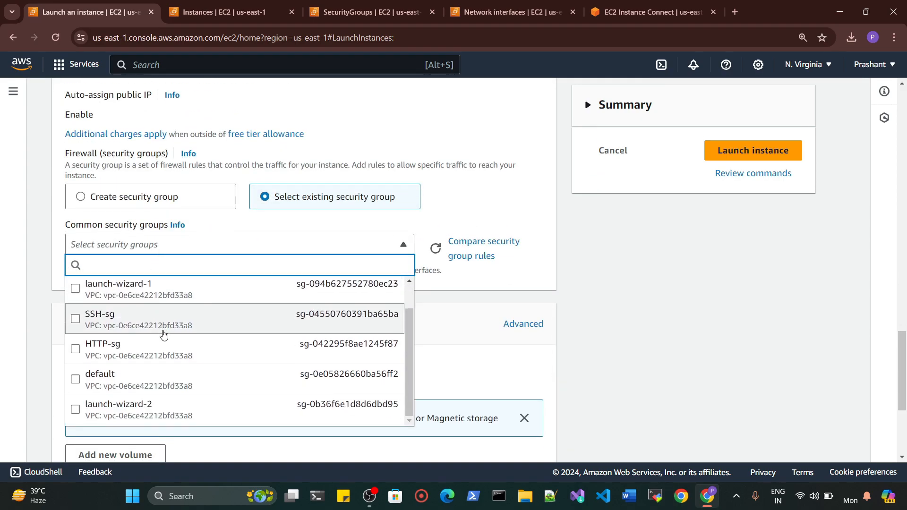
click(74, 321)
click(223, 249)
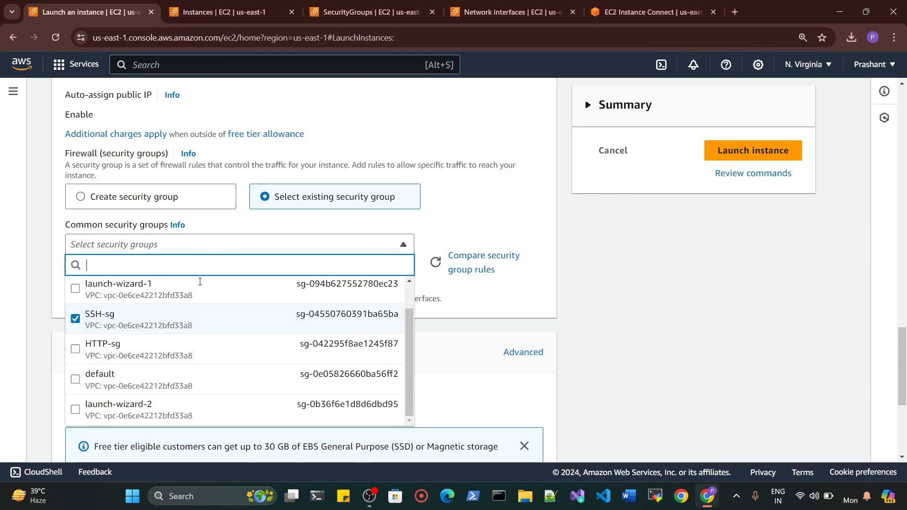
click(76, 352)
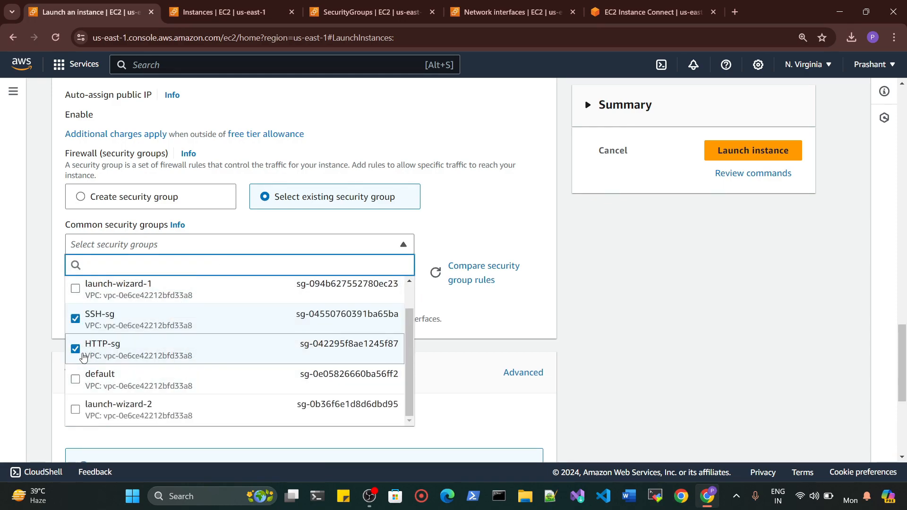
click(75, 352)
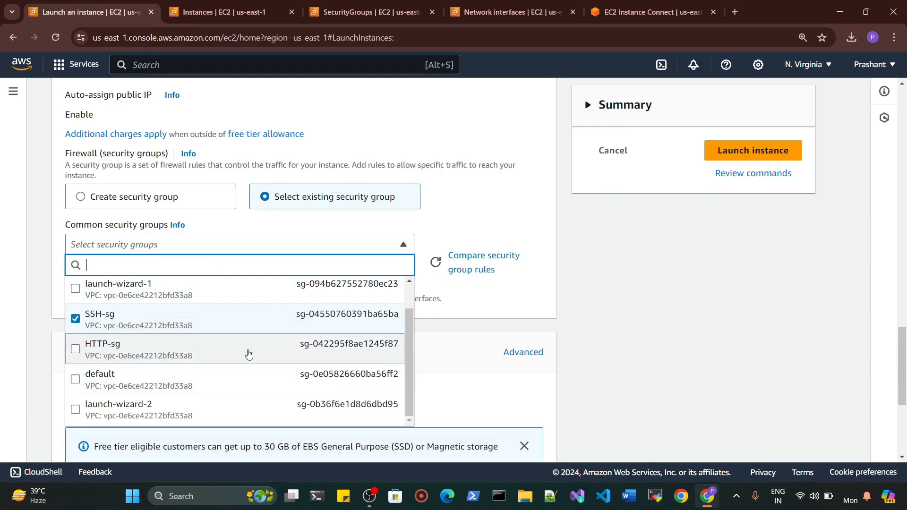
click(456, 336)
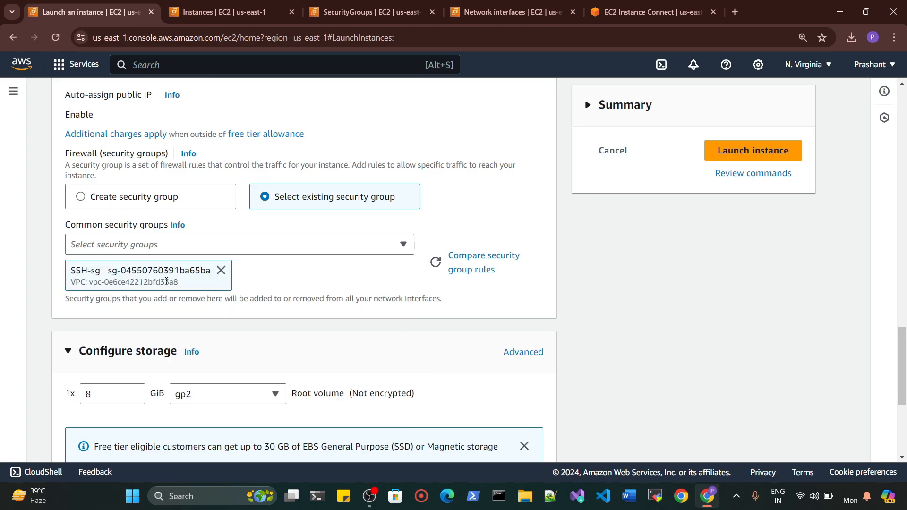
Launch the instance, open its entry in the instance list and refresh the list
scroll(213, 307, down, 5)
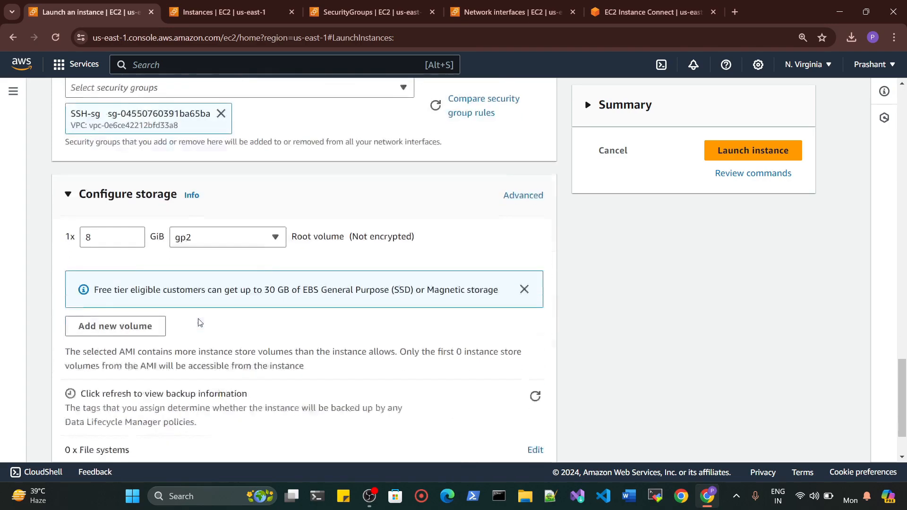
scroll(728, 282, up, 20)
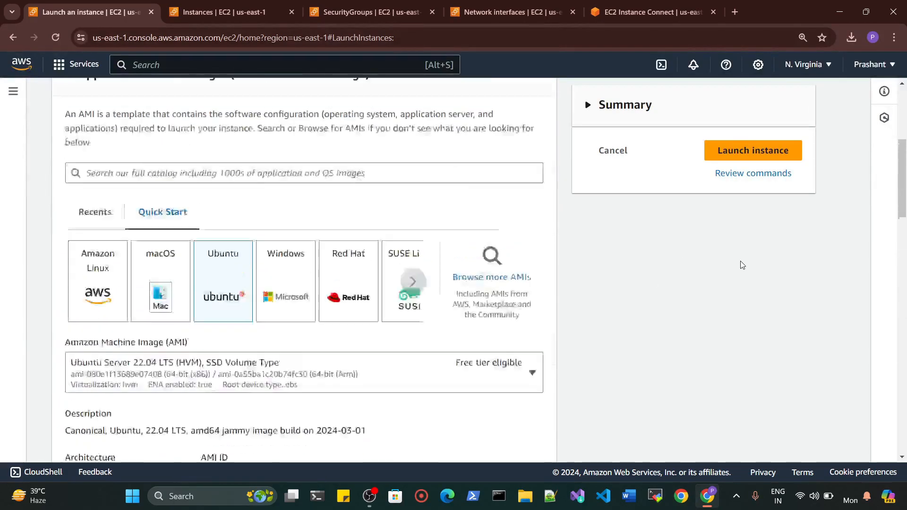
click(754, 150)
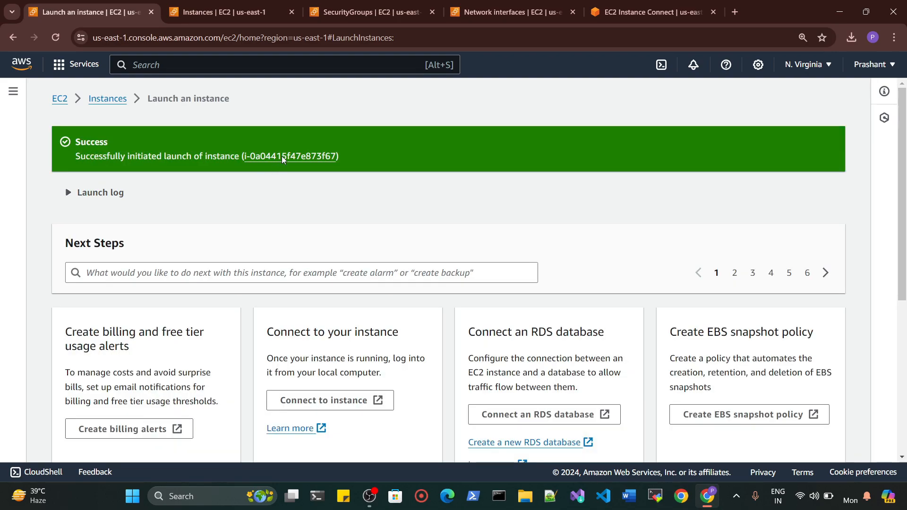
click(281, 157)
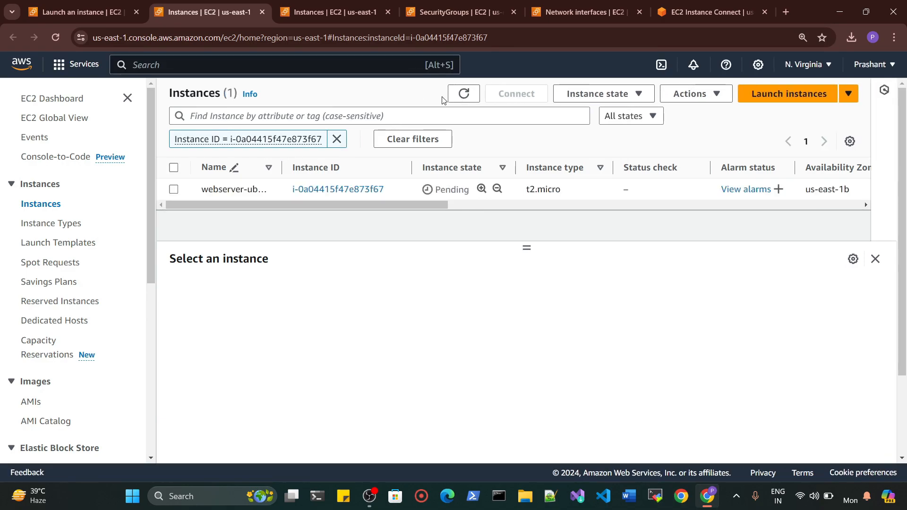
click(468, 96)
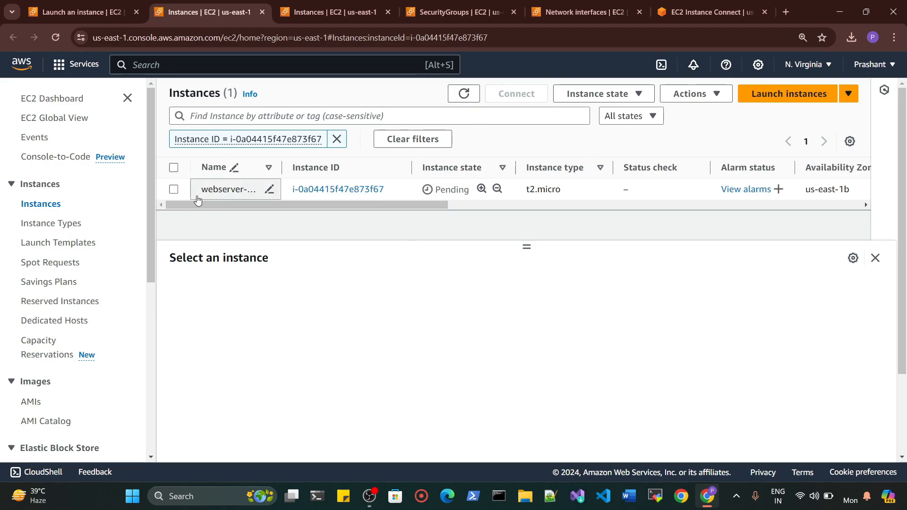
Select webserver-ubuntu-instance and examine its attached security group and the port range of its inbound rule
click(179, 191)
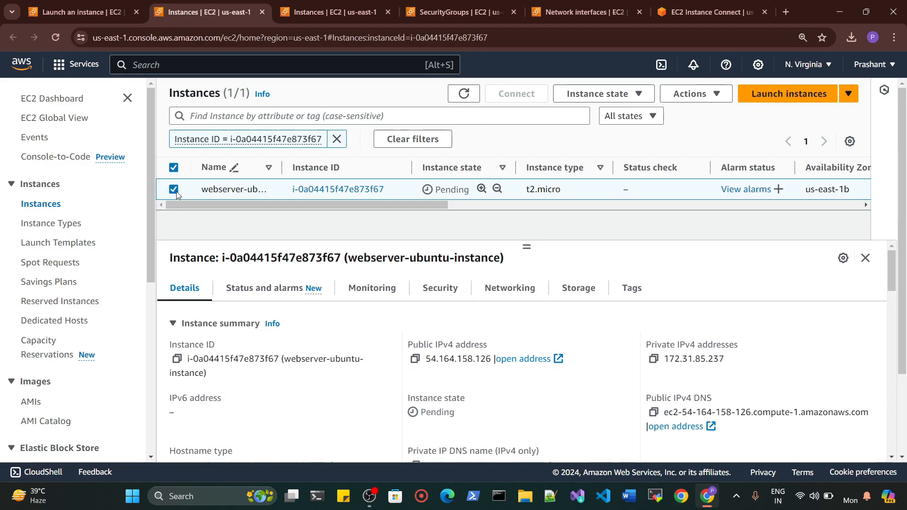
click(448, 294)
scroll(391, 378, down, 5)
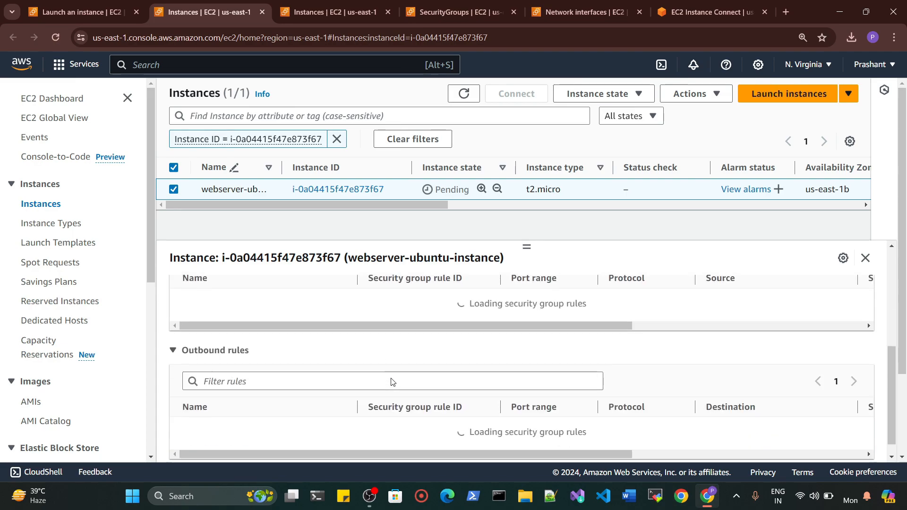
scroll(420, 376, up, 2)
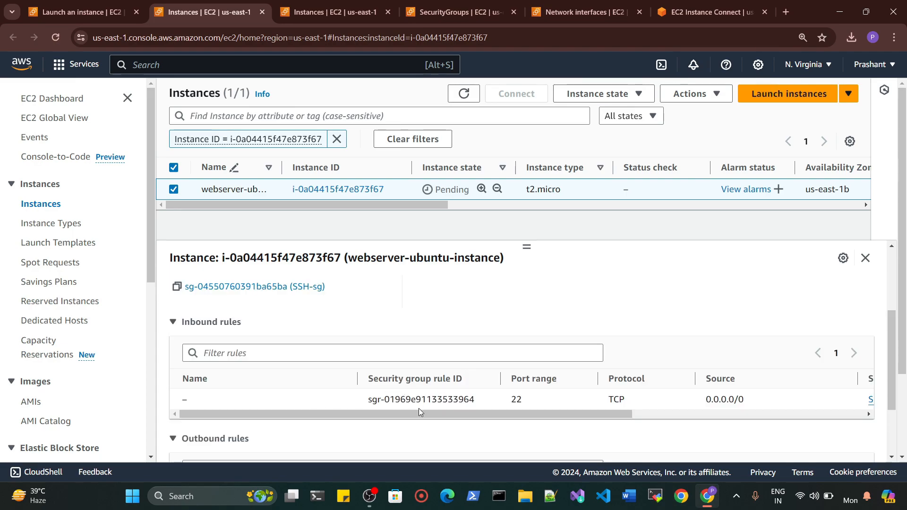
drag(418, 413, 457, 401)
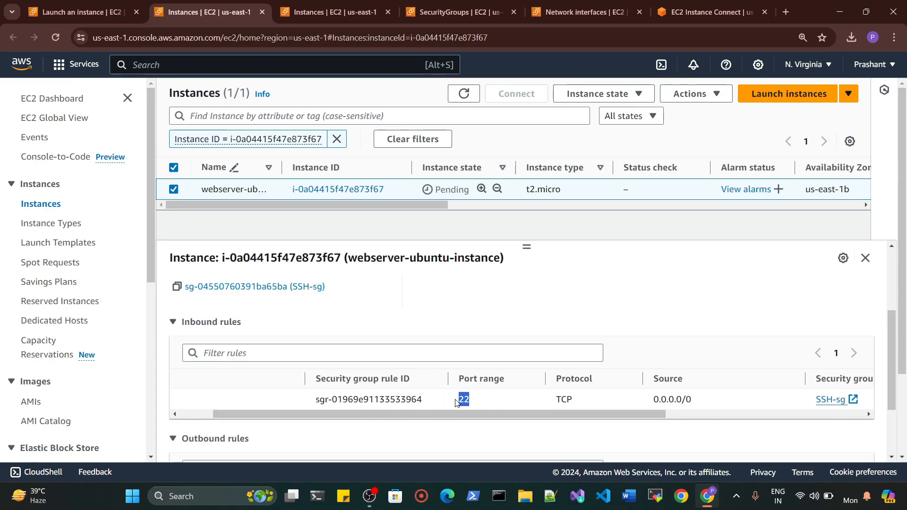
click(487, 404)
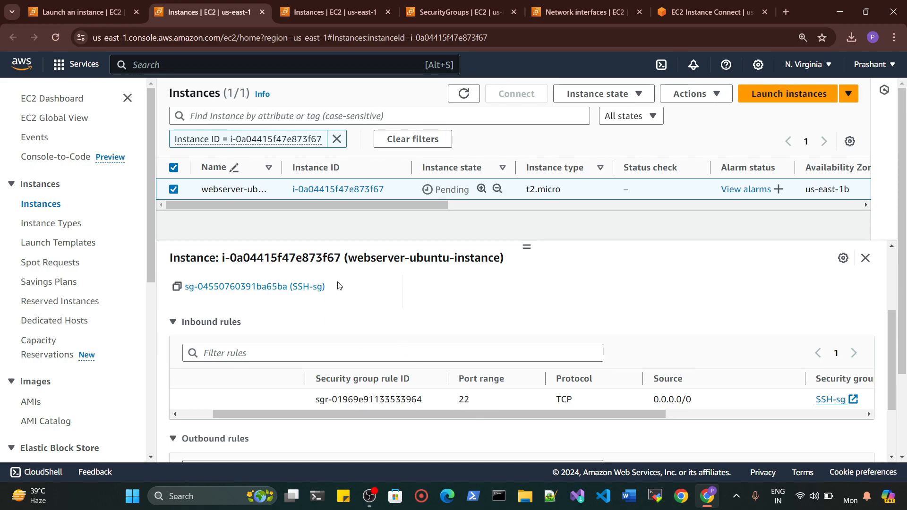
drag(339, 285, 290, 286)
drag(470, 400, 454, 398)
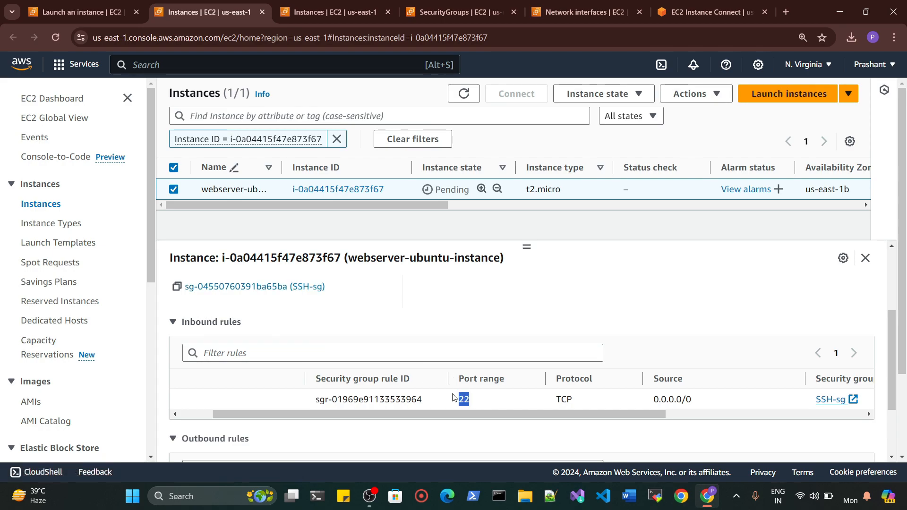
click(455, 315)
Refresh the instance list and open the security group change page for webserver-ubuntu-instance
click(464, 93)
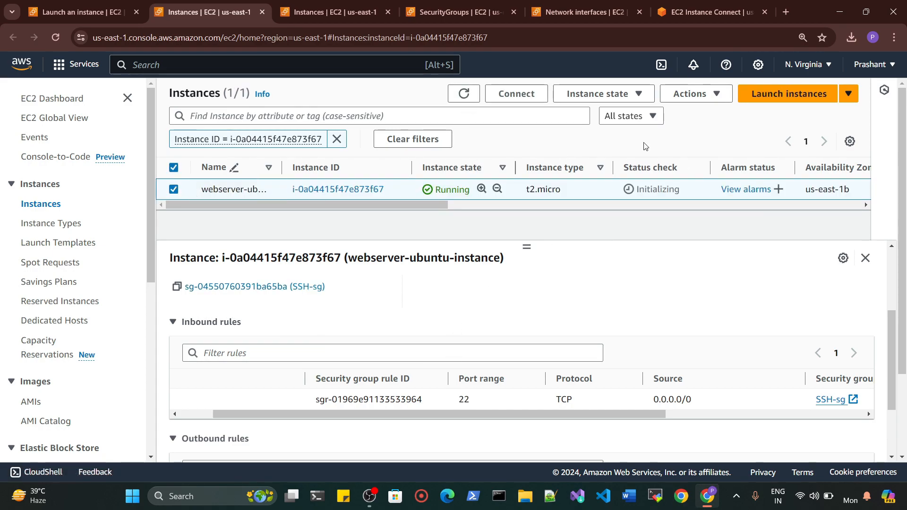
click(694, 94)
mouse_move(698, 210)
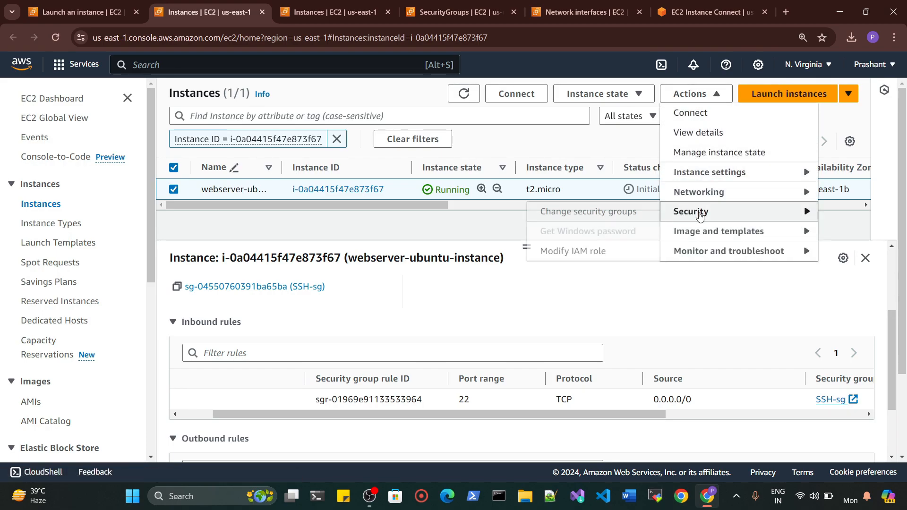
click(584, 221)
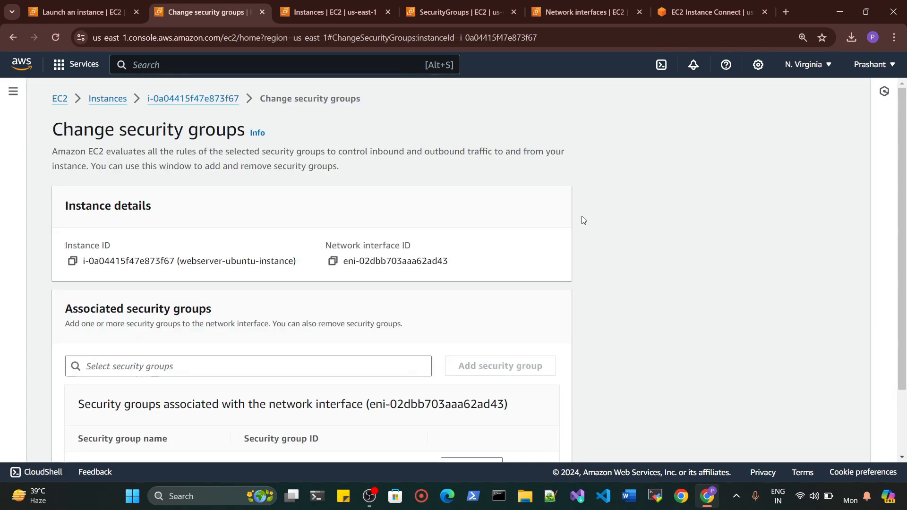
Add HTTP-sg to the instance's associated security groups and save the change
scroll(138, 296, down, 2)
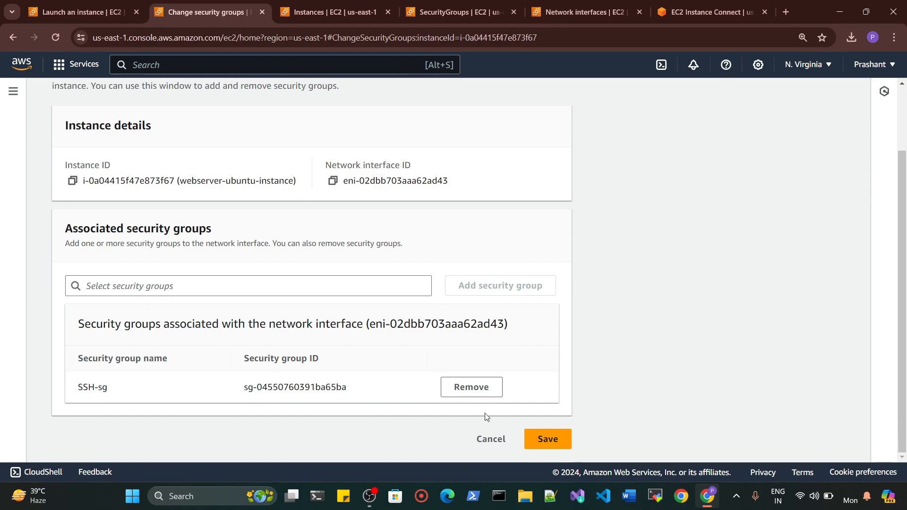
click(178, 287)
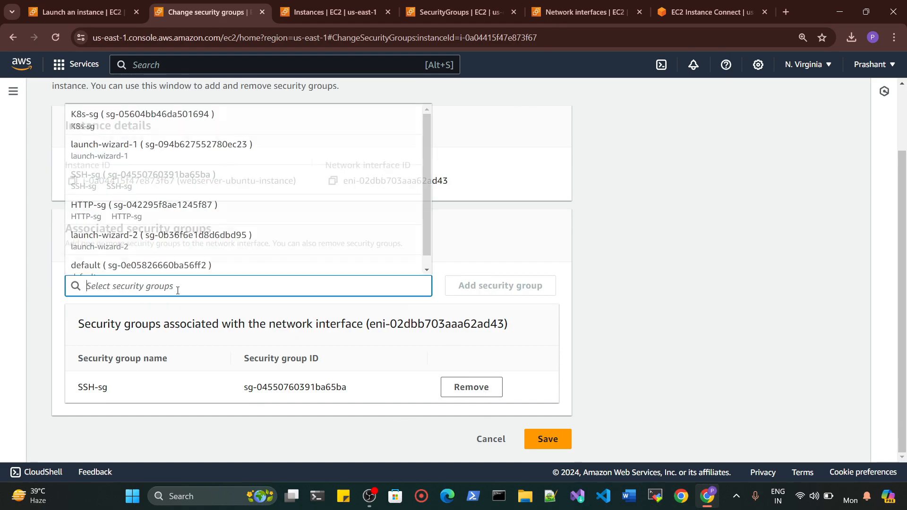
click(145, 220)
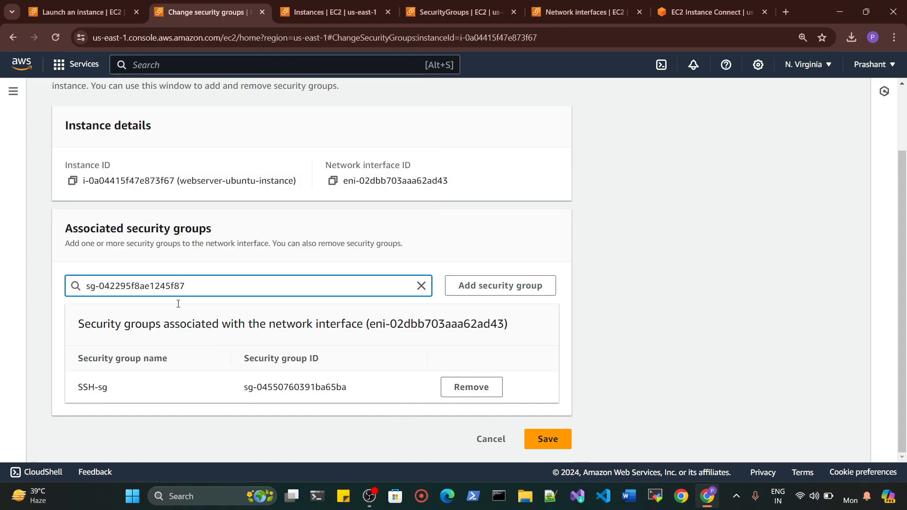
click(497, 293)
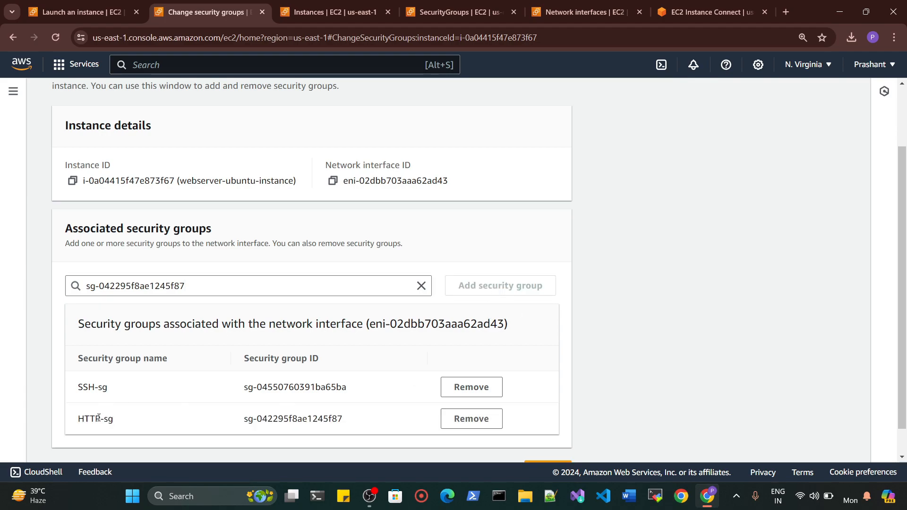
scroll(109, 383, down, 1)
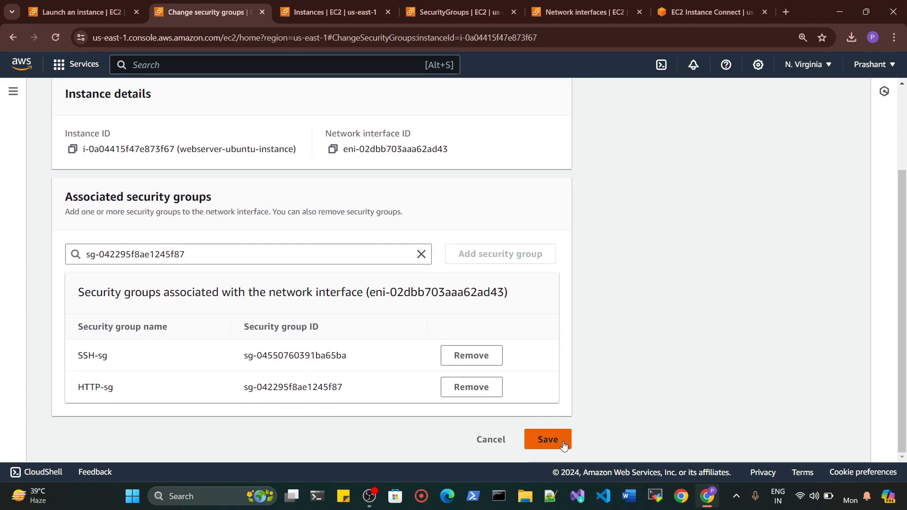
click(548, 439)
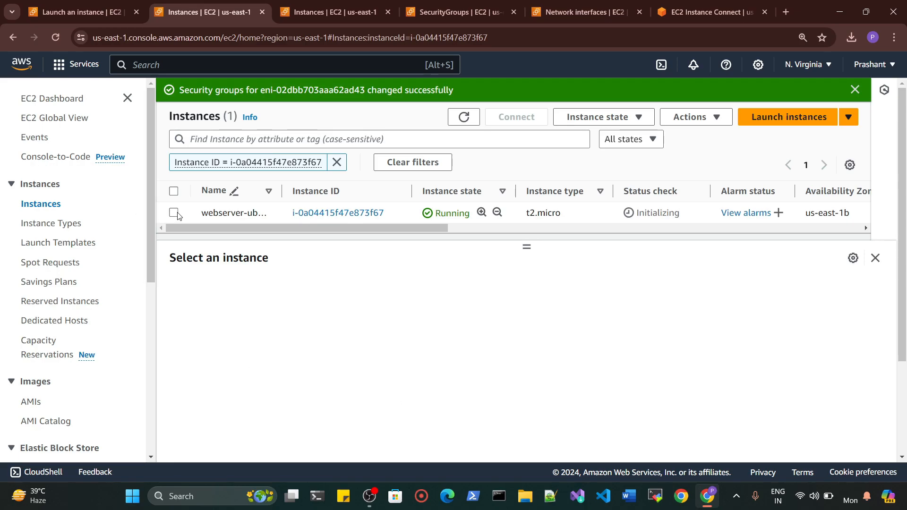
Select webserver-ubuntu-instance and examine its attached security groups and inbound rules
click(193, 218)
click(452, 289)
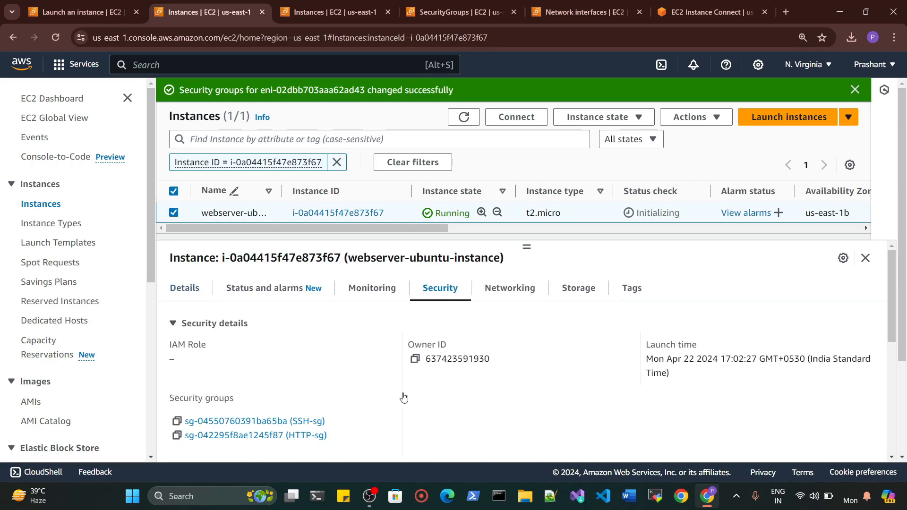
scroll(359, 408, down, 2)
scroll(359, 409, down, 1)
drag(293, 303, 424, 324)
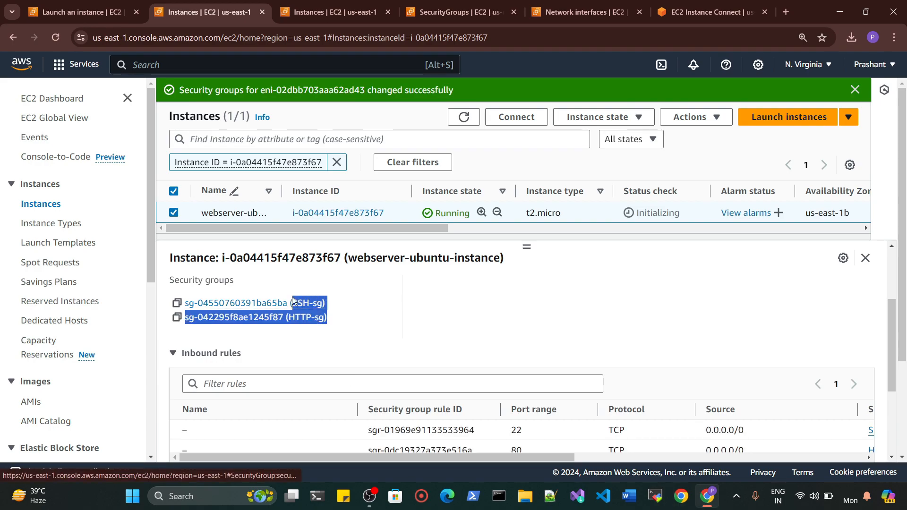
click(424, 323)
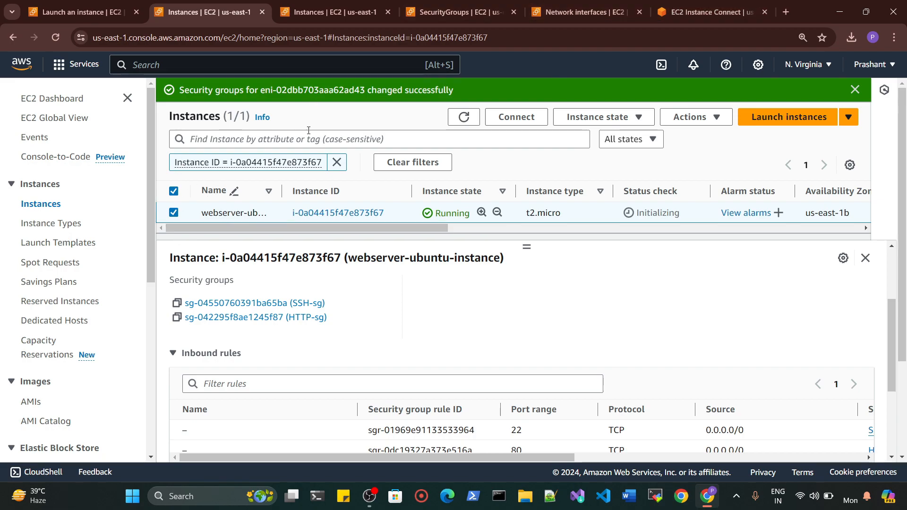
Refresh the instance list, remove the instance ID filter and terminate both webserver and webserver-ubuntu-instance
click(464, 116)
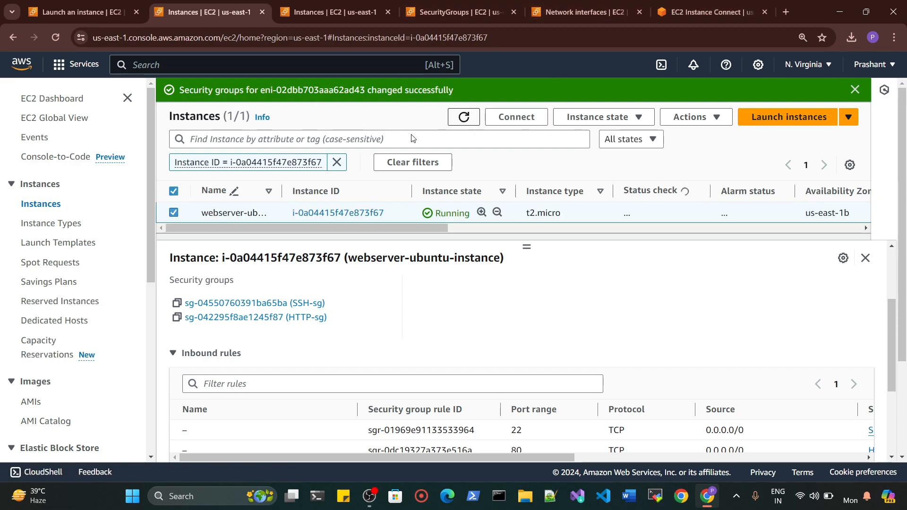
click(336, 162)
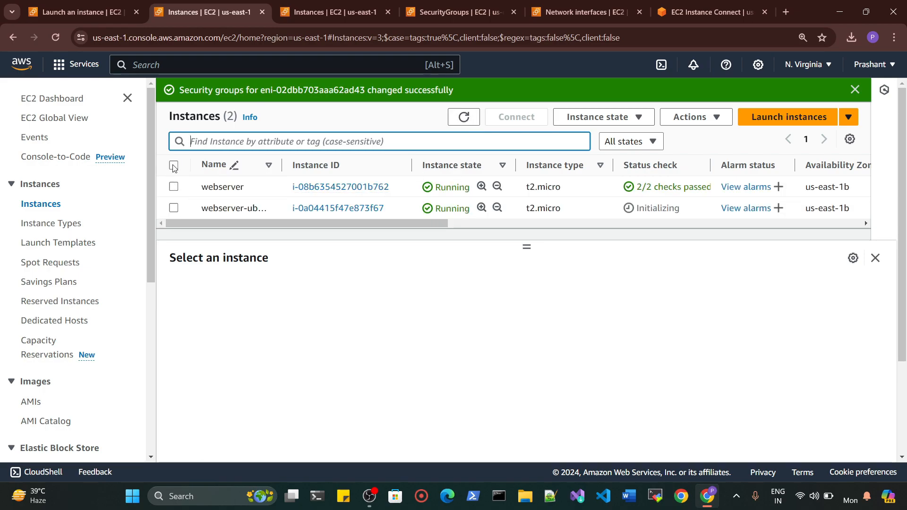
click(174, 166)
click(610, 118)
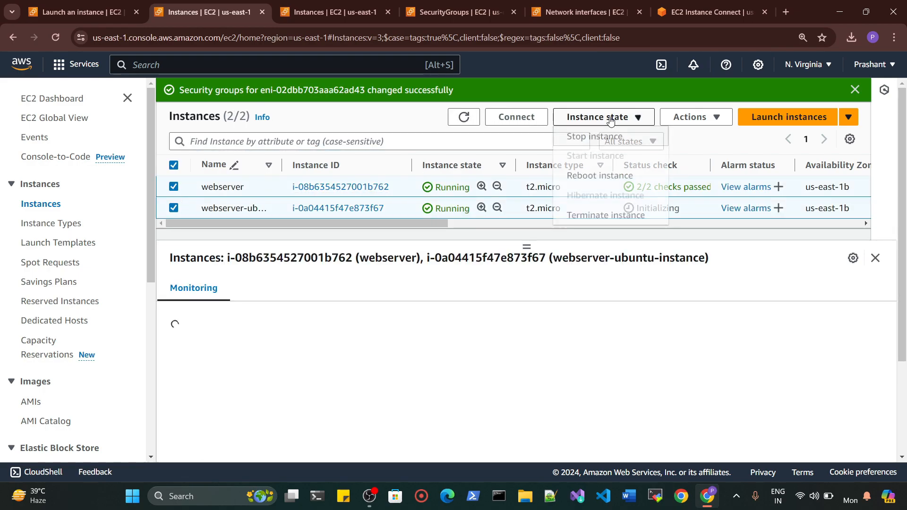
click(603, 216)
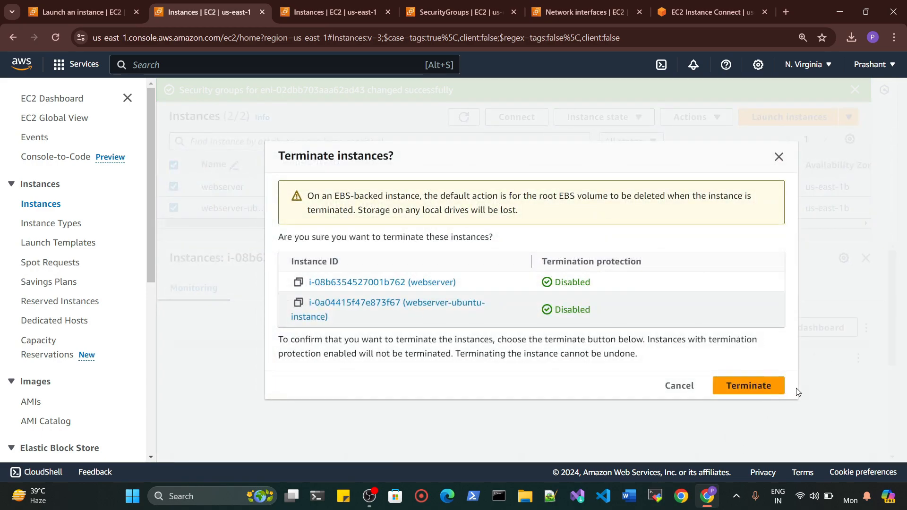
click(750, 390)
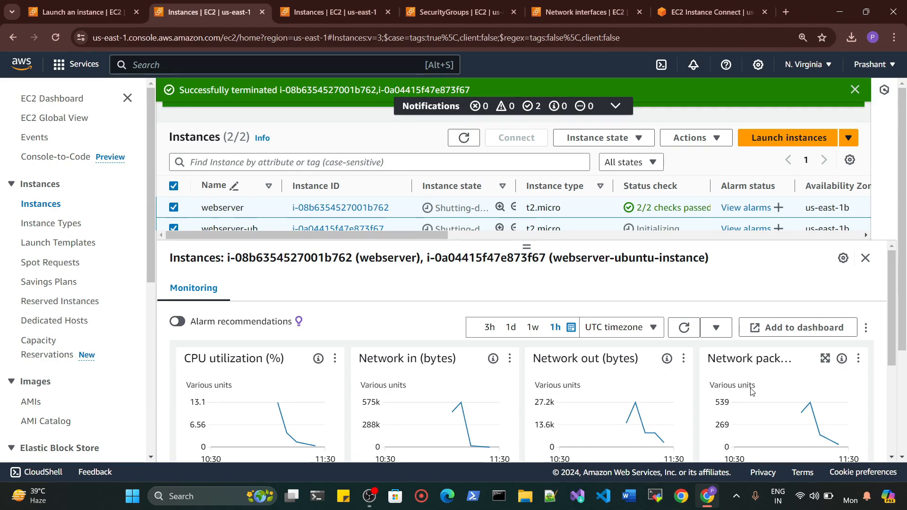
Dismiss the success notifications and refresh the instance list to check the state of both instances
scroll(627, 204, down, 1)
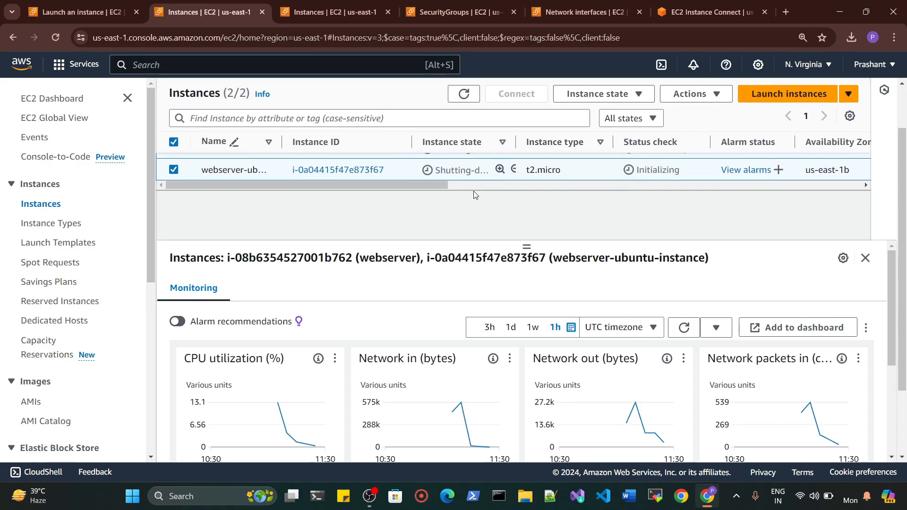
scroll(475, 195, up, 1)
click(451, 143)
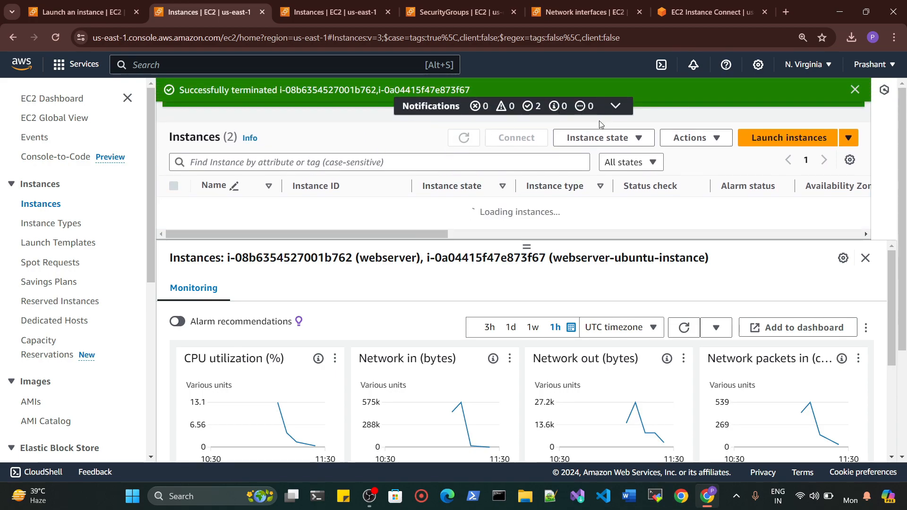
click(856, 90)
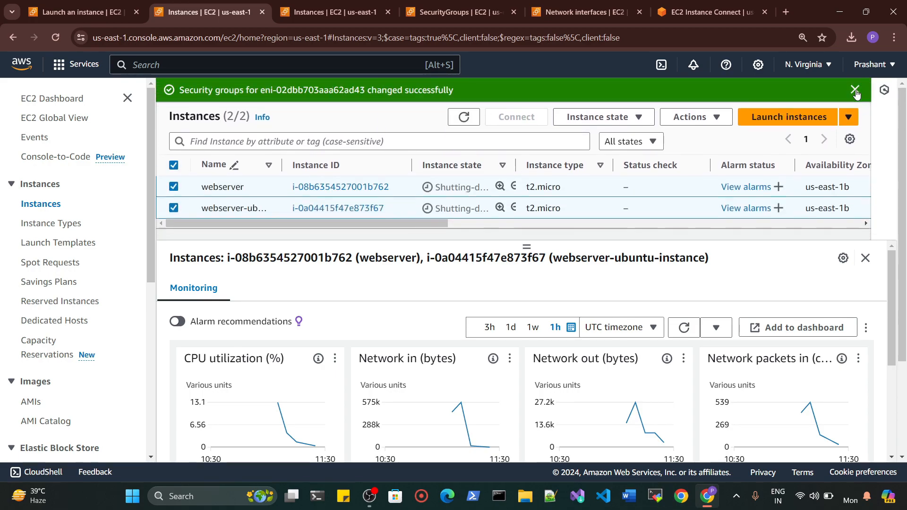
click(855, 91)
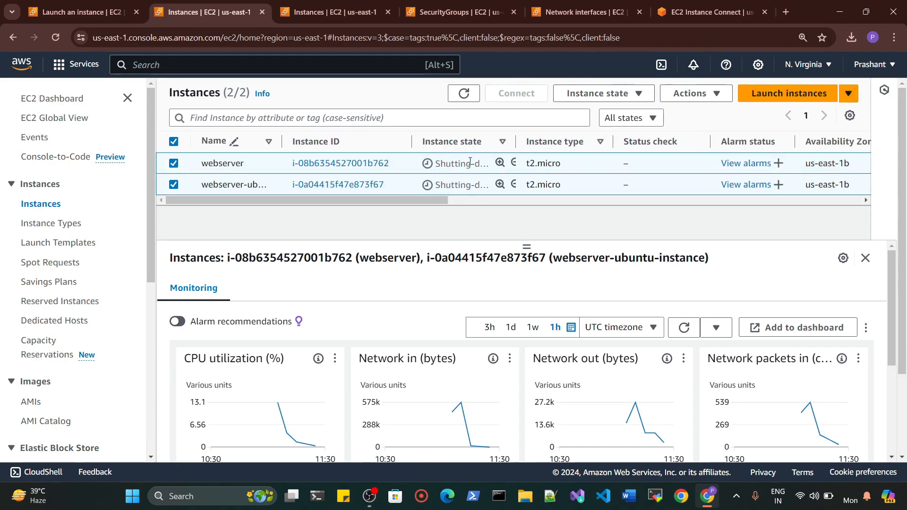
click(463, 93)
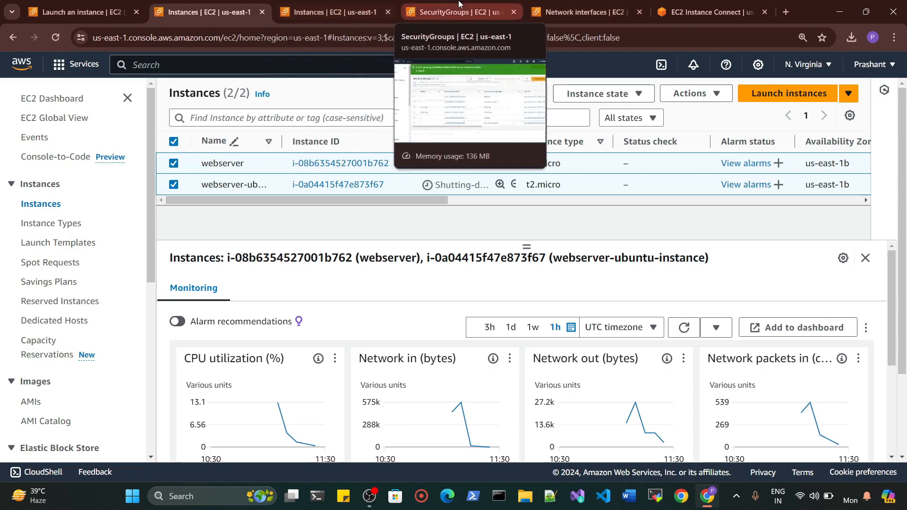
Delete the SSH-sg and HTTP-sg security groups, confirming with "delete"
click(451, 12)
click(173, 289)
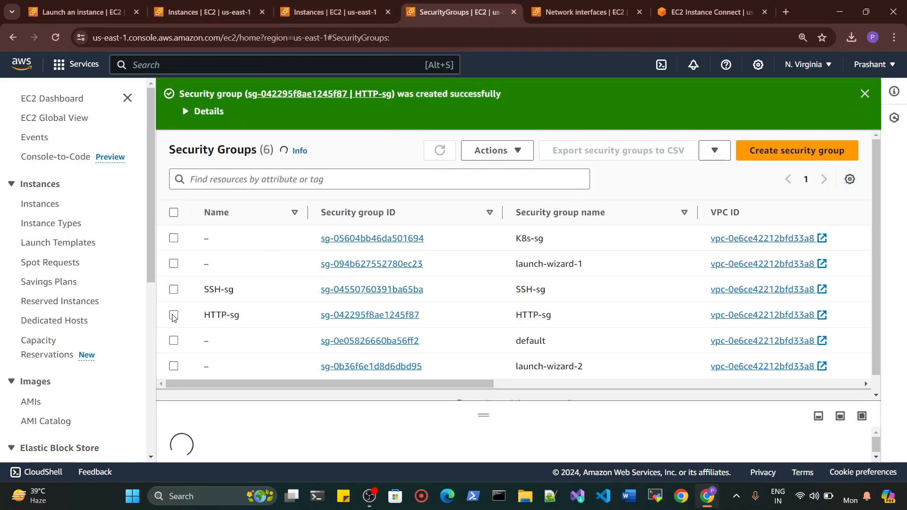
click(173, 315)
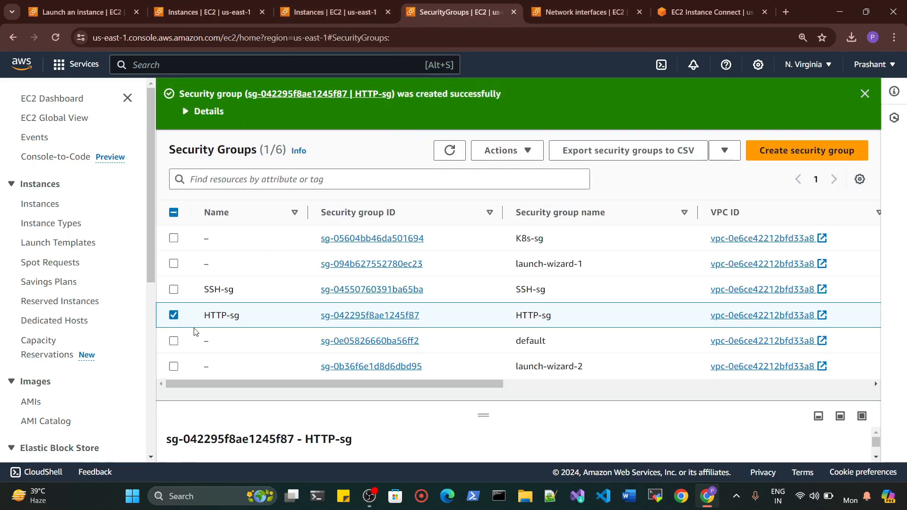
click(174, 290)
click(526, 152)
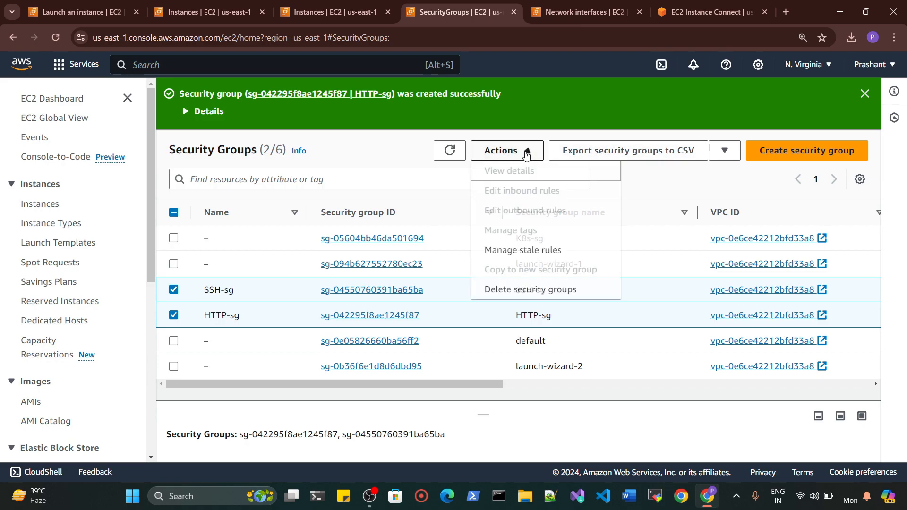
click(520, 290)
click(419, 316)
text(delete)
click(756, 359)
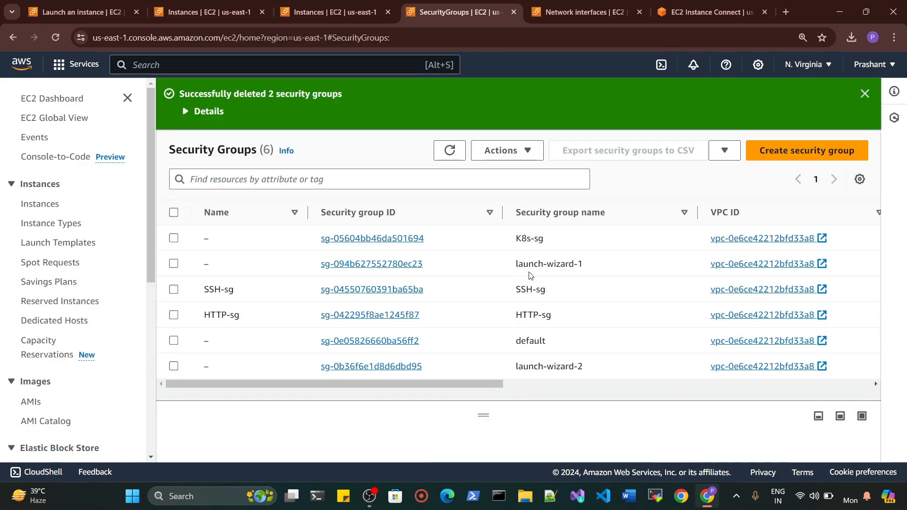
Open the network interfaces list and refresh it to check for remaining interfaces
click(340, 12)
click(444, 12)
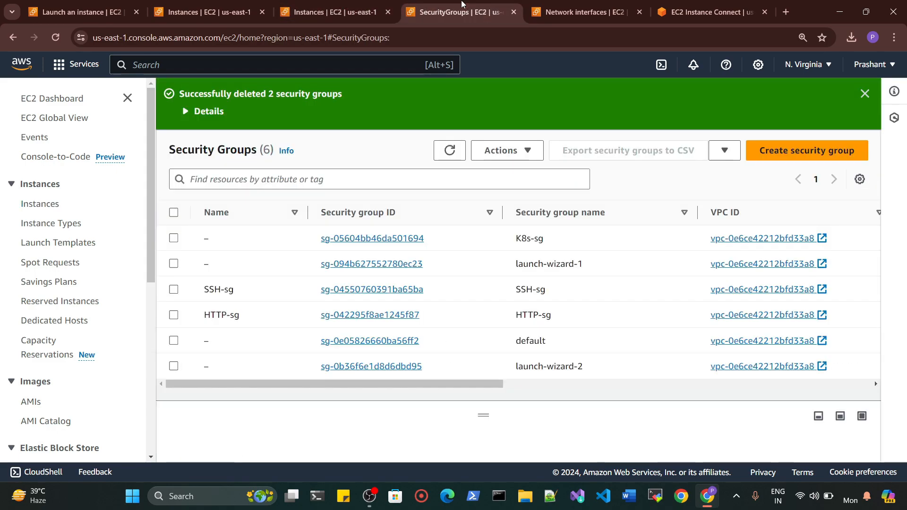
click(586, 12)
click(614, 143)
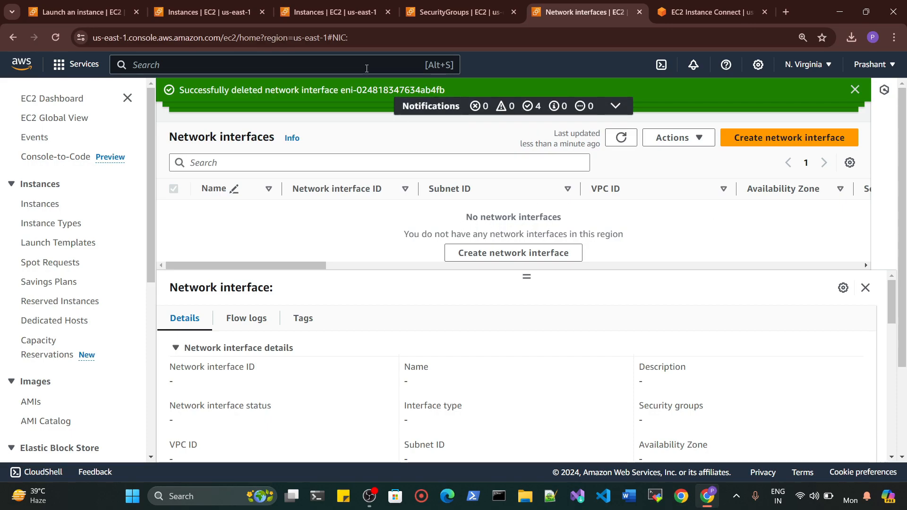
Delete the K8skey and webserver key pairs, confirming with "Delete"
scroll(42, 374, down, 4)
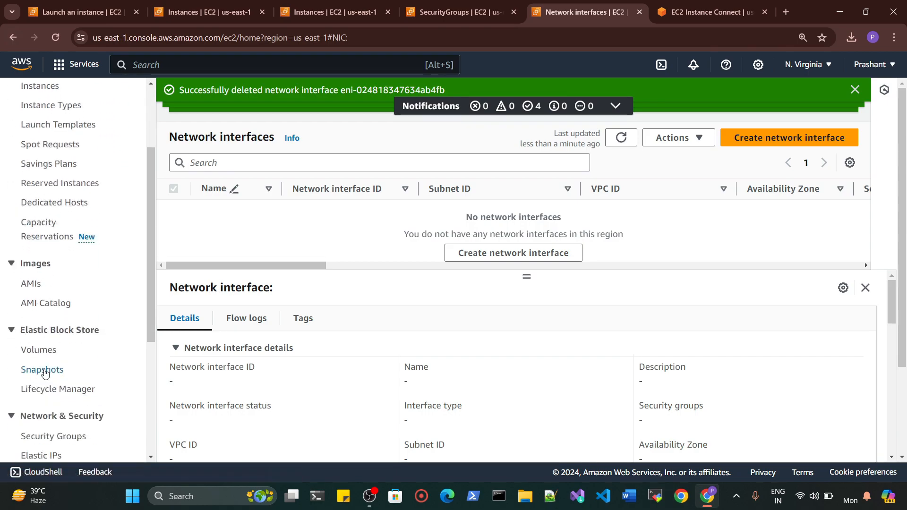
scroll(46, 379, down, 3)
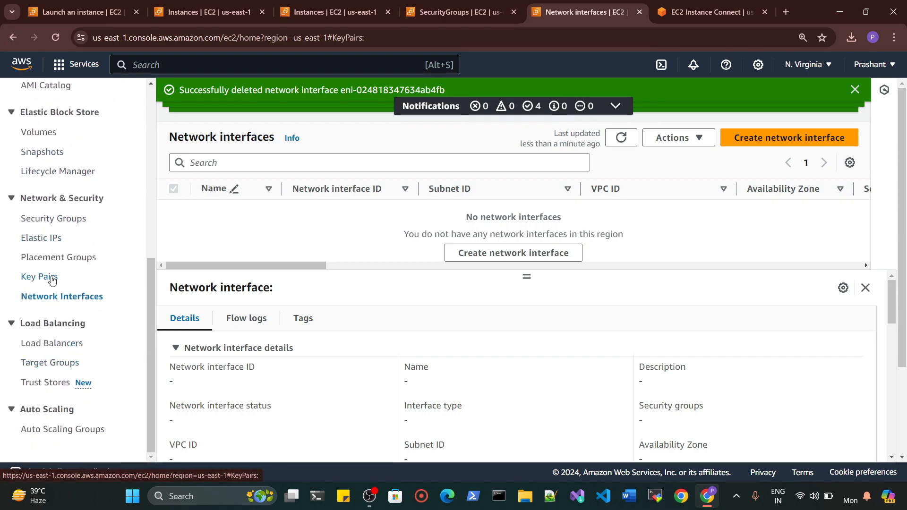
click(43, 278)
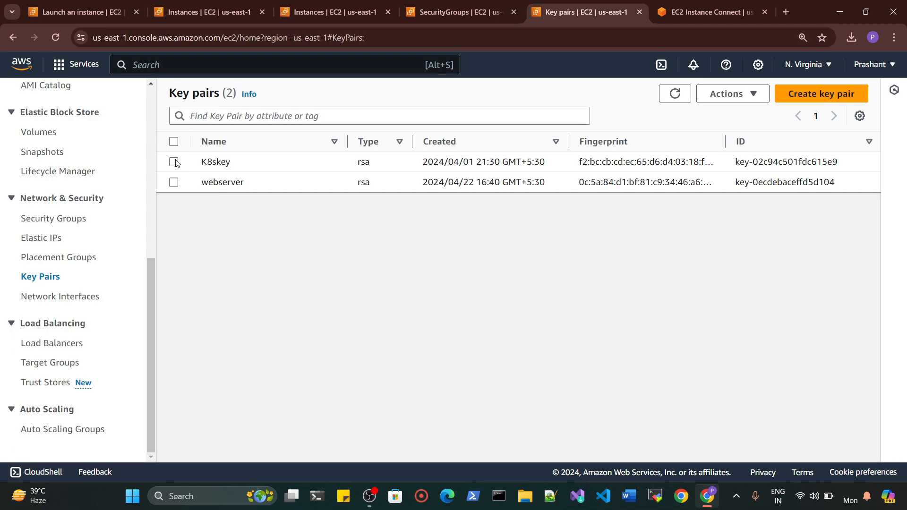
click(174, 162)
click(173, 182)
click(726, 97)
click(723, 135)
click(554, 285)
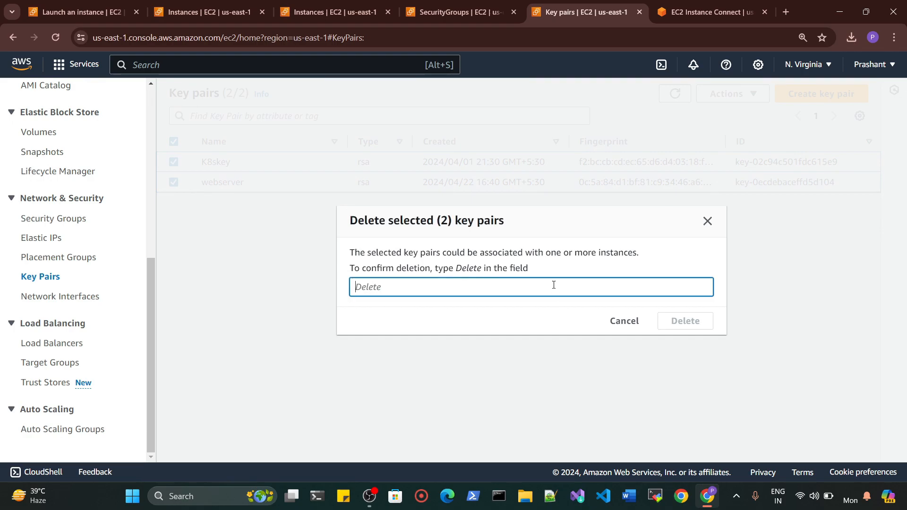
text(Delete)
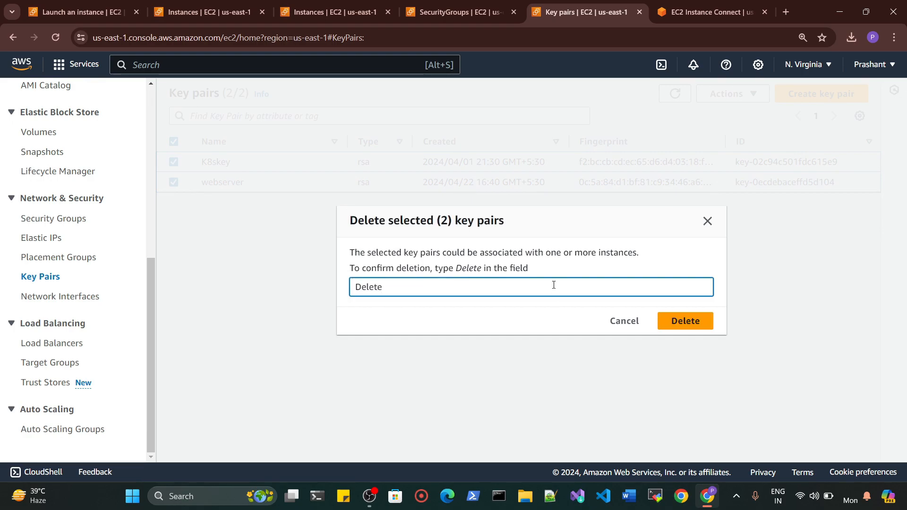
click(676, 326)
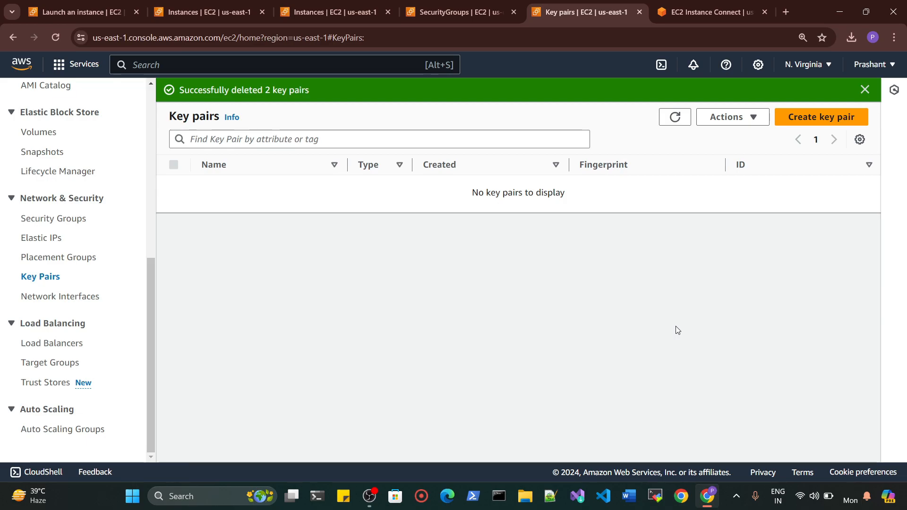
Refresh the security group list, delete K8s-sg, launch-wizard-1 and launch-wizard-2 with "delete" as confirmation, and refresh it again
click(456, 10)
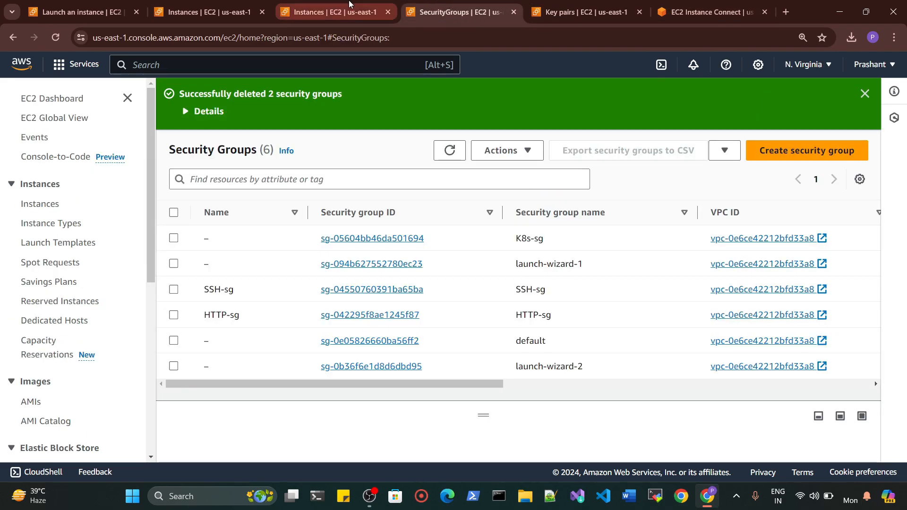
click(450, 151)
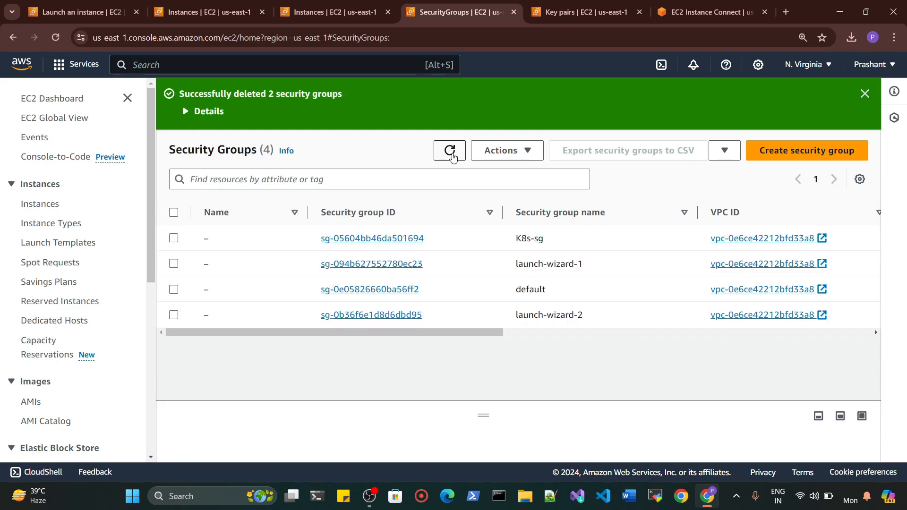
click(173, 238)
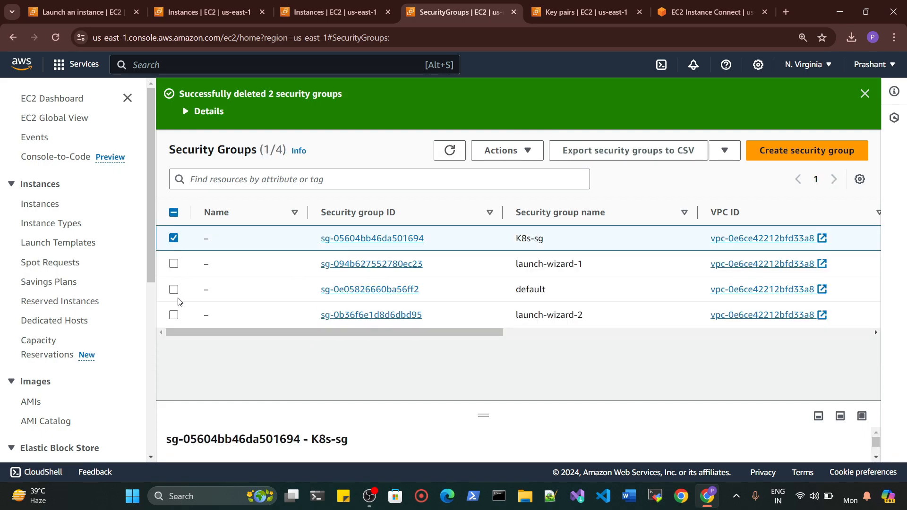
click(174, 264)
click(173, 315)
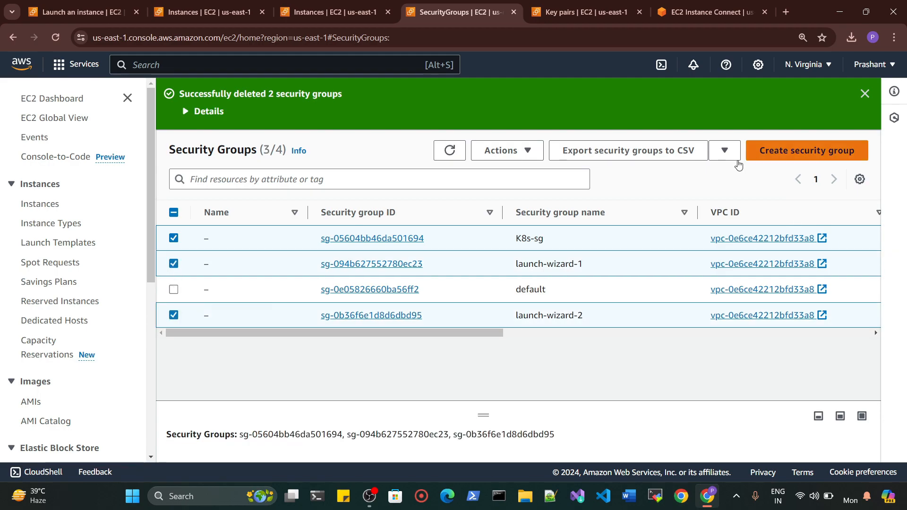
click(507, 150)
click(514, 289)
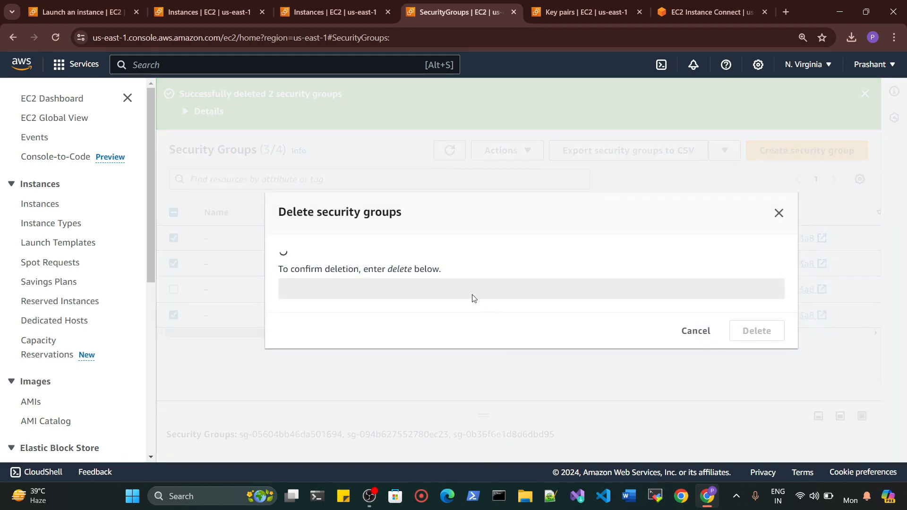
click(399, 325)
text(delete)
click(757, 362)
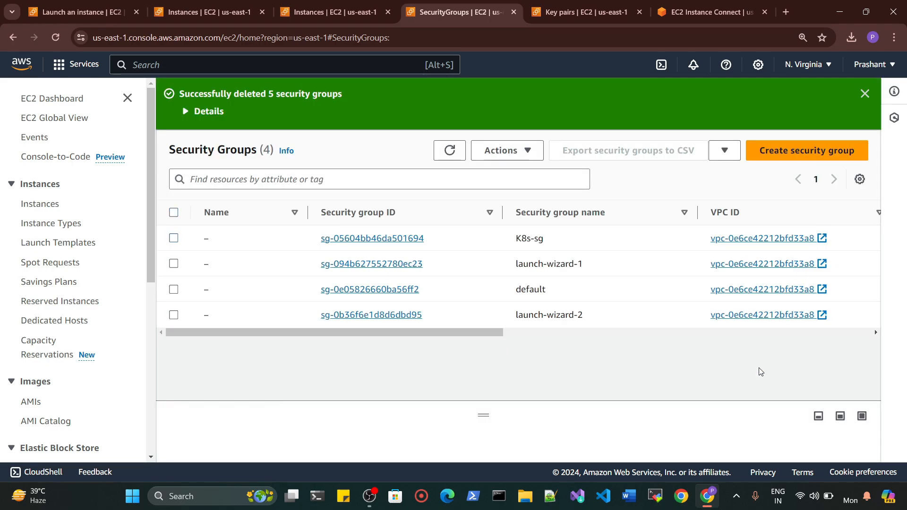
click(450, 150)
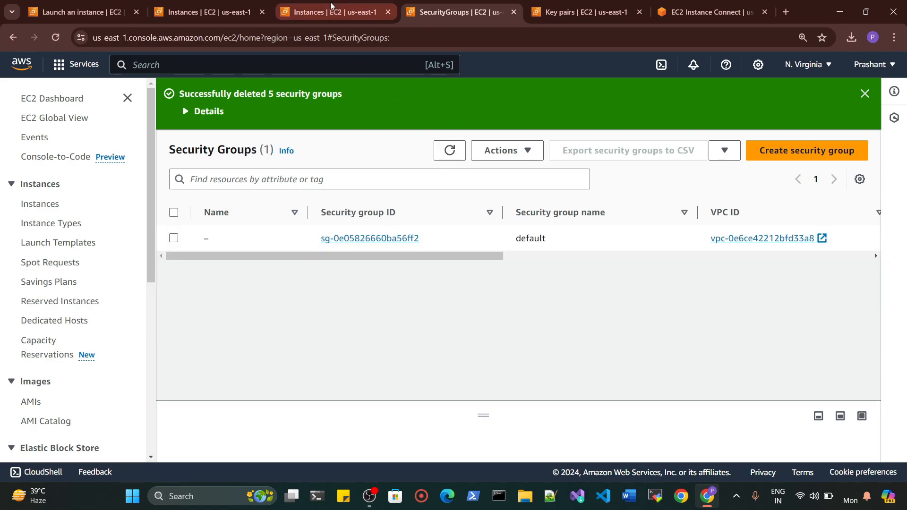
Refresh the instance list filtered to webserver to check its state, and close that duplicate page
click(331, 11)
click(463, 94)
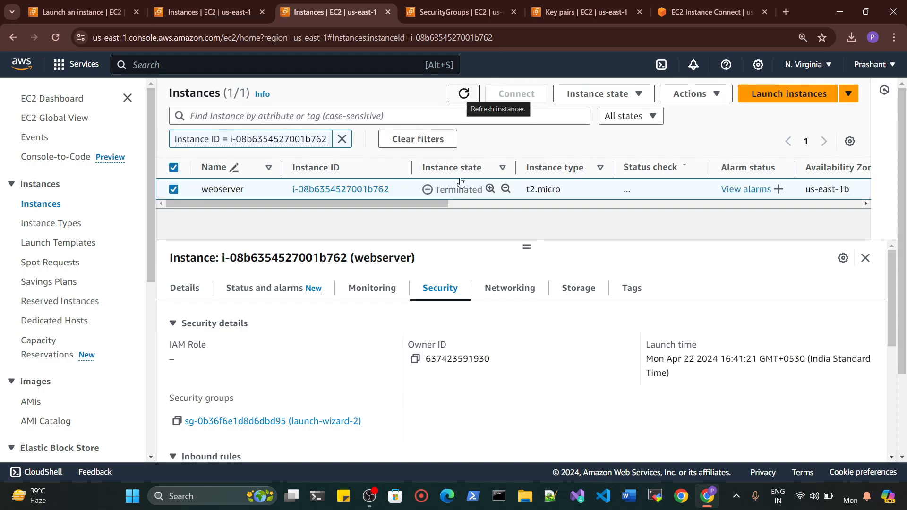
click(387, 12)
Close the instance launch page and show the remaining instance list in full screen
click(208, 12)
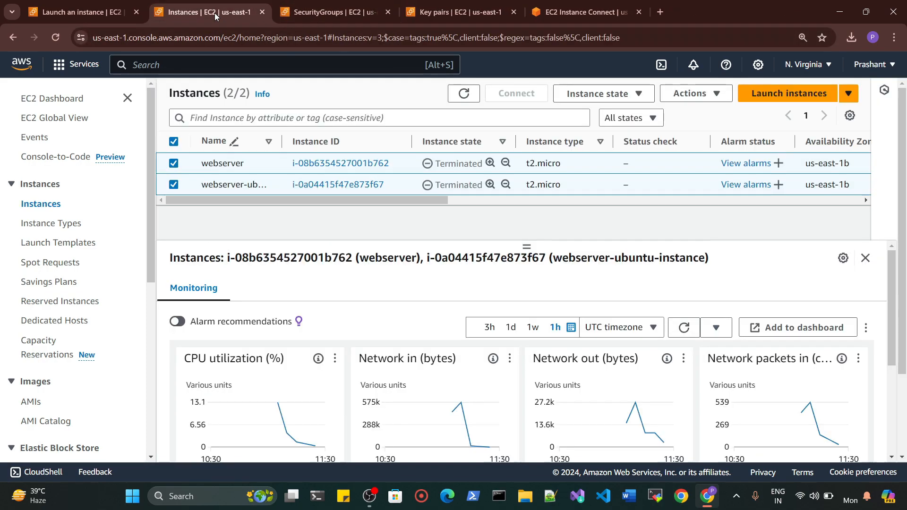
click(118, 12)
click(137, 13)
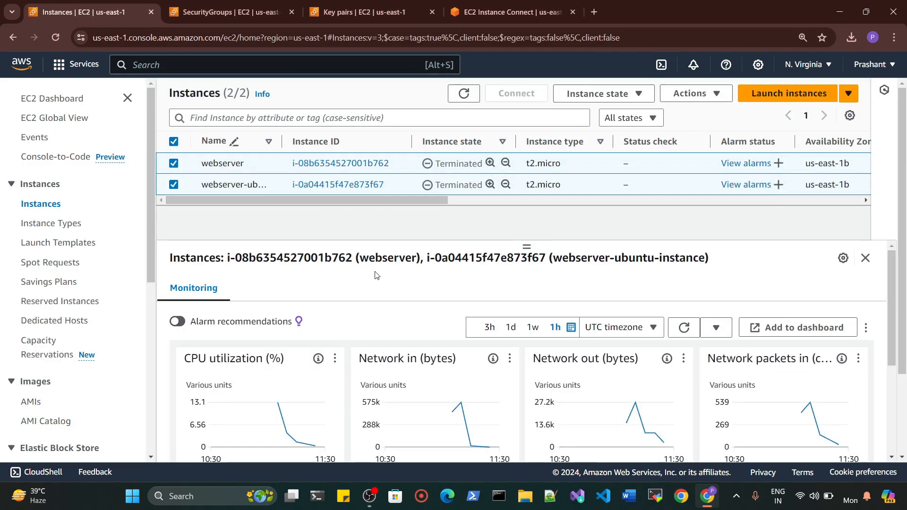
key(F11)
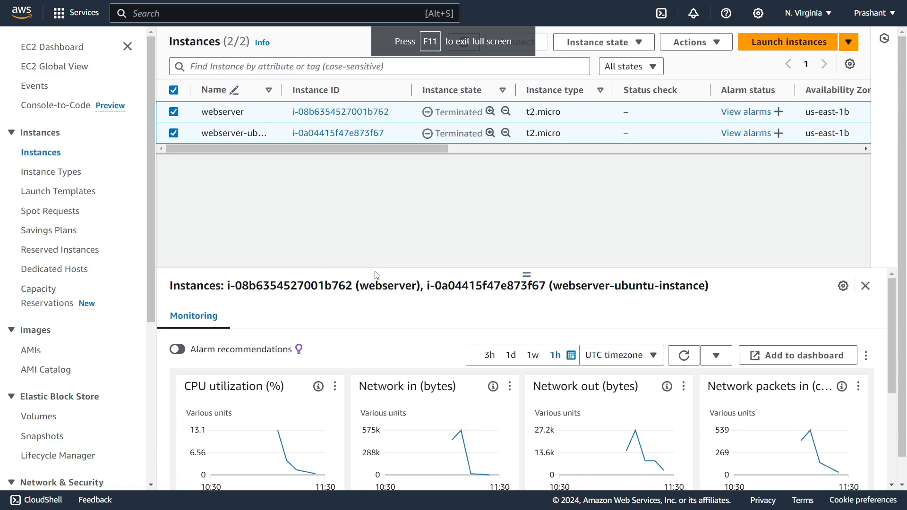